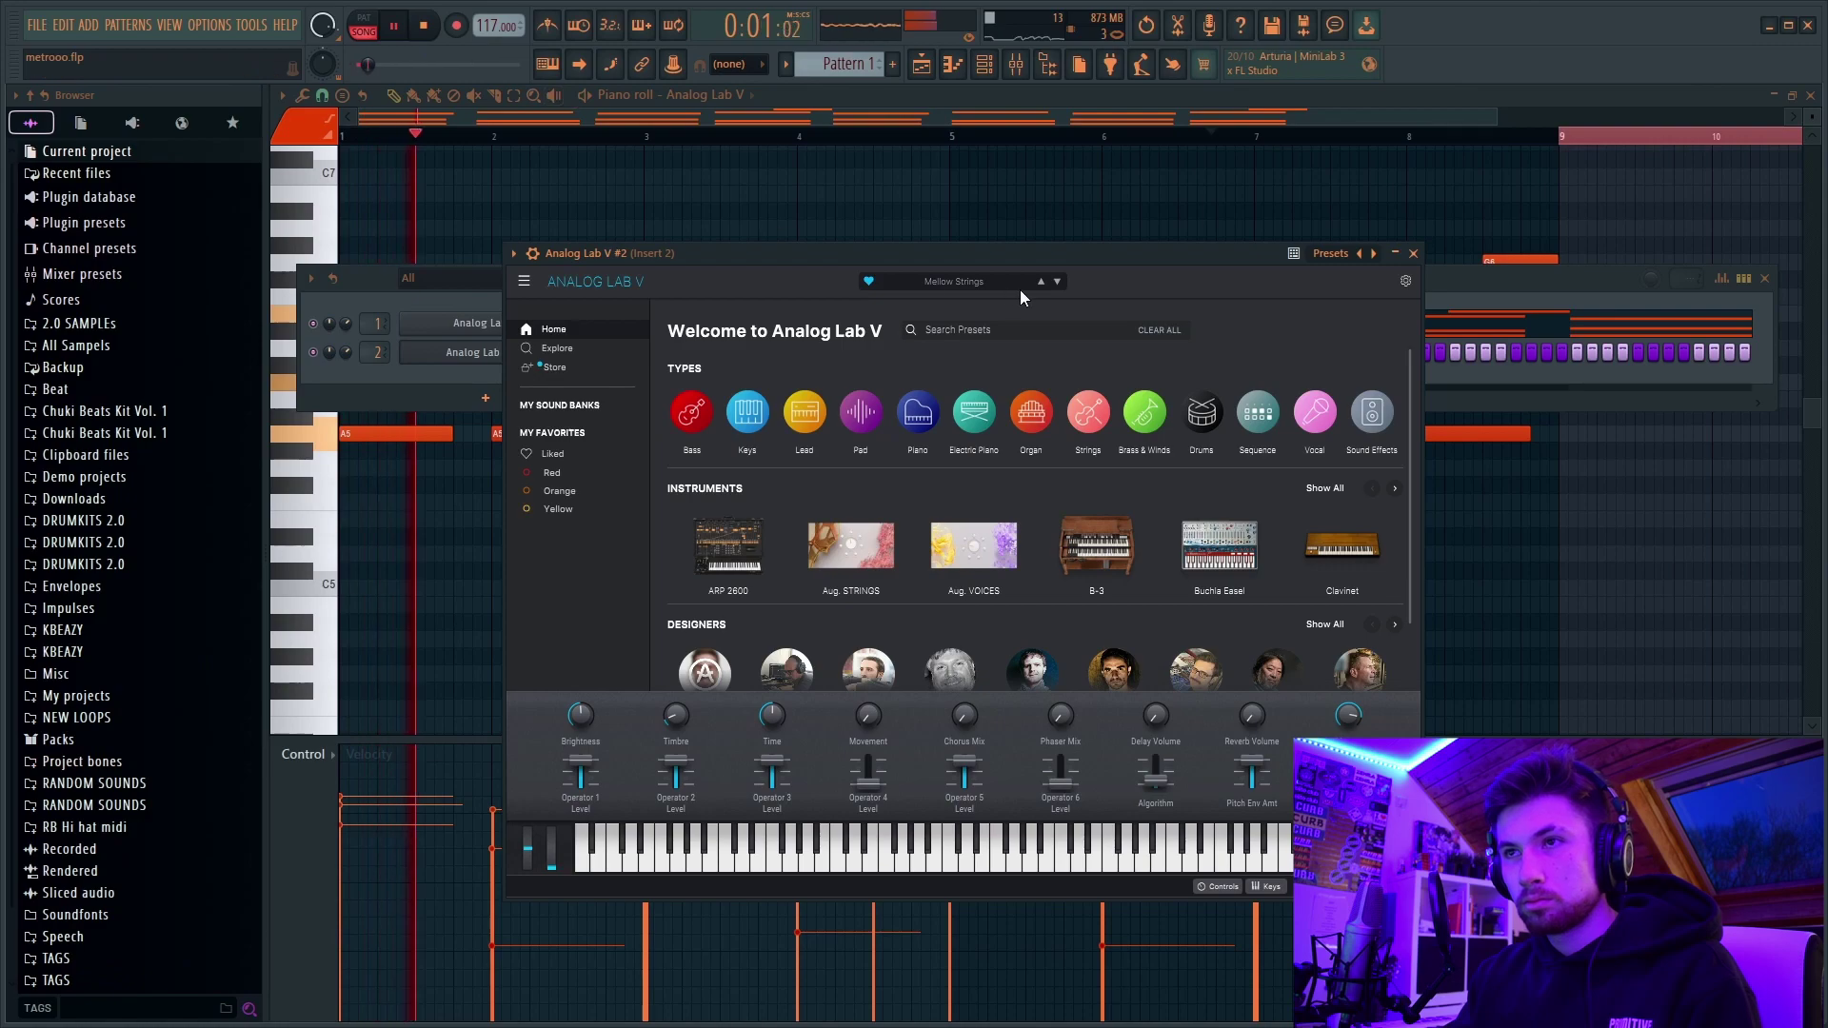
Step: Switch the second Analog Lab V instance to the Mellow Pad preset and close its window
left_click(1042, 281)
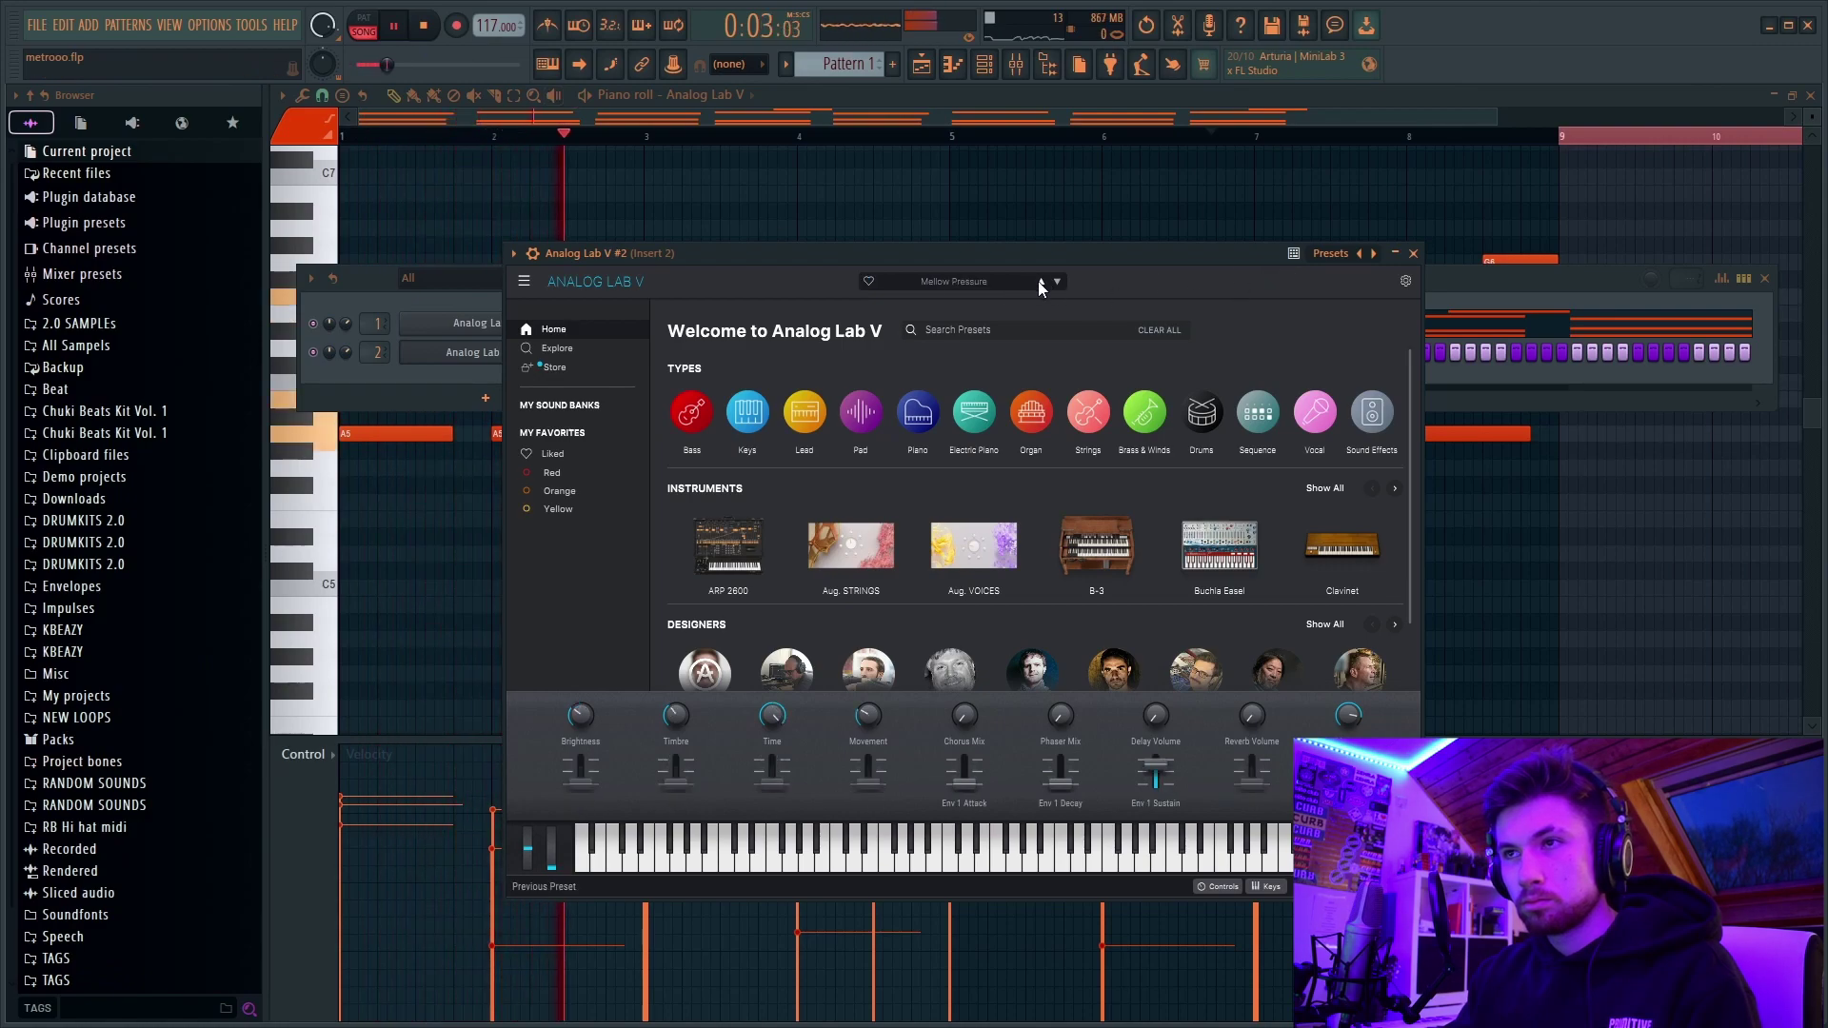
left_click(1042, 282)
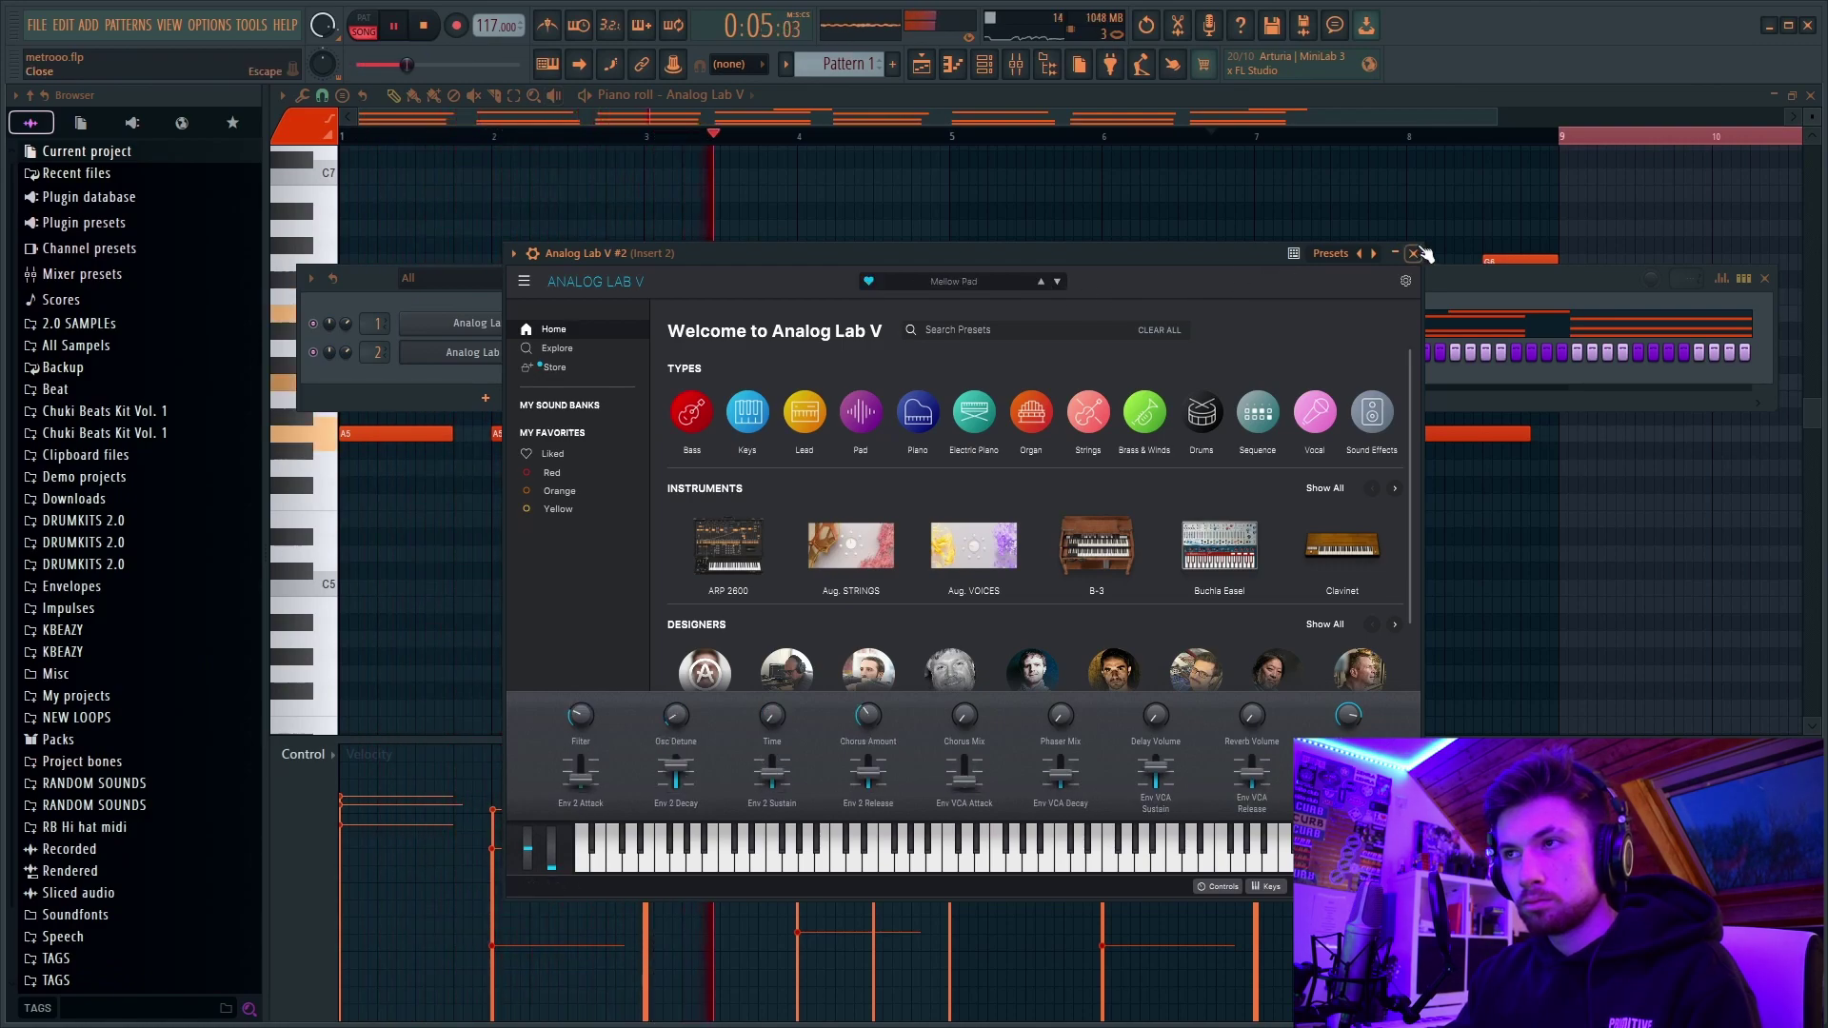
left_click(1419, 253)
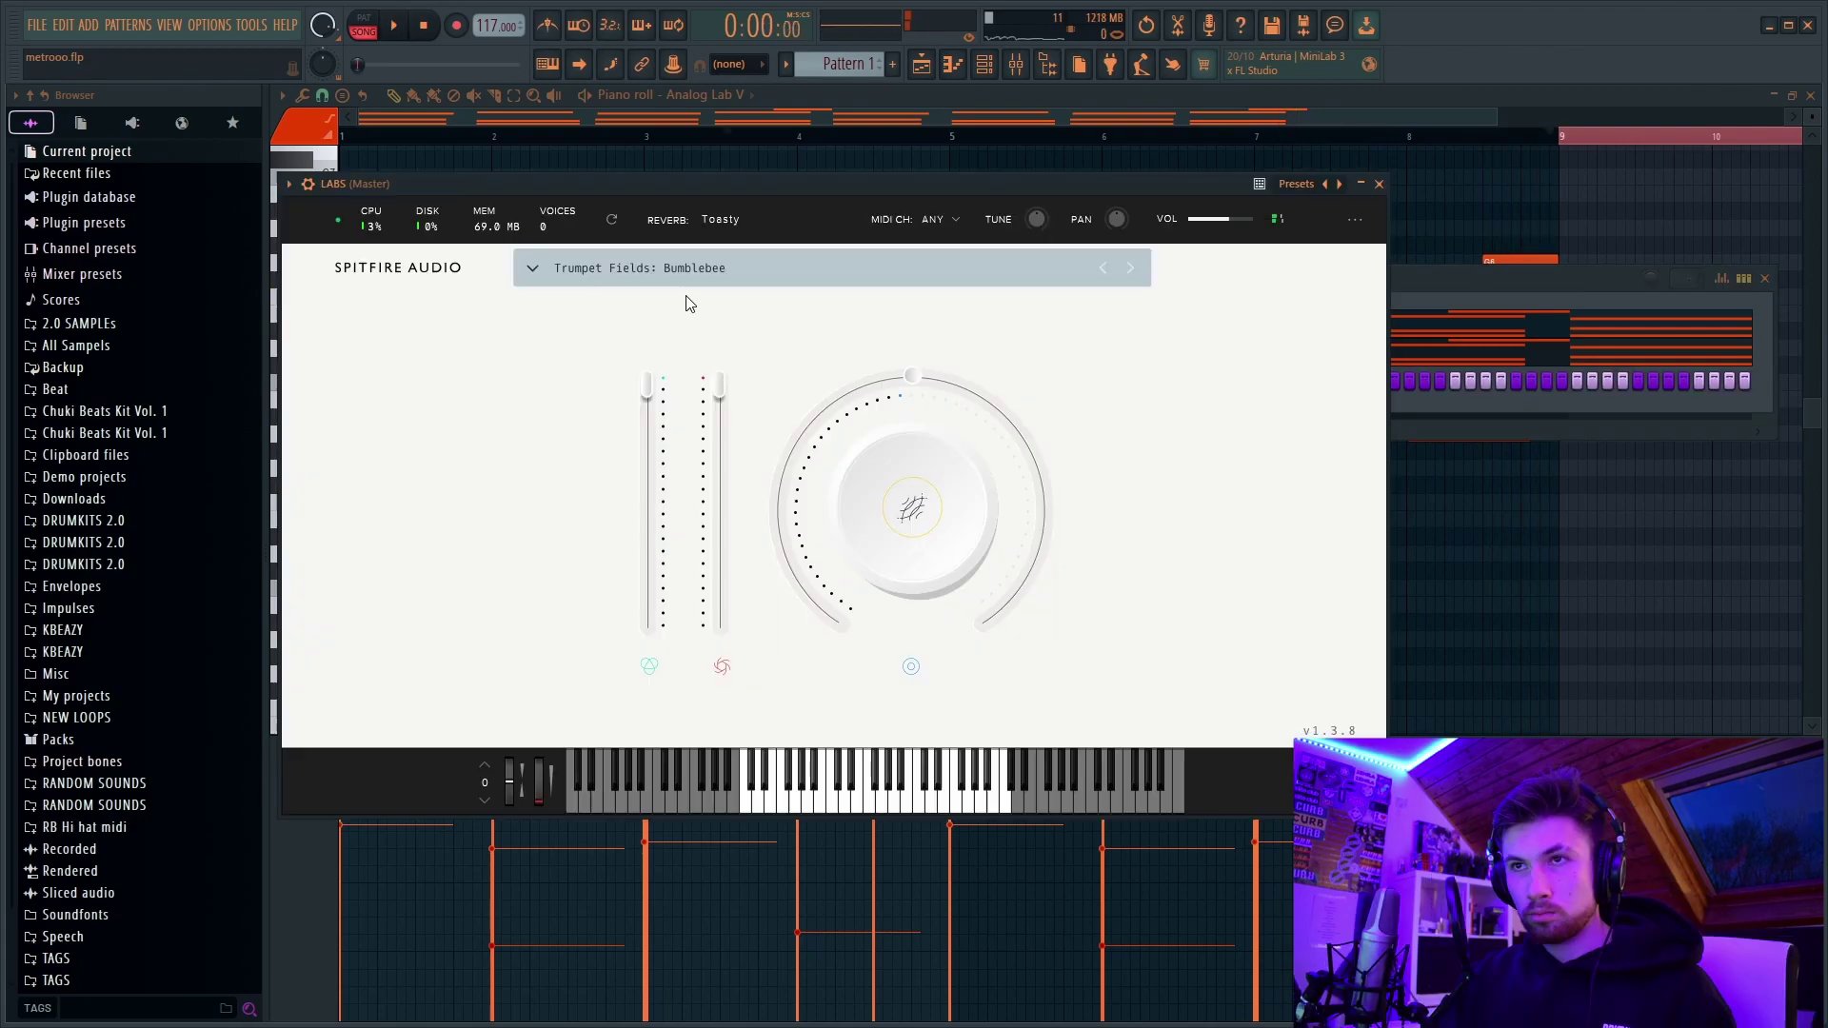
Step: Load the Coast Is Clear 3 preset from Trumpet Fields in LABS
left_click(685, 276)
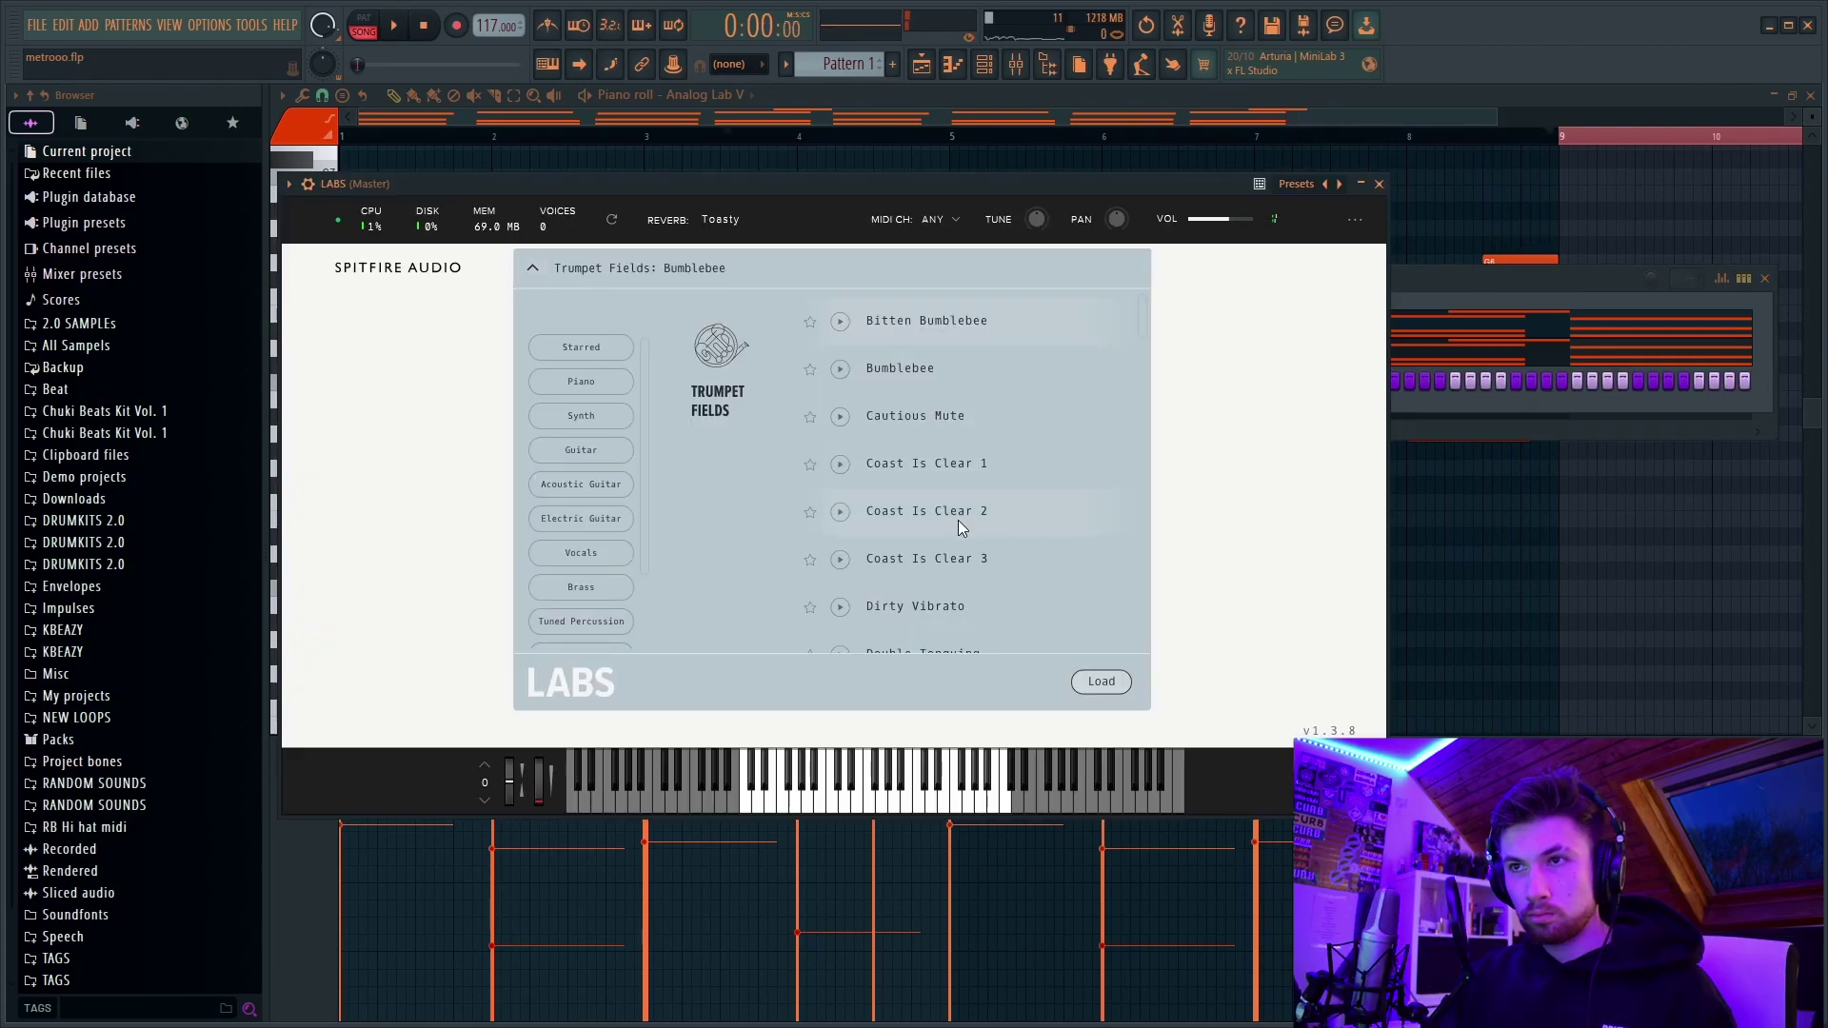
double_click(937, 562)
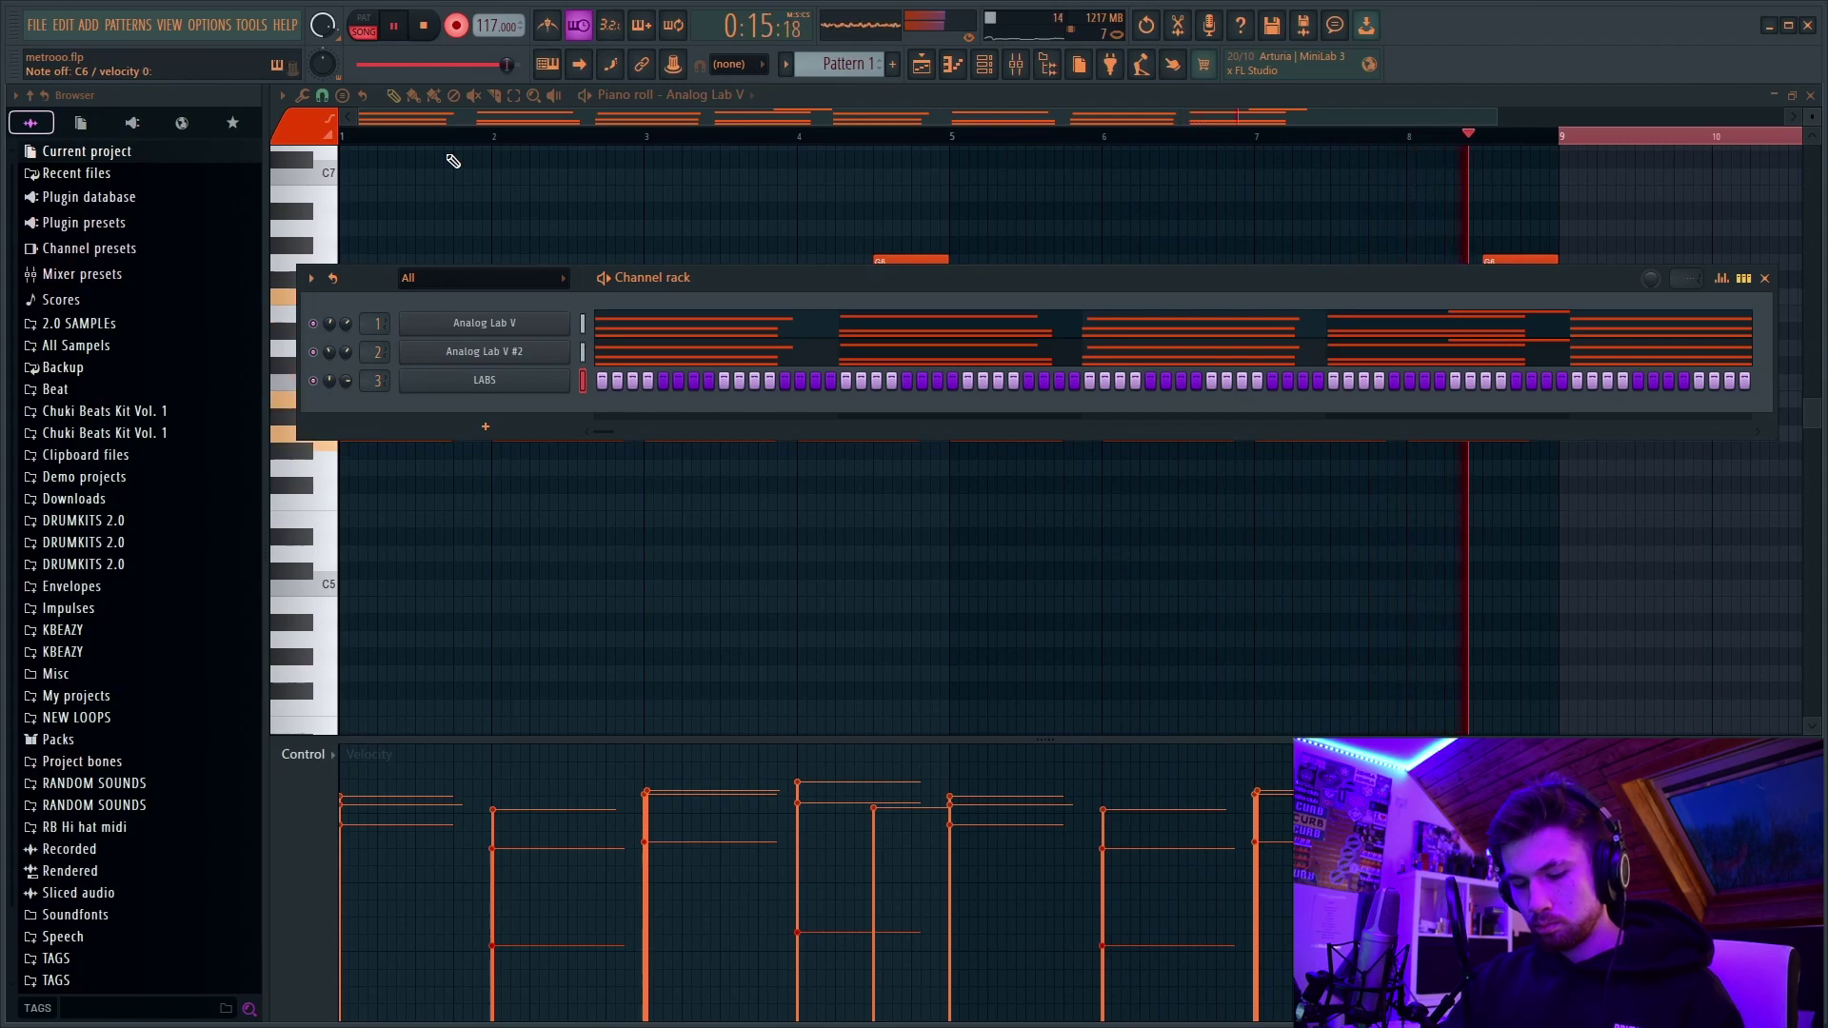
Step: Finish recording the LABS melody and show its notes in the piano roll
key("space")
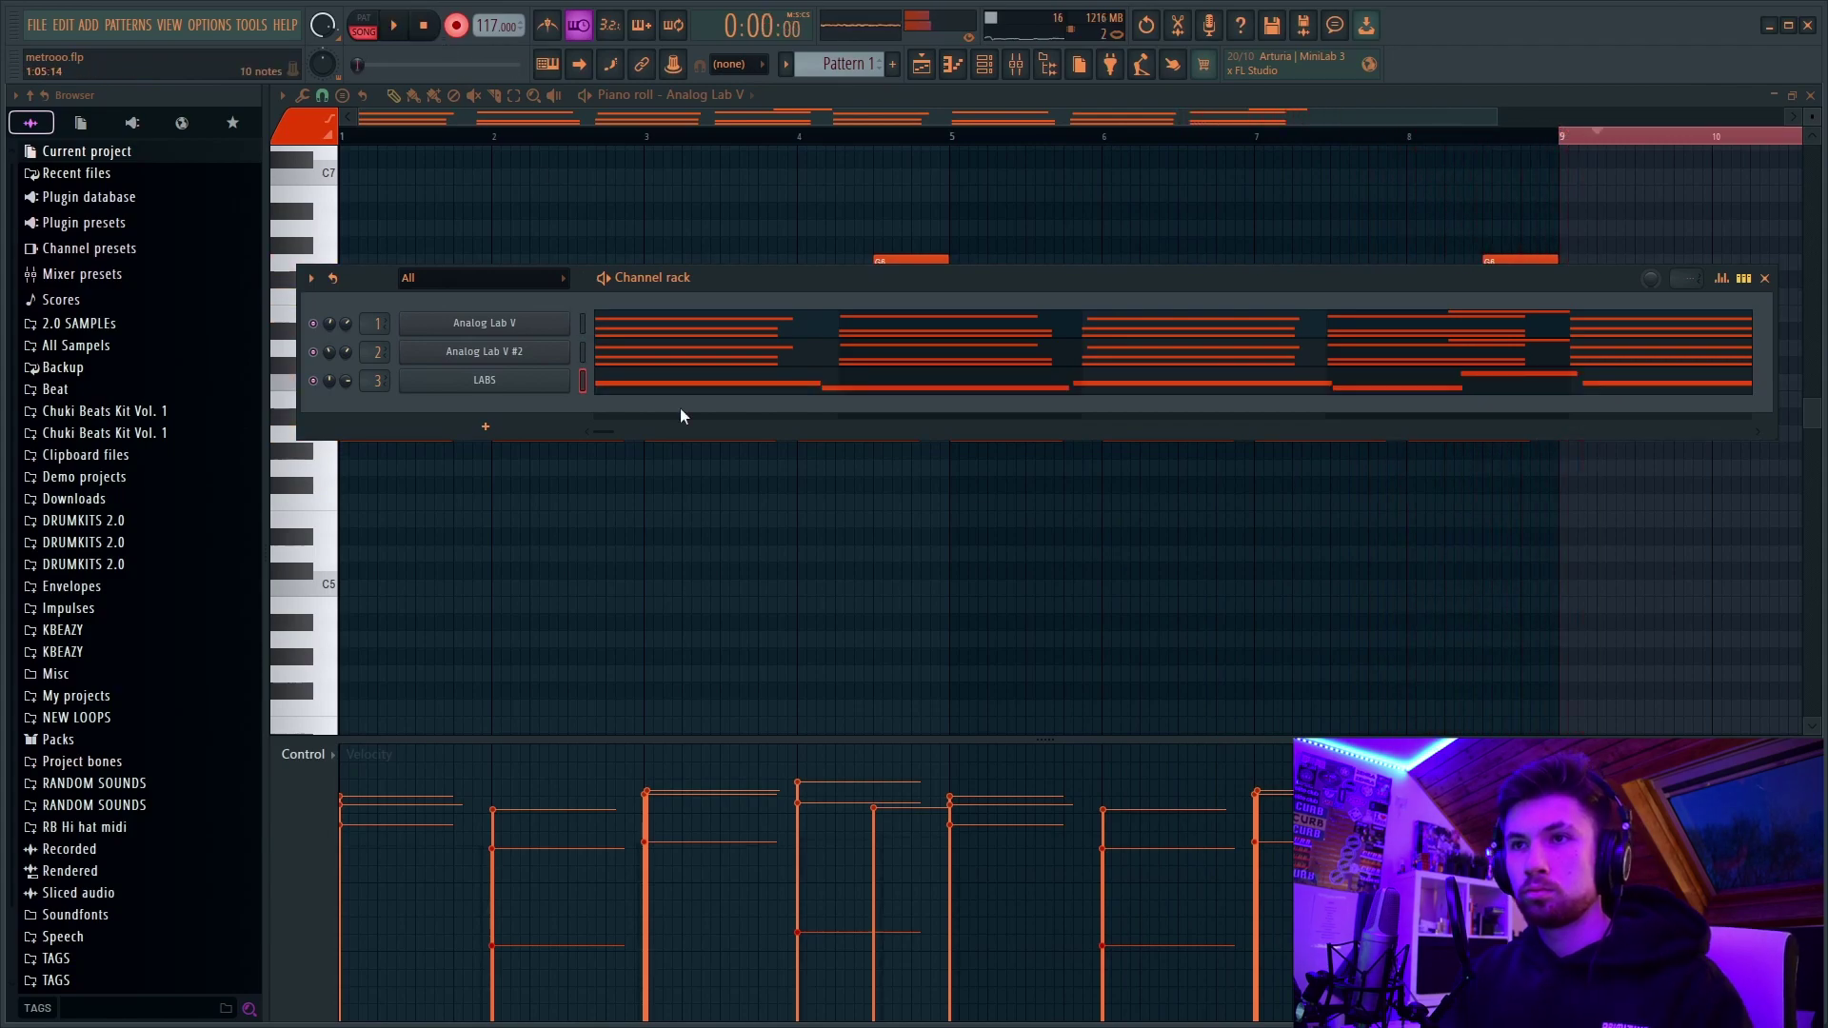
left_click(844, 391)
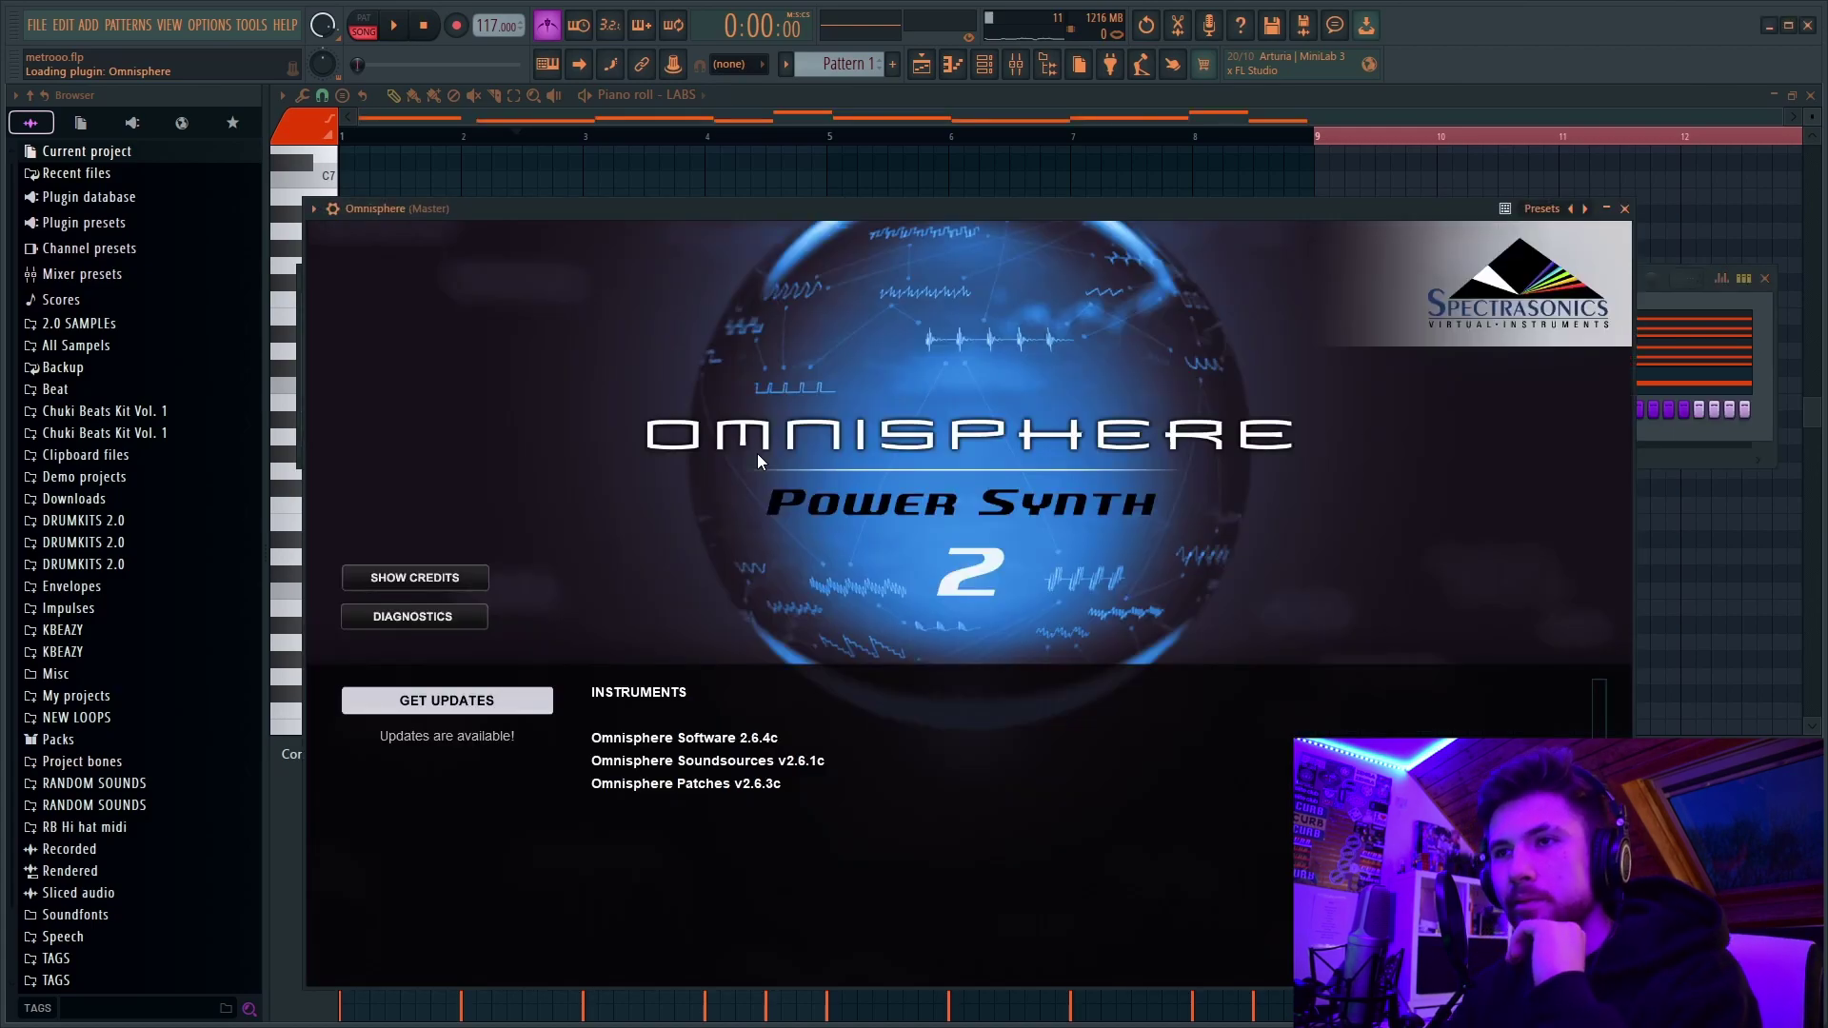
Step: Play the pattern with the KPRO - Plucktables patch in Omnisphere, and show the Omnisphere notes in the piano roll
left_click(395, 27)
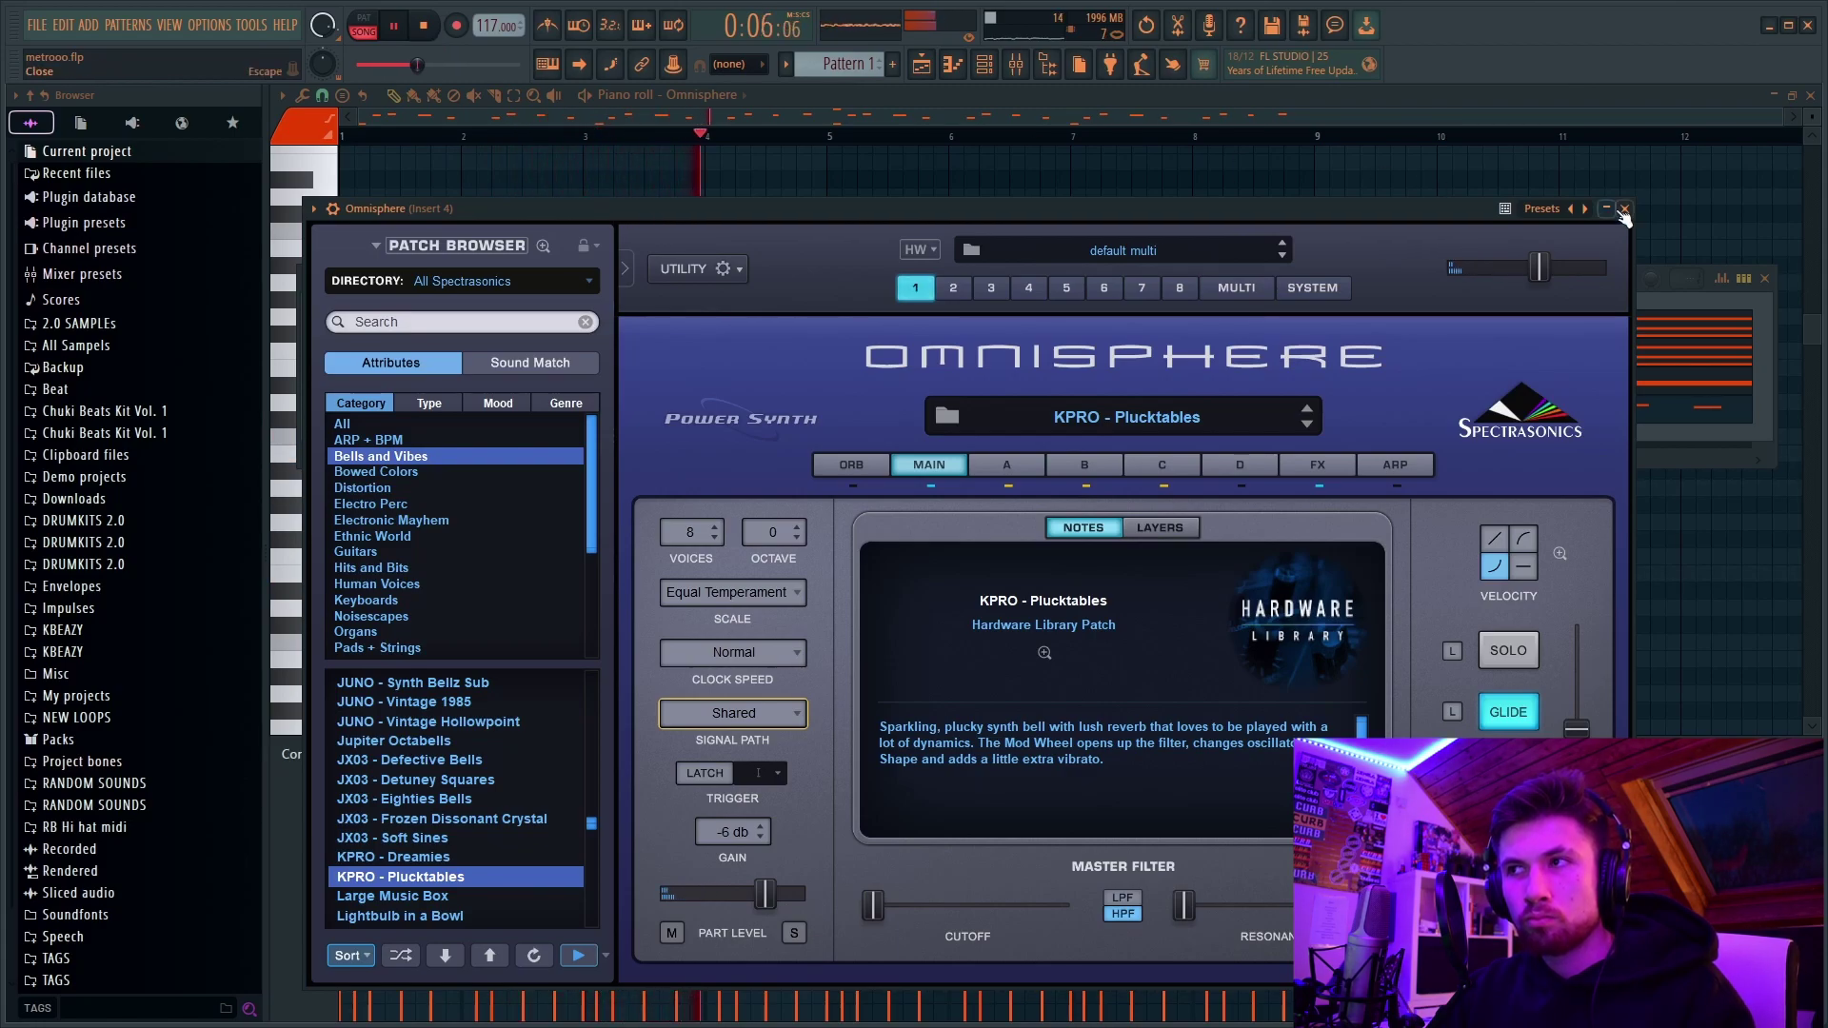
left_click(1623, 208)
left_click(976, 414)
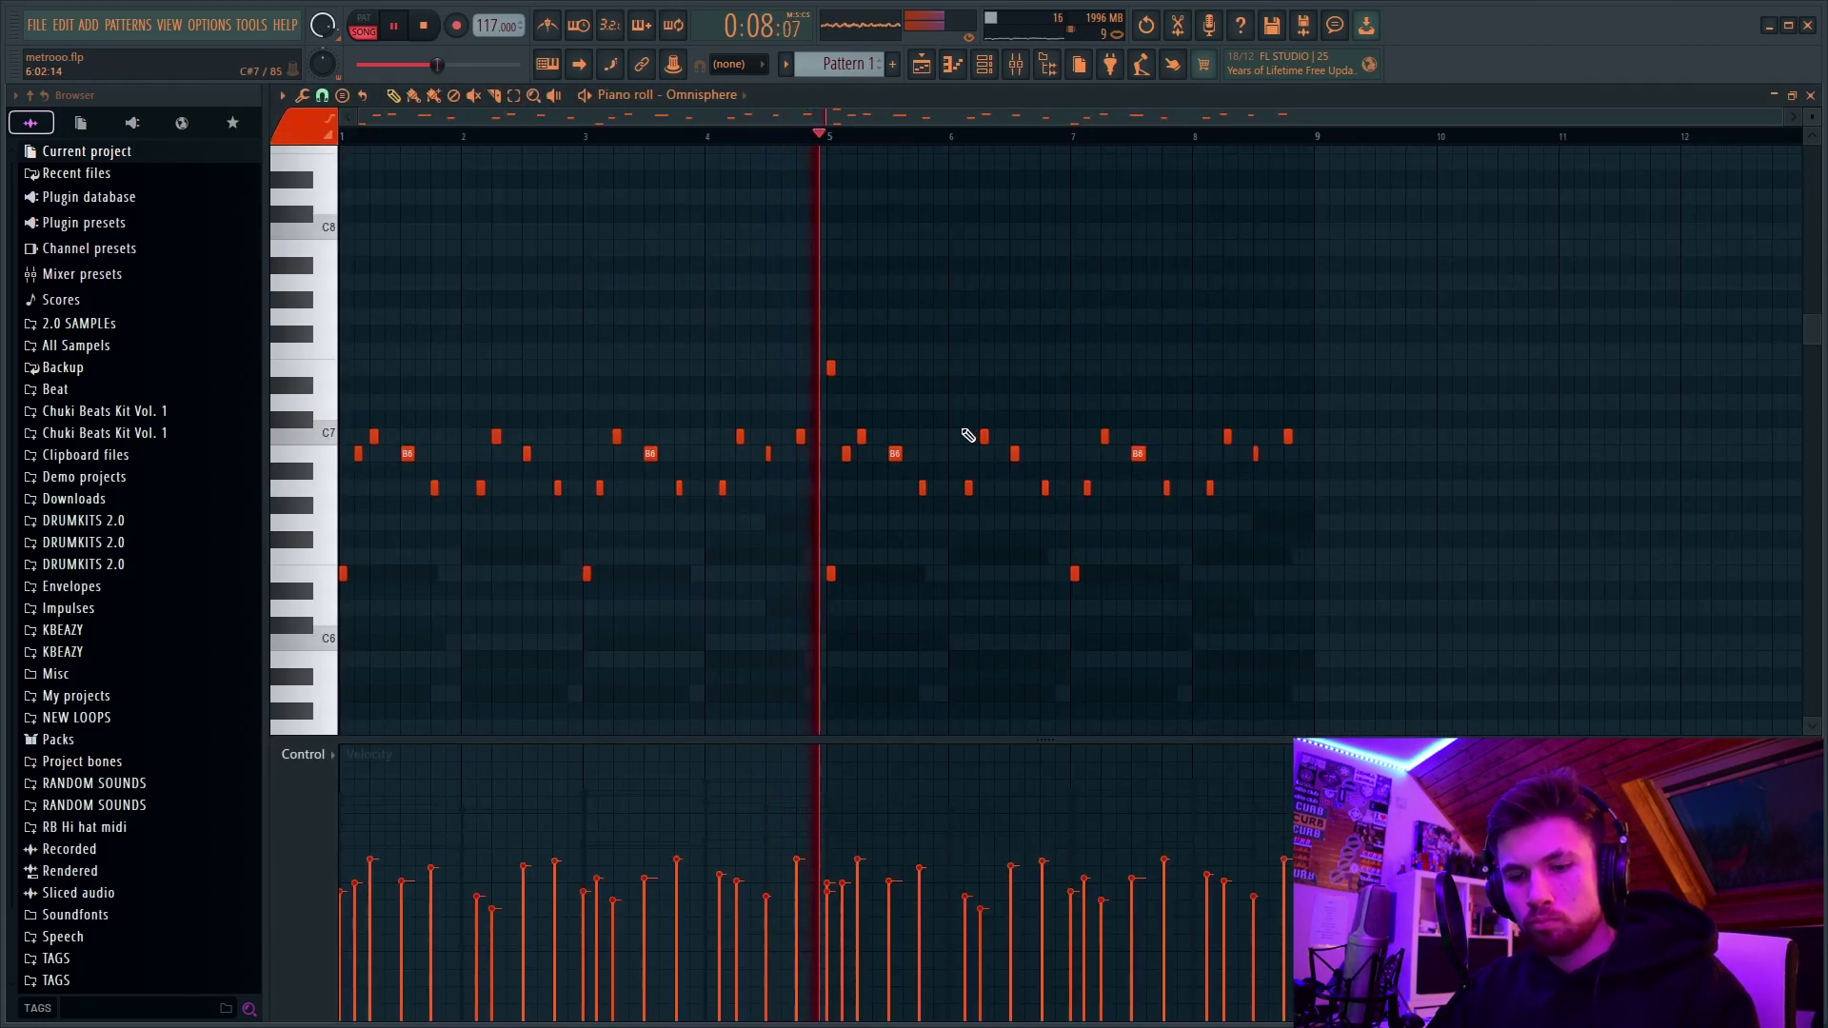
Step: Apply the arpeggiator to all the Omnisphere notes with the Alternate pattern and Time sync
key("ctrl+a")
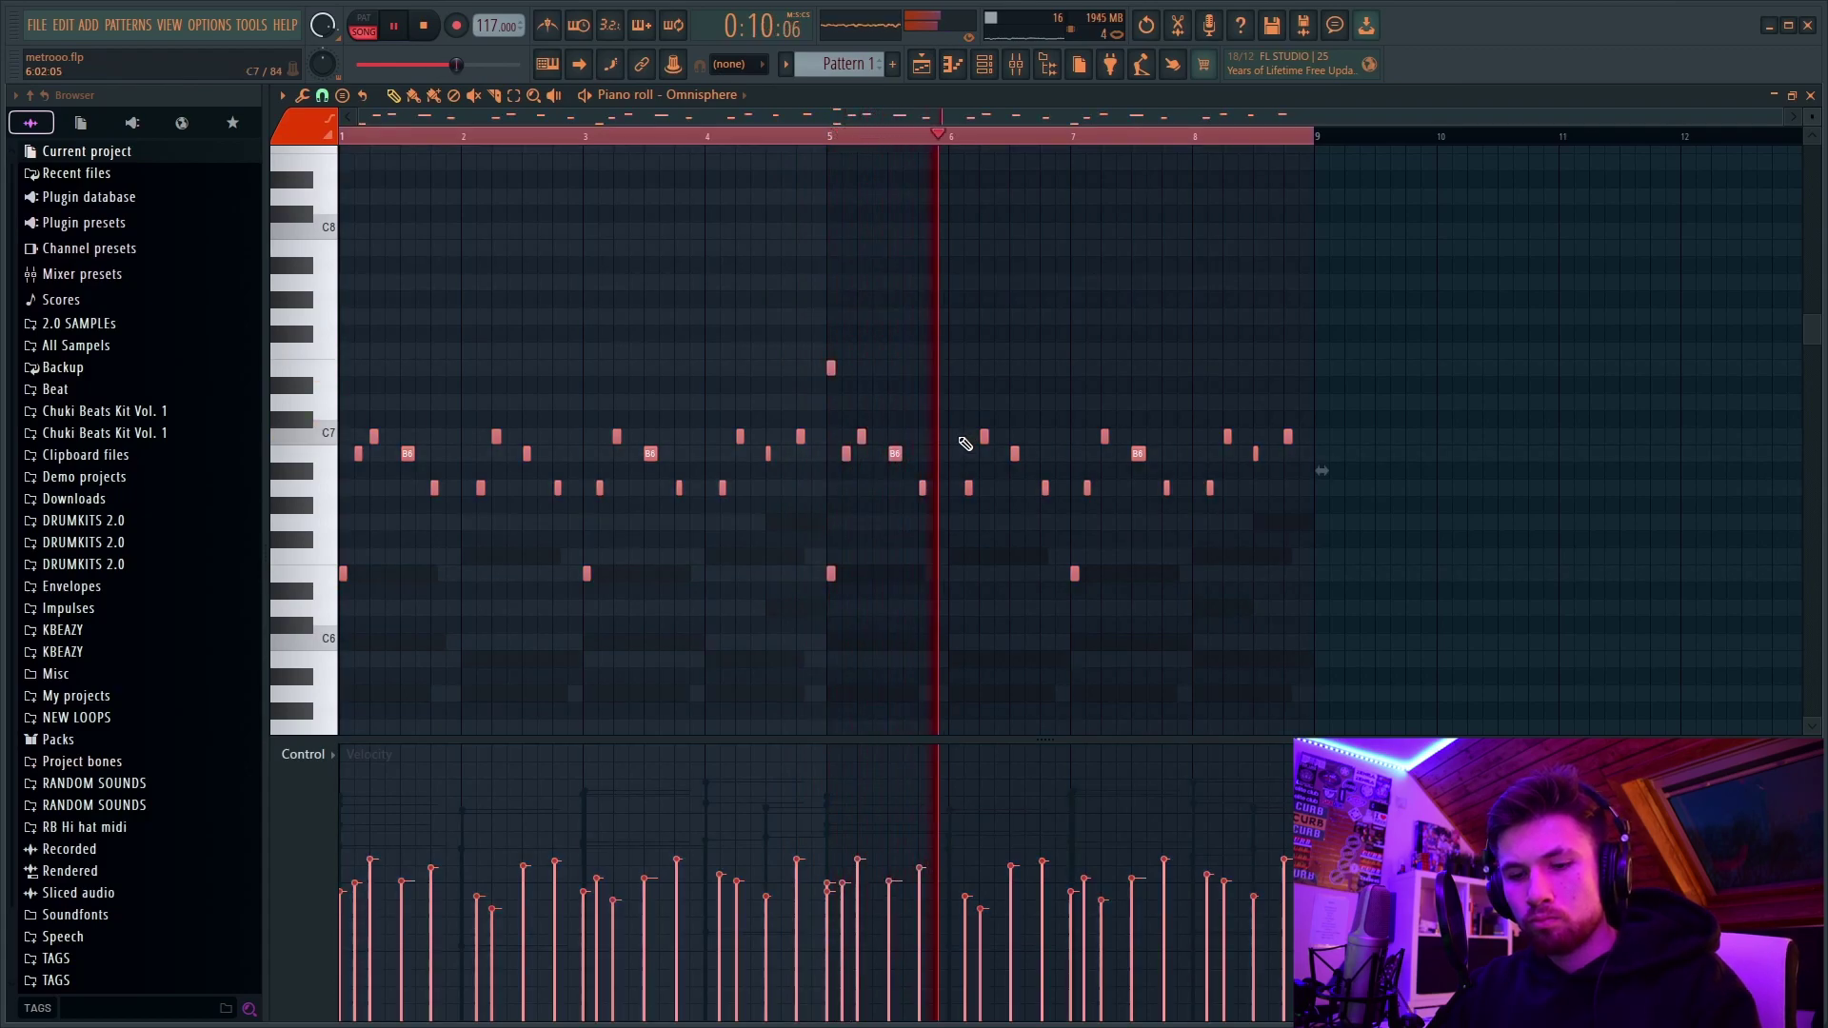
key("alt+a")
left_click(891, 438)
left_click(890, 476)
left_click(891, 437)
left_click(895, 495)
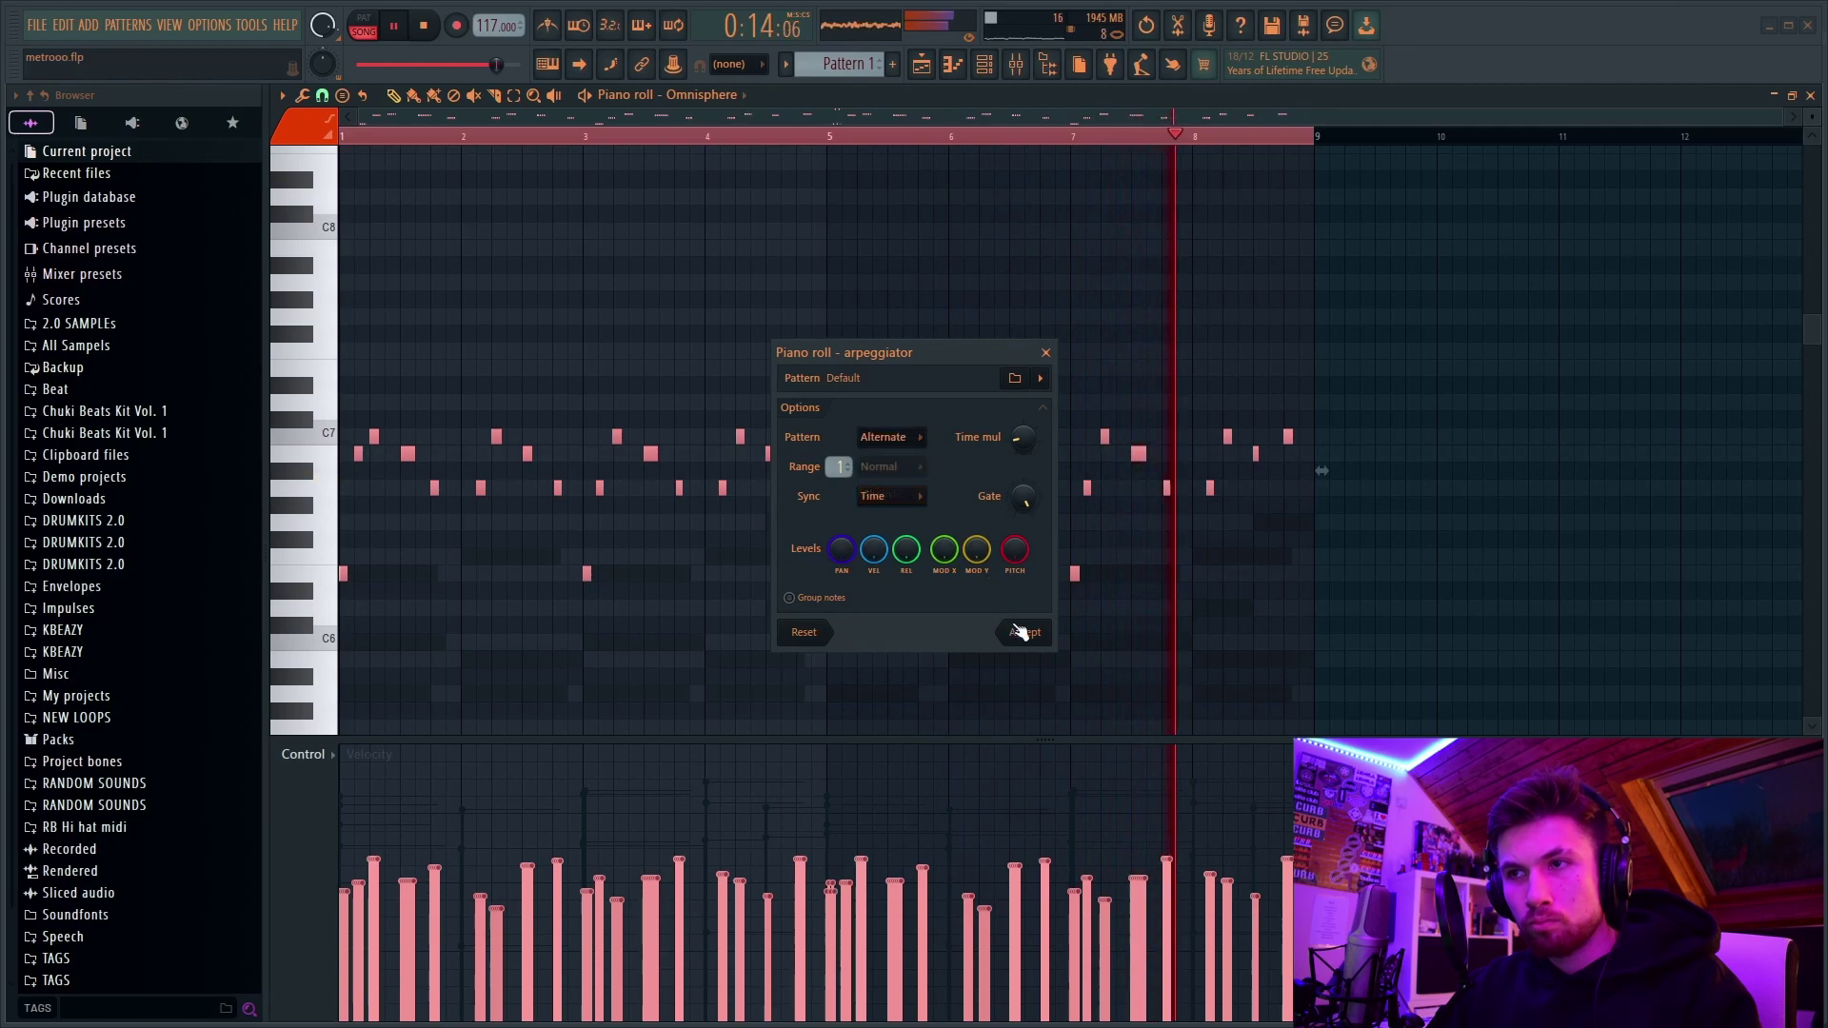
Step: Try a higher arpeggiator time multiplier, revert it, and try the Block sync mode
left_click_drag(1024, 443, 1025, 419)
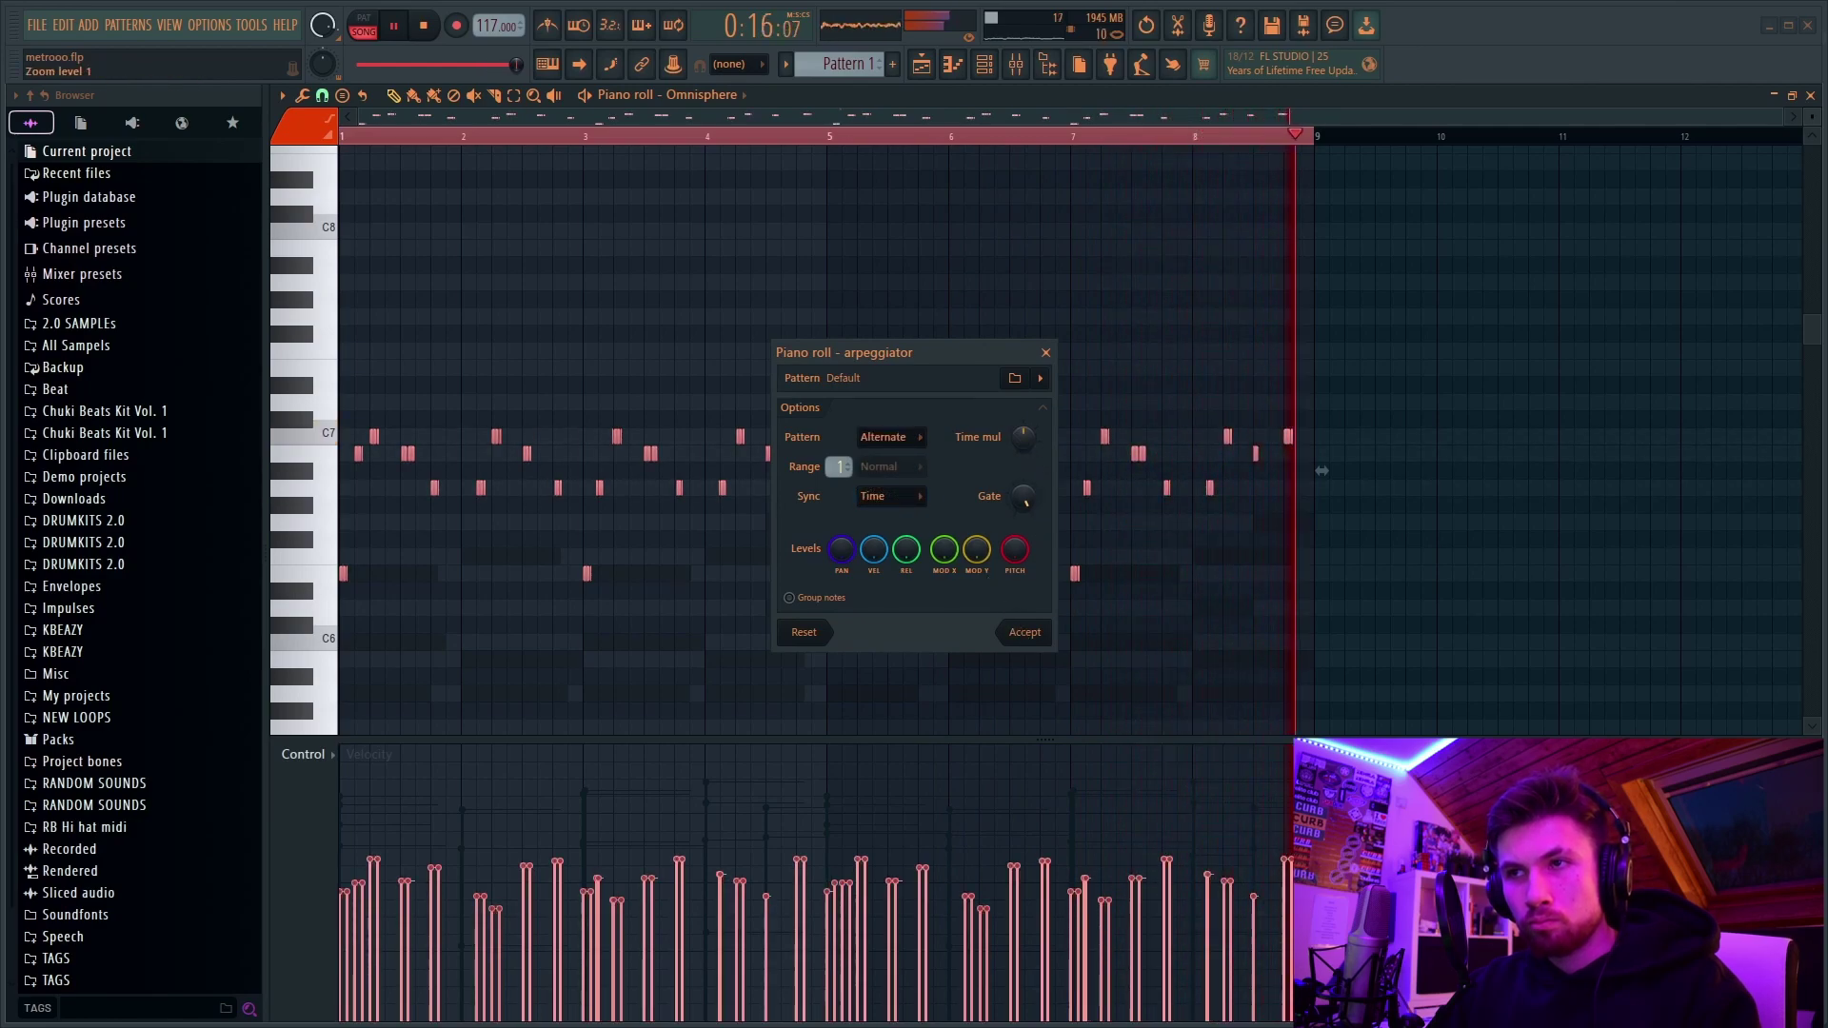
key("ctrl+z")
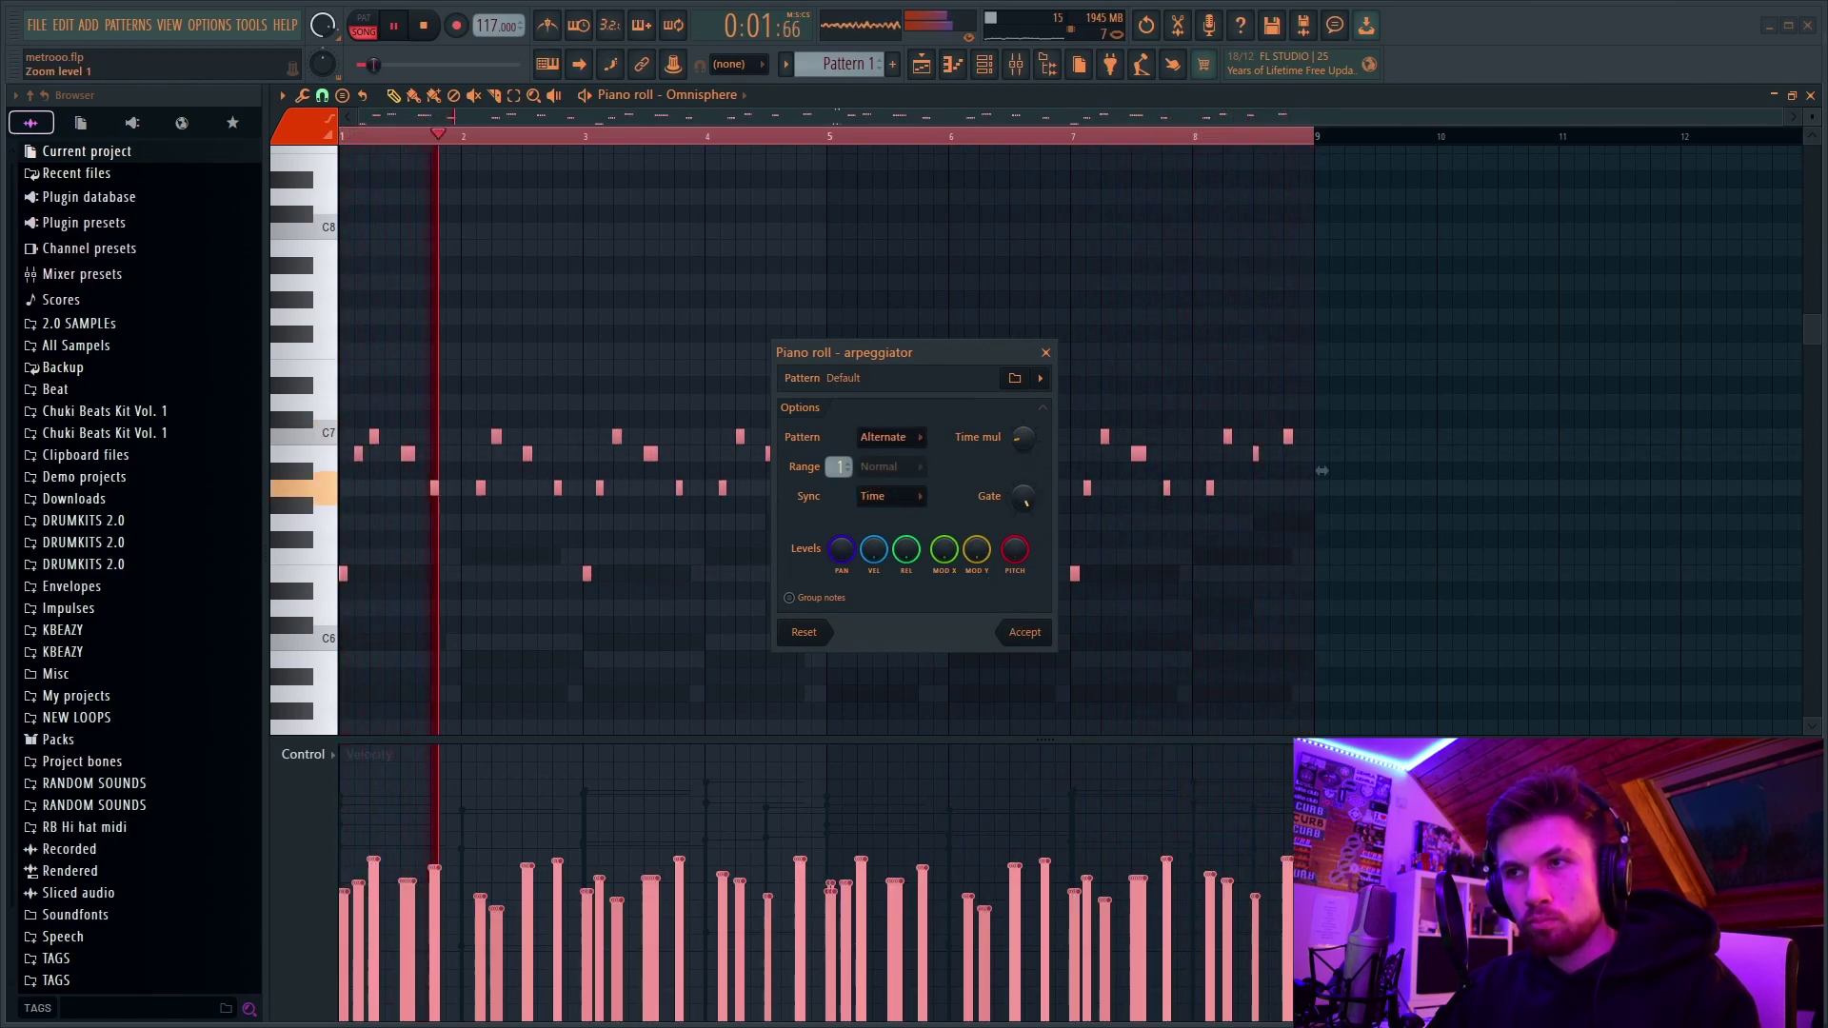
left_click(881, 496)
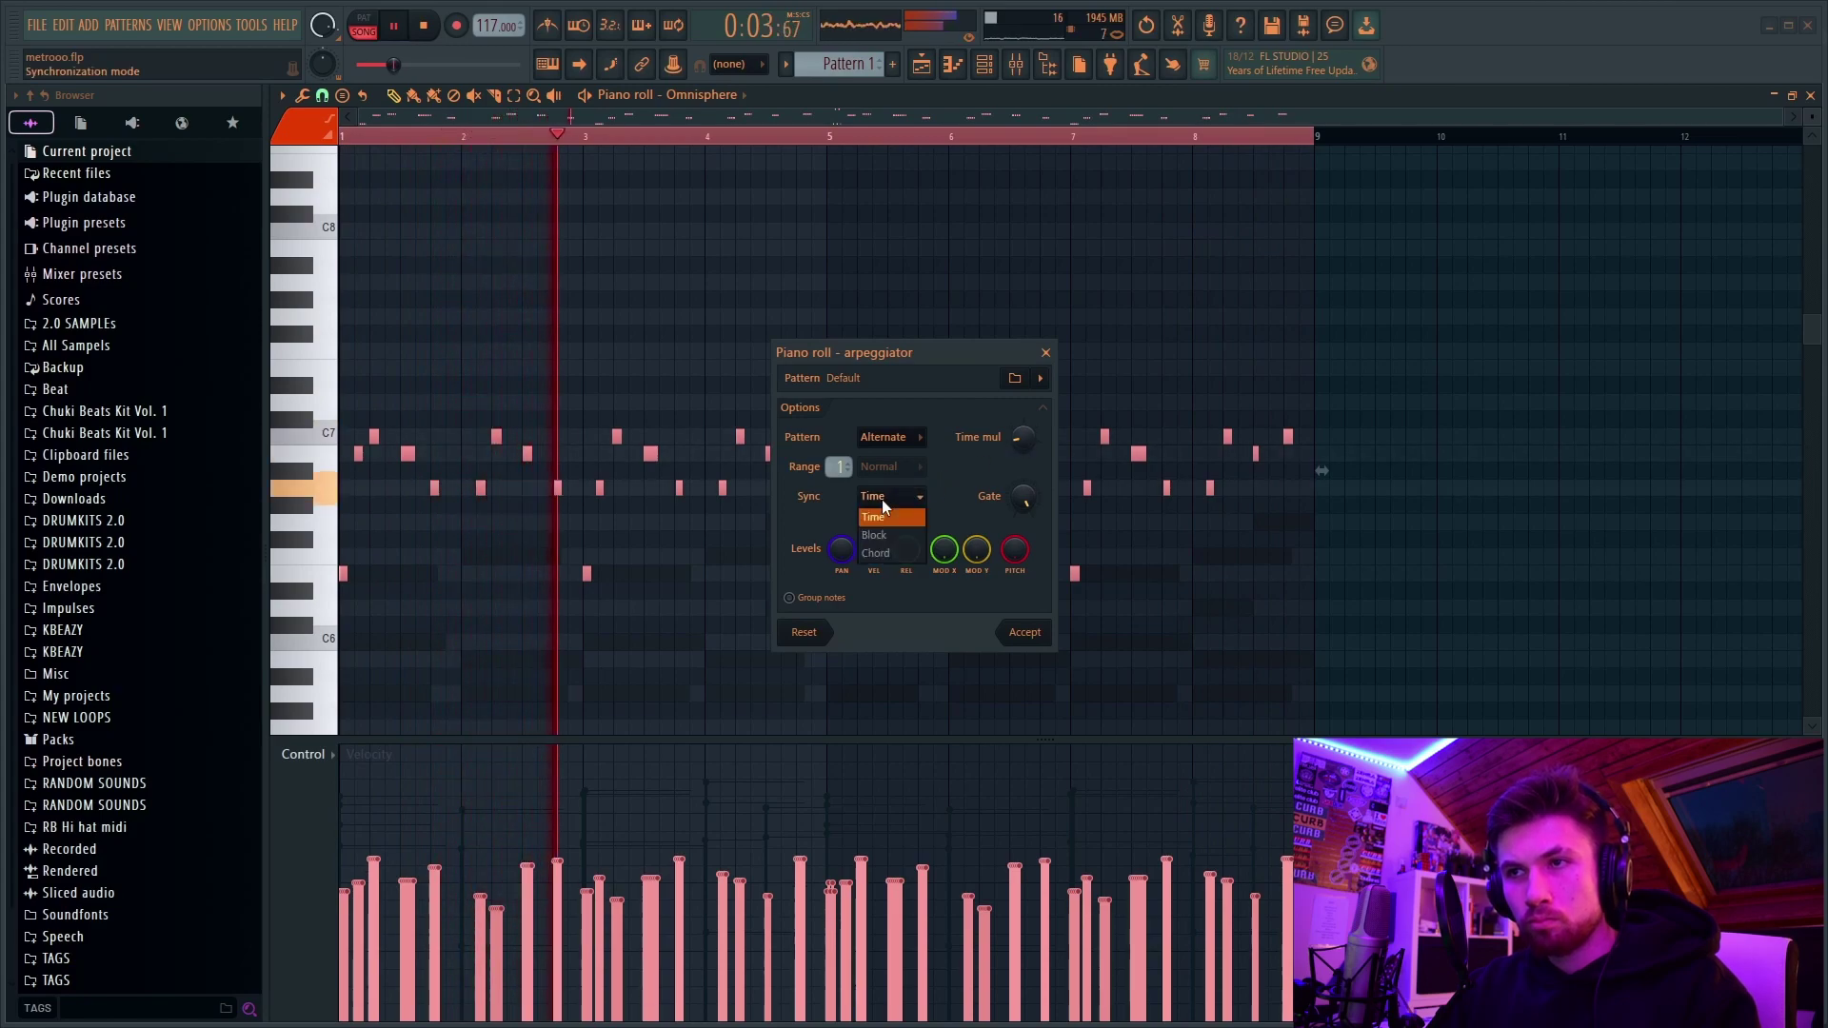
left_click(882, 533)
Step: Set the arpeggiator range to 3 and accept the arpeggio
scroll(891, 496, "up", 1)
scroll(839, 467, "up", 2)
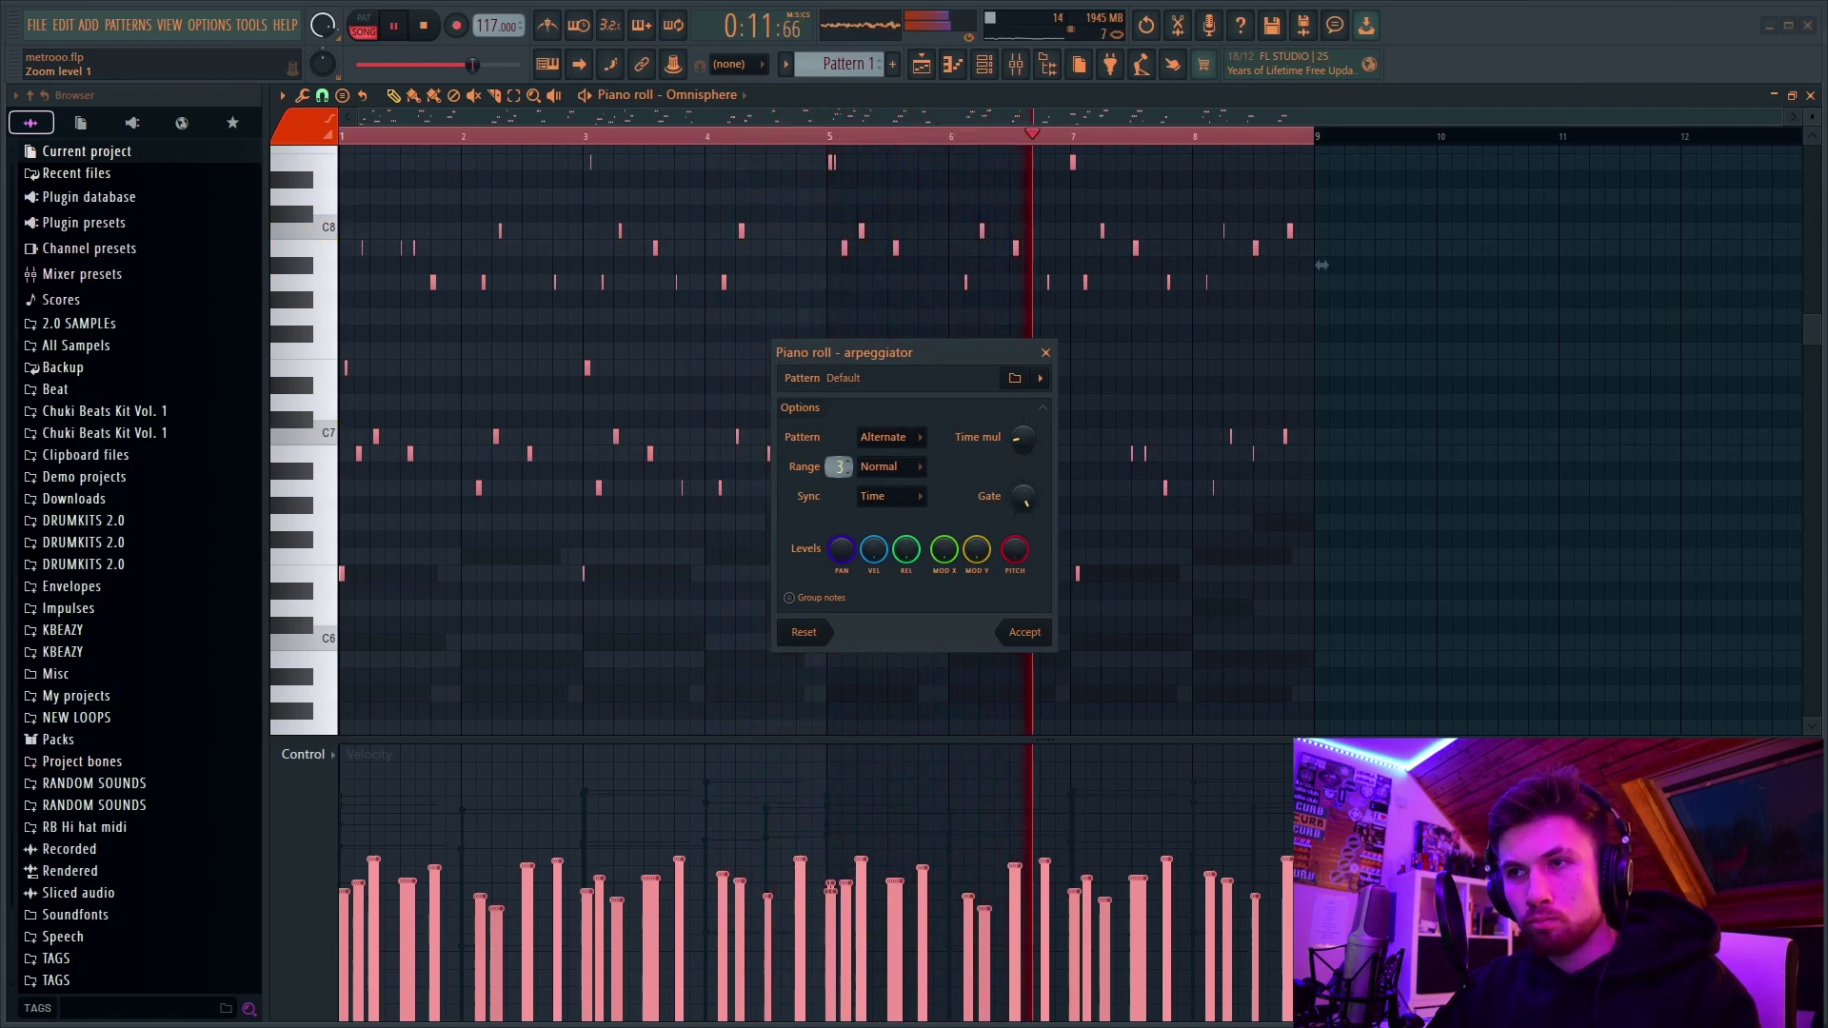
scroll(839, 467, "up", 1)
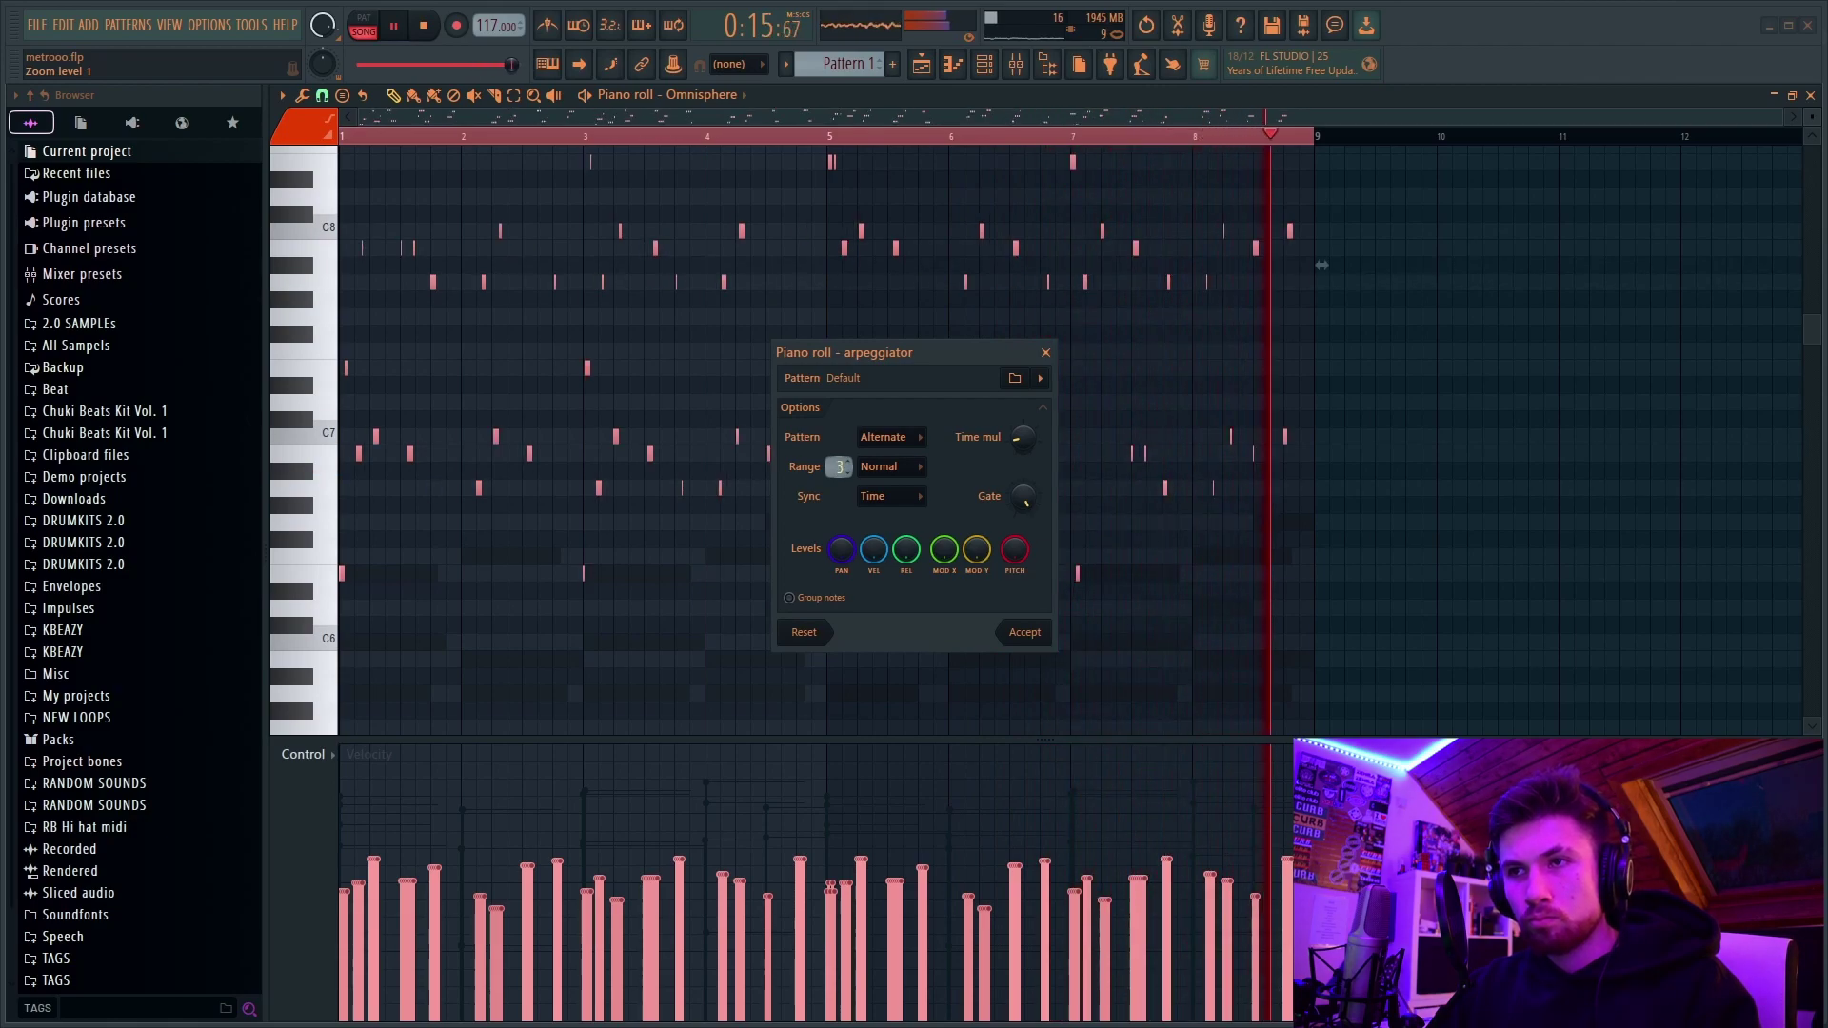
left_click(1025, 633)
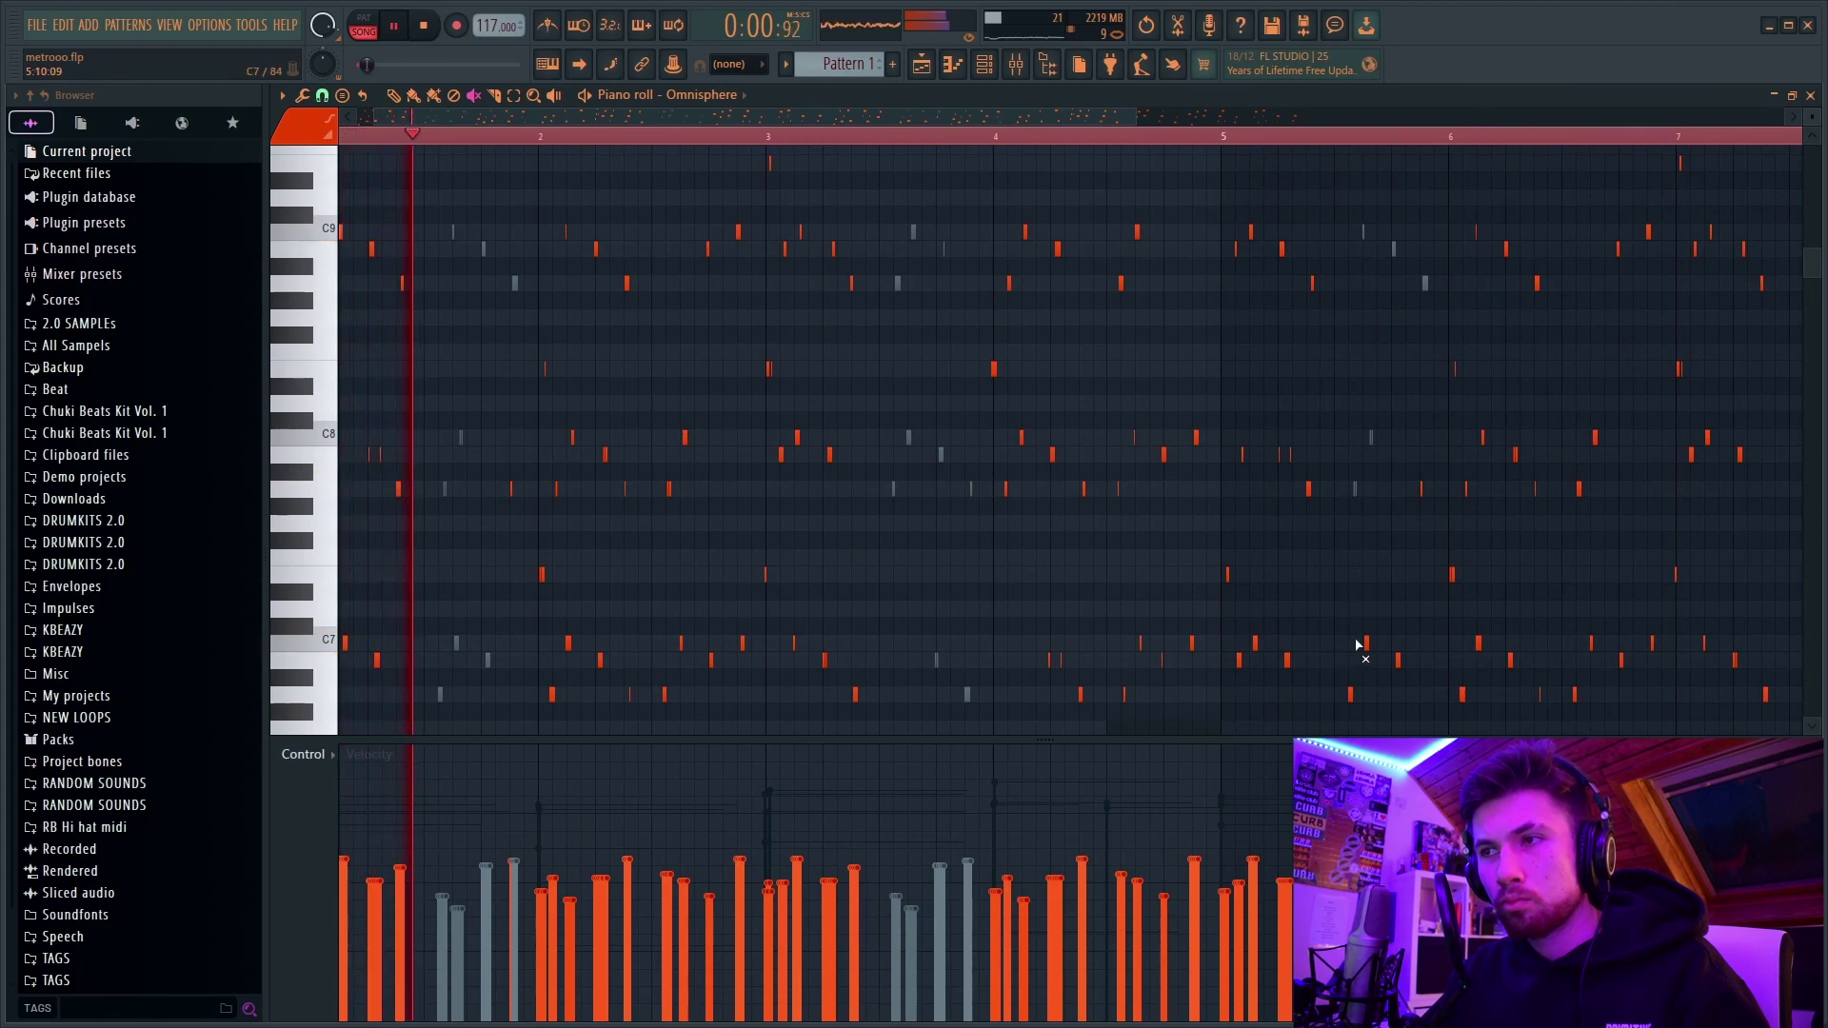
scroll(1371, 638, "down", 2)
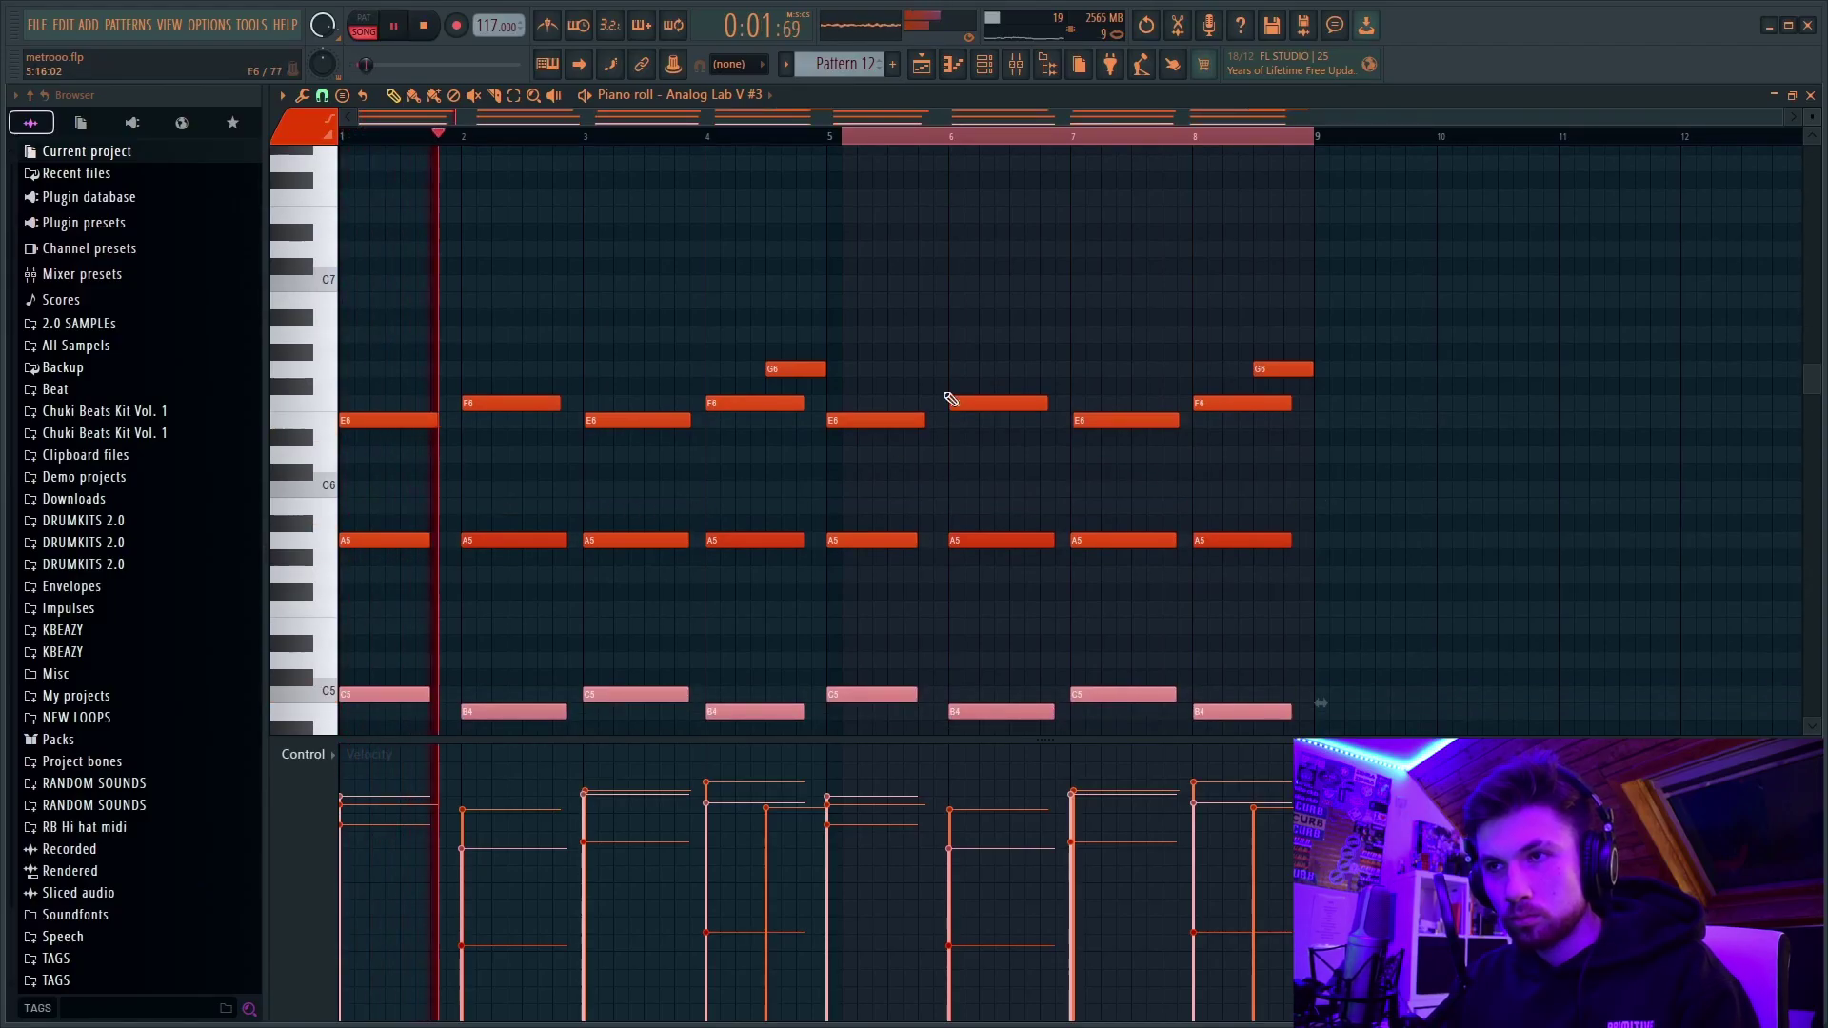
Step: Audition the Chick-ish SmHall and Black Forest piano presets in Analog Lab V #3, and close its window
left_click(984, 64)
left_click(534, 387)
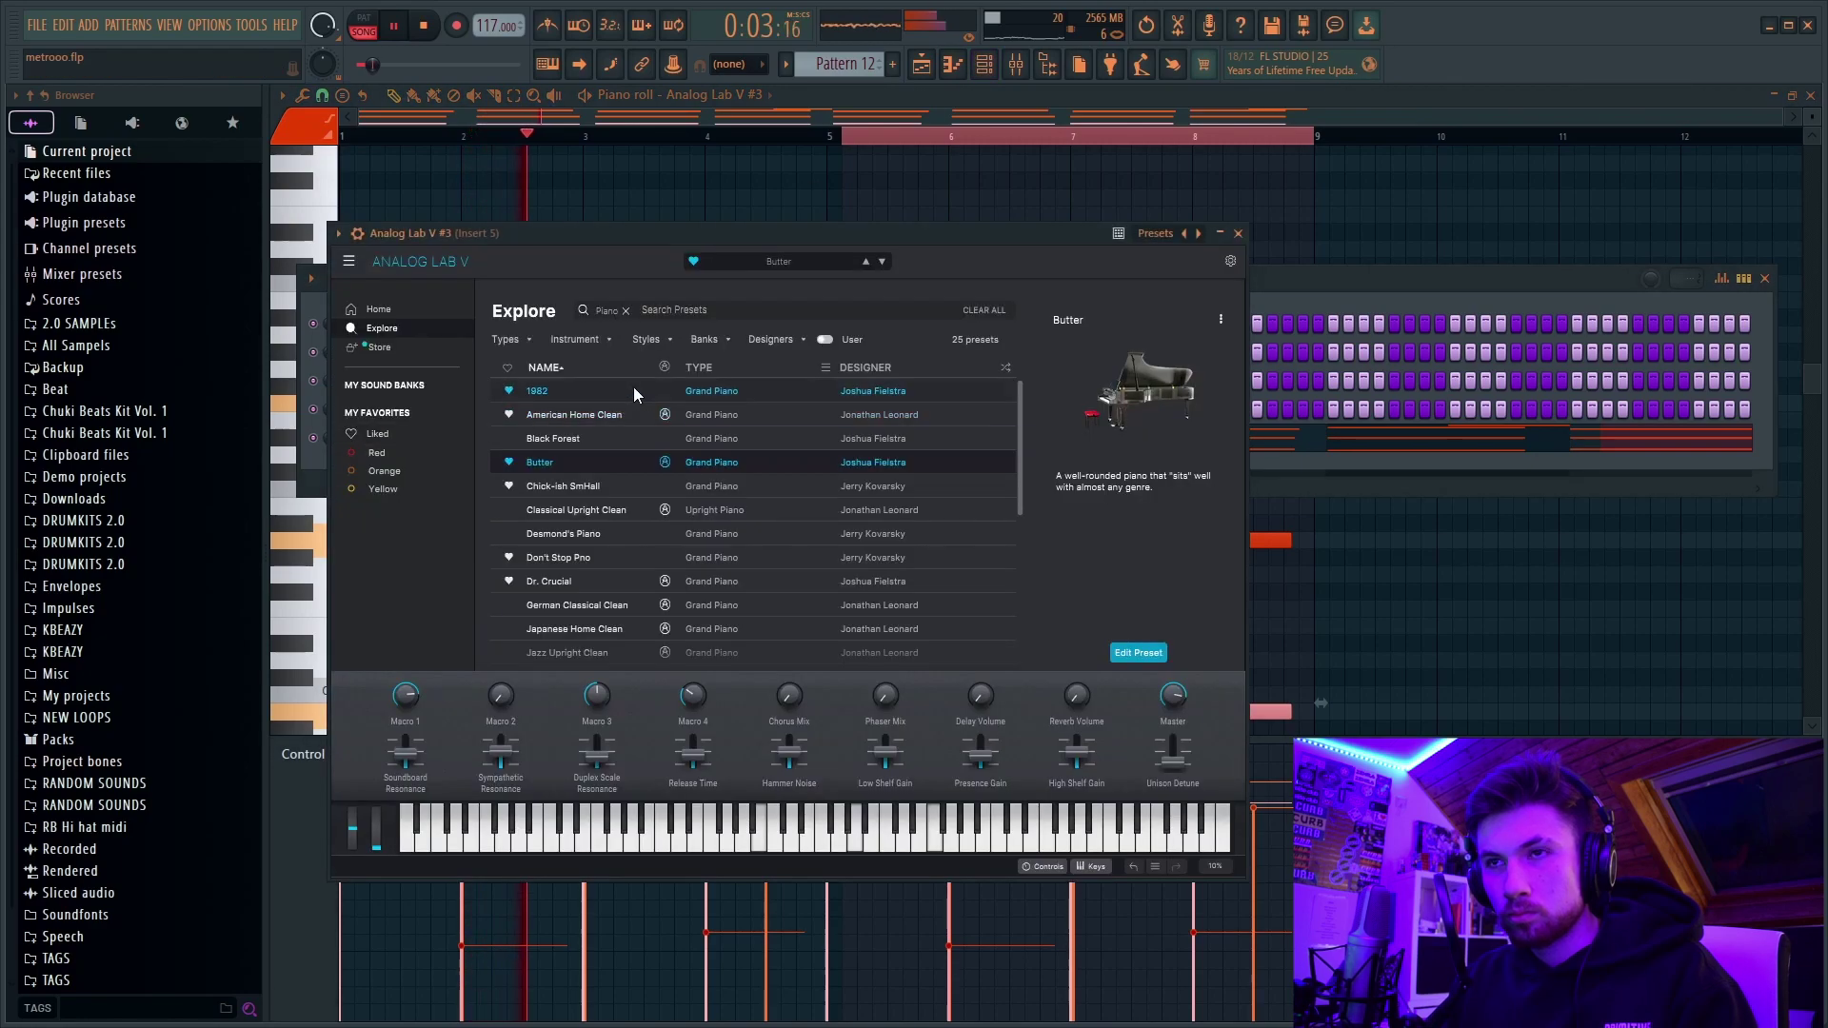
left_click(558, 482)
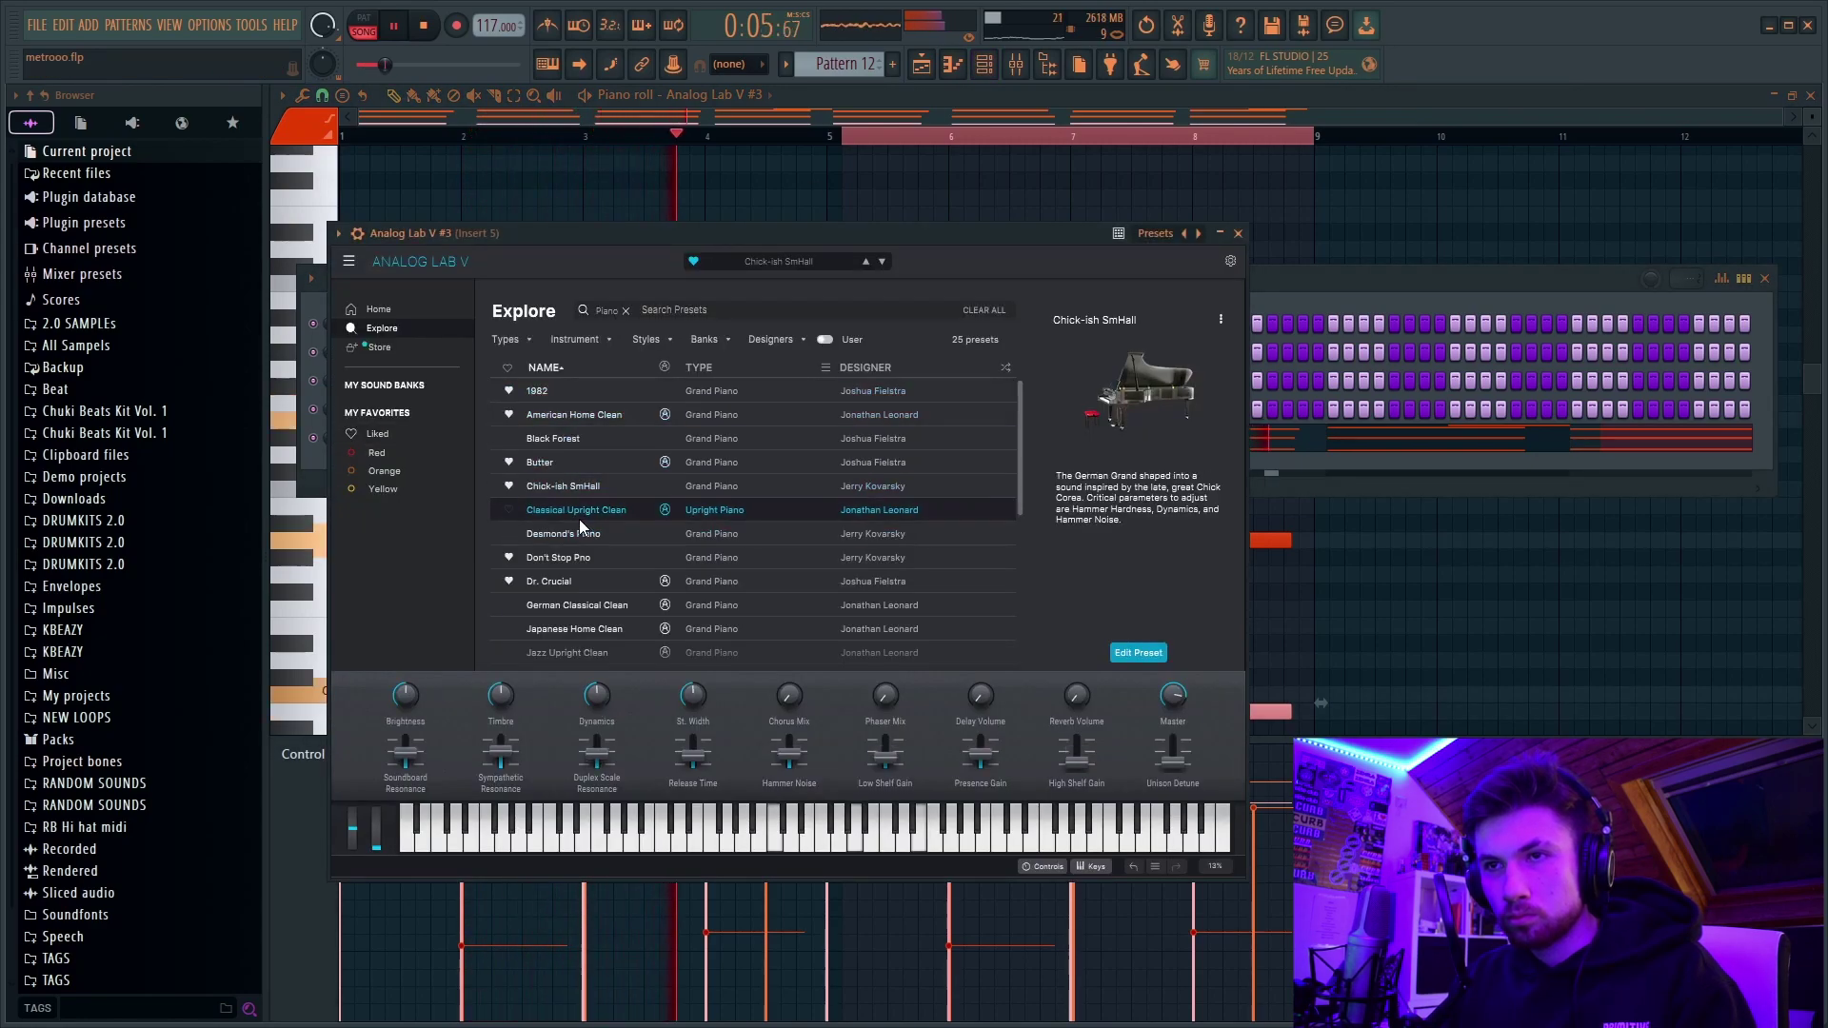
left_click(575, 440)
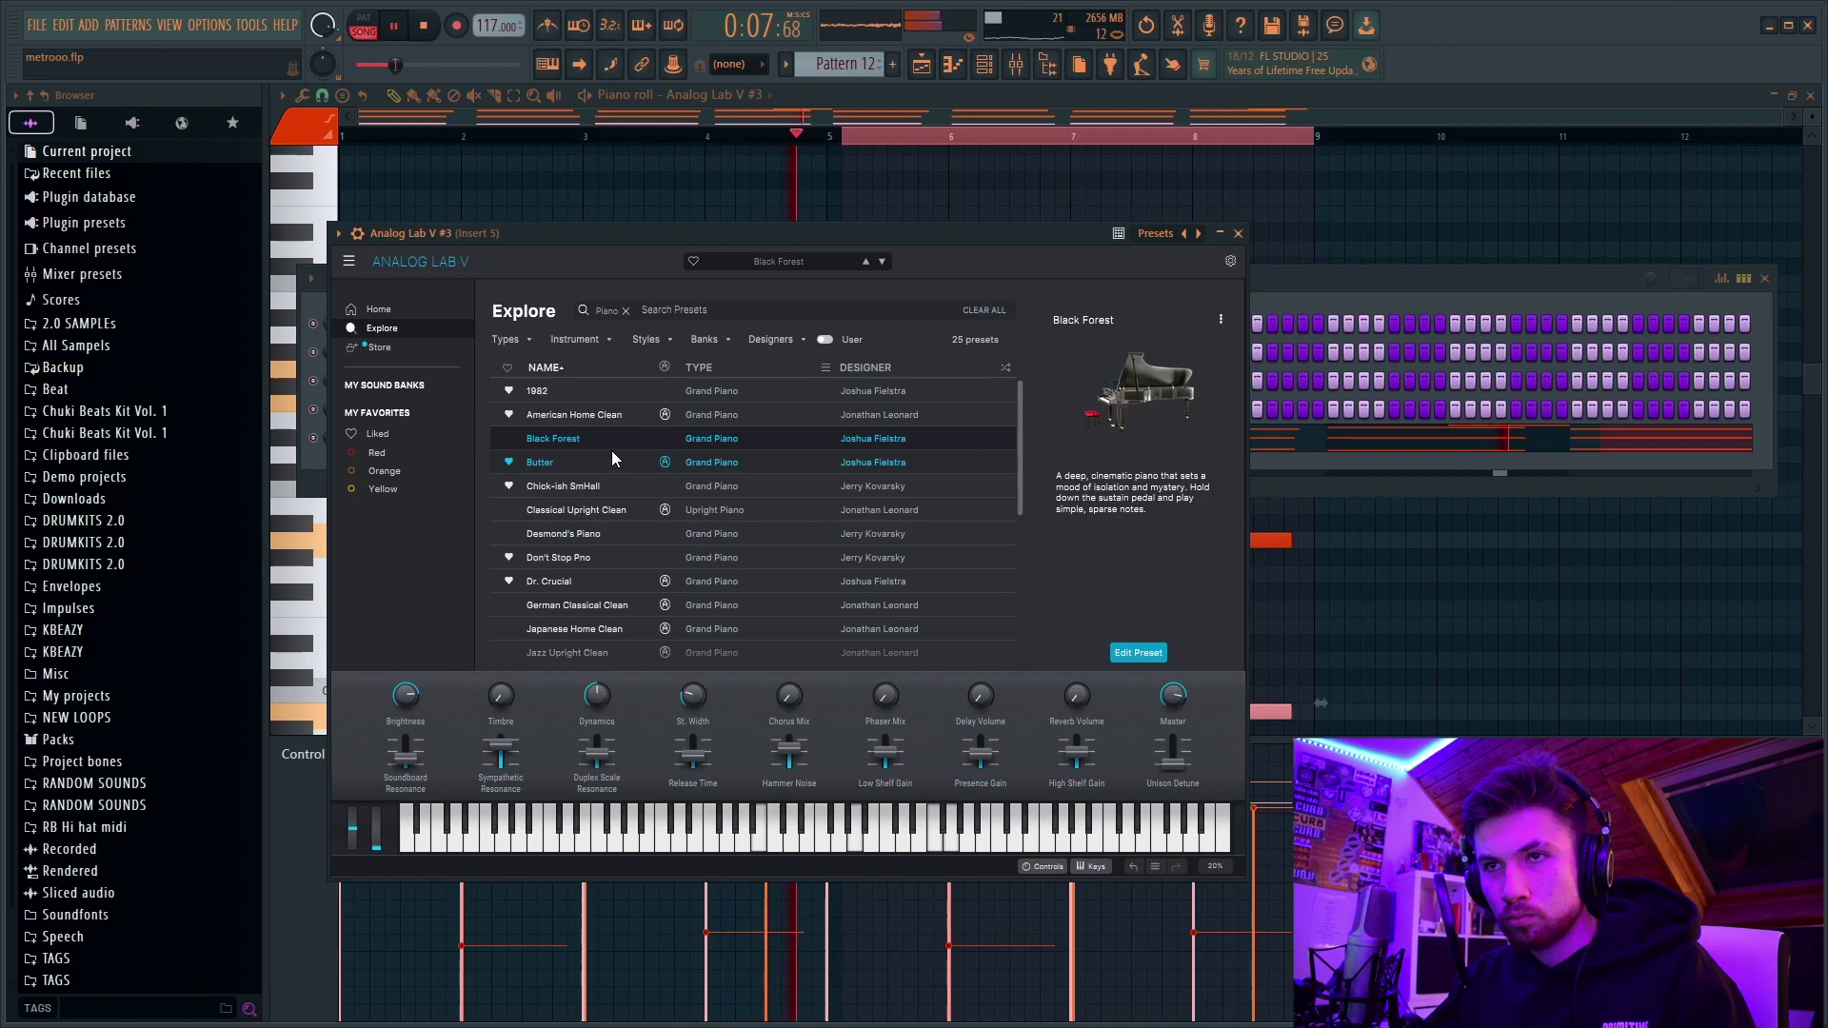
left_click(1239, 233)
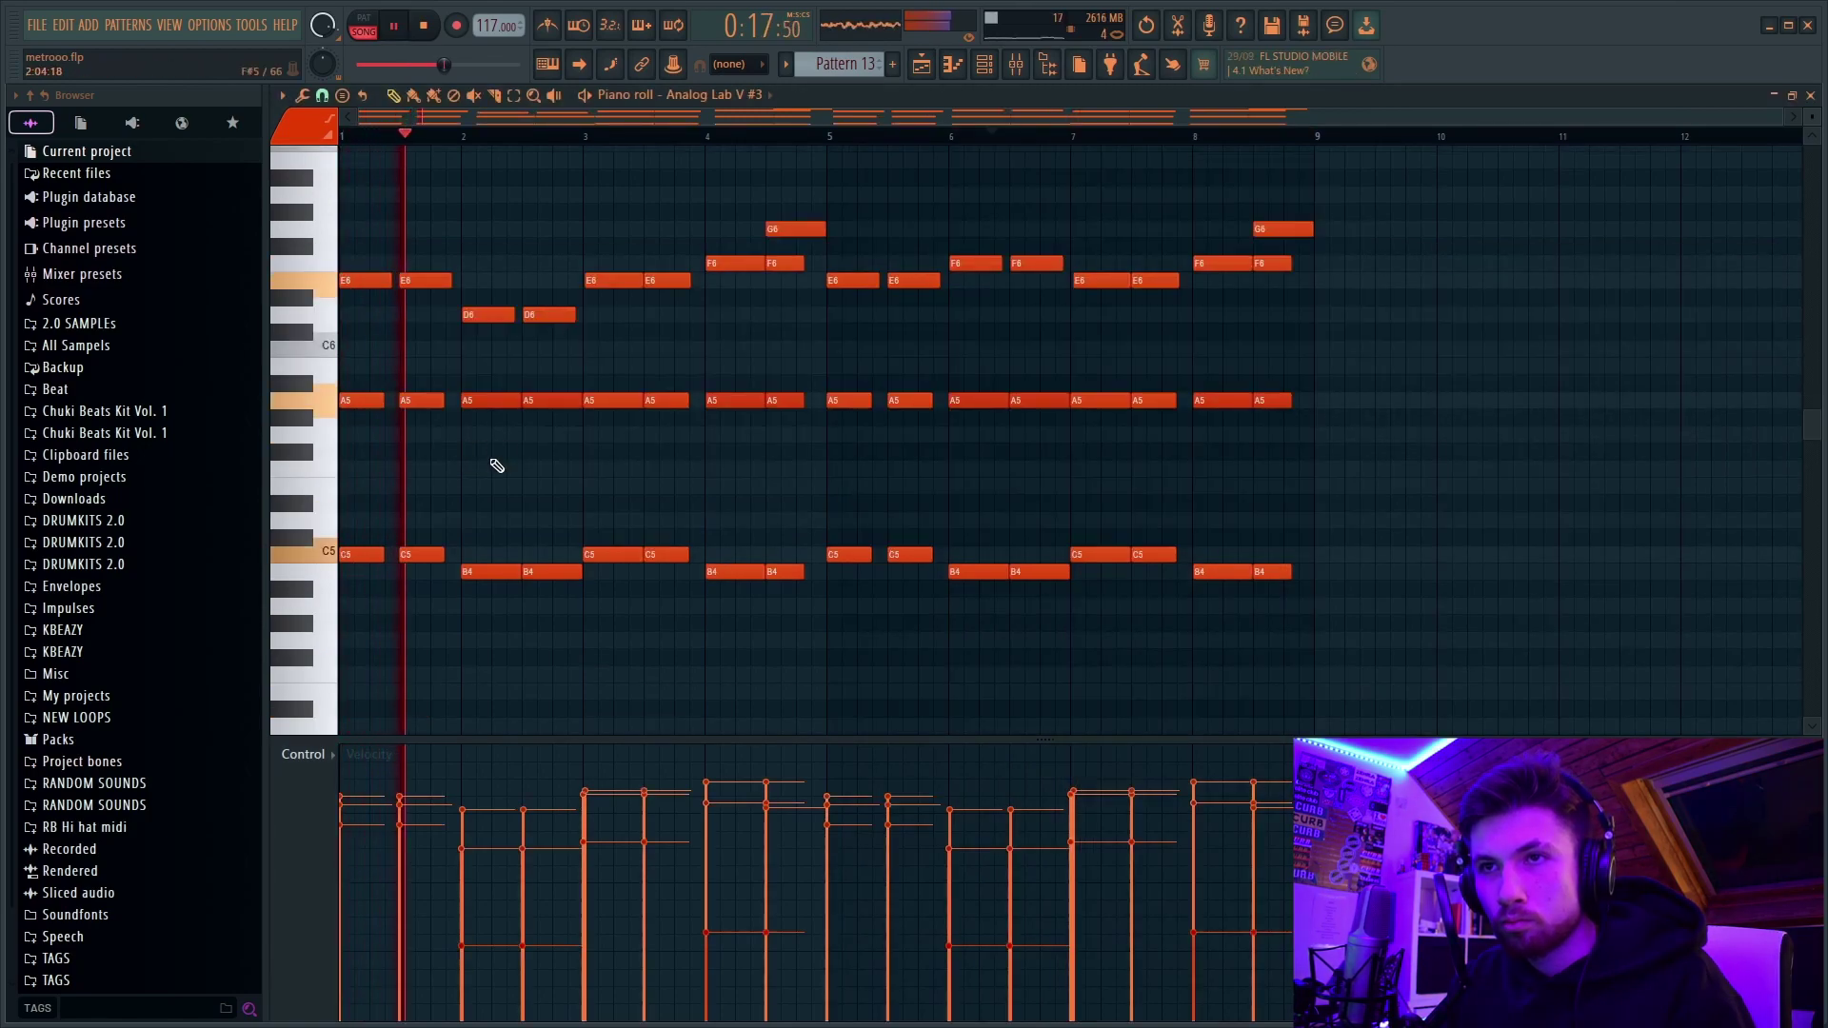
Step: Move upper chord notes in bars 3 and 4 of the Analog Lab V #3 pattern to different pitches
left_click_drag(642, 284, 654, 339)
left_click_drag(802, 322, 784, 276)
left_click(747, 286)
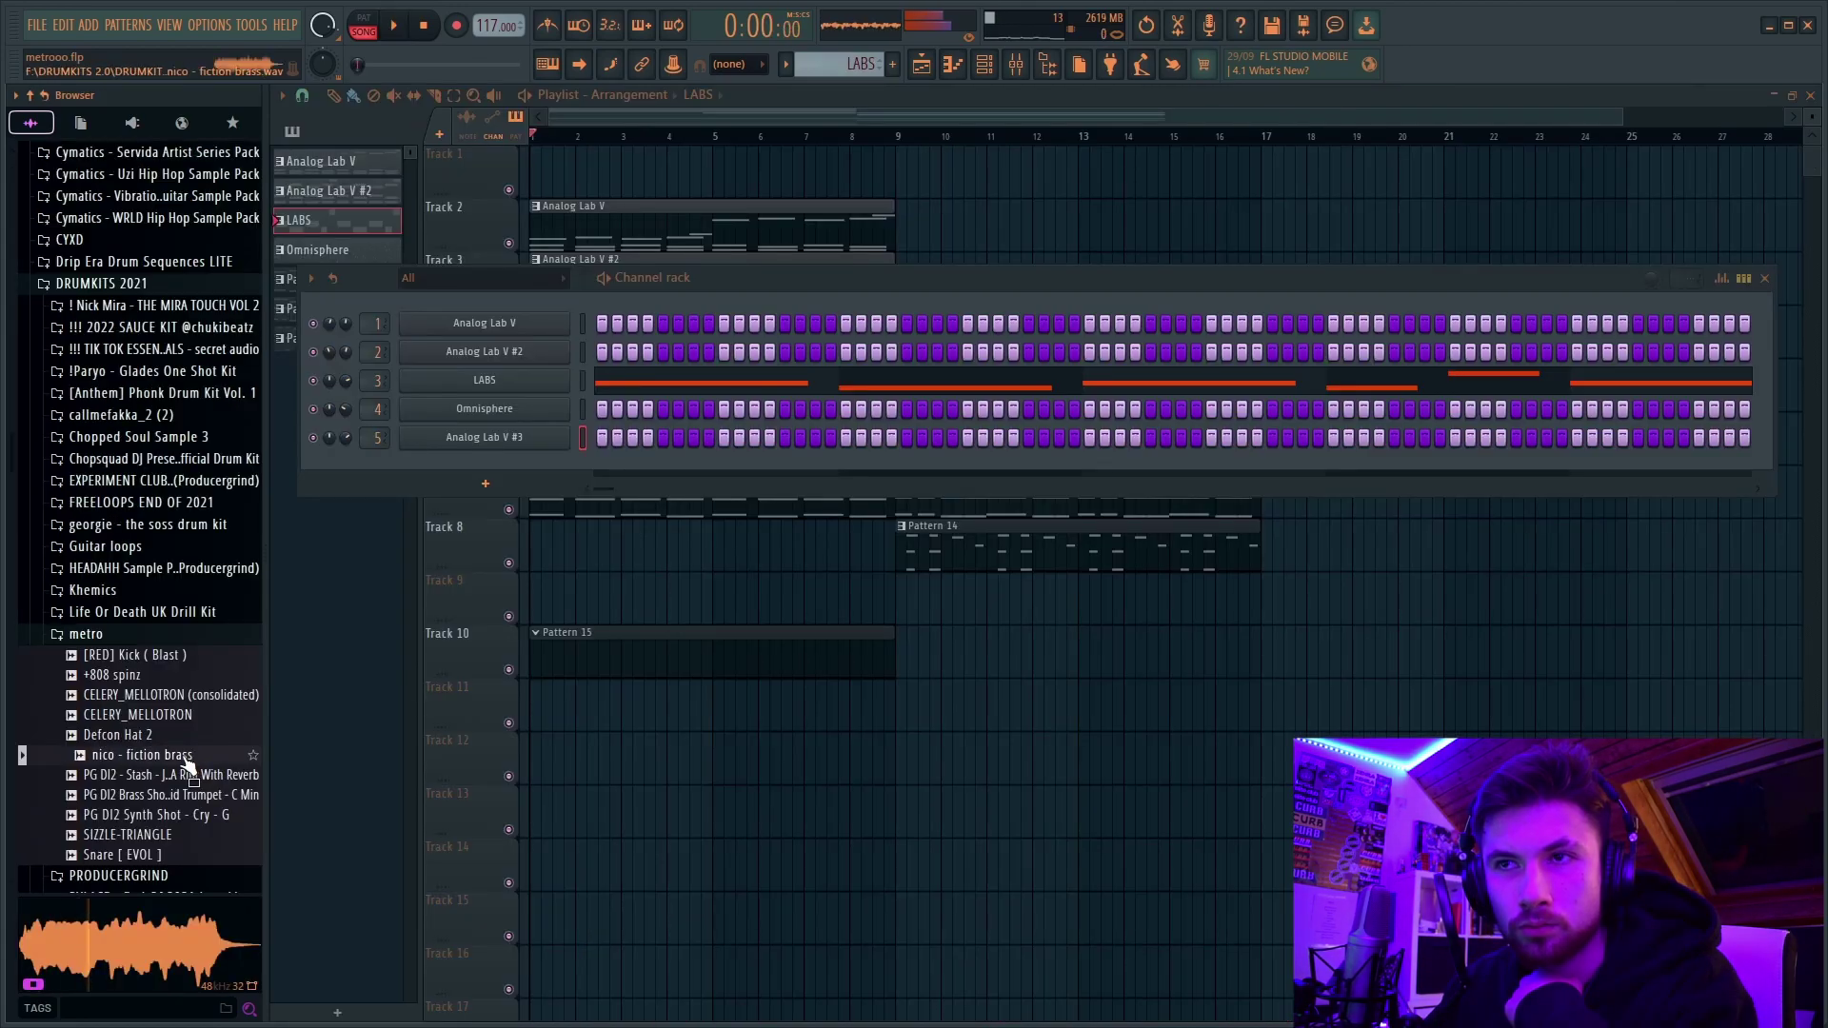
Step: Add the nico - fiction brass sample as a channel and set its ValhallaSupermassive to 58.8% mix and 140 Hz low EQ
left_click_drag(473, 409, 485, 482)
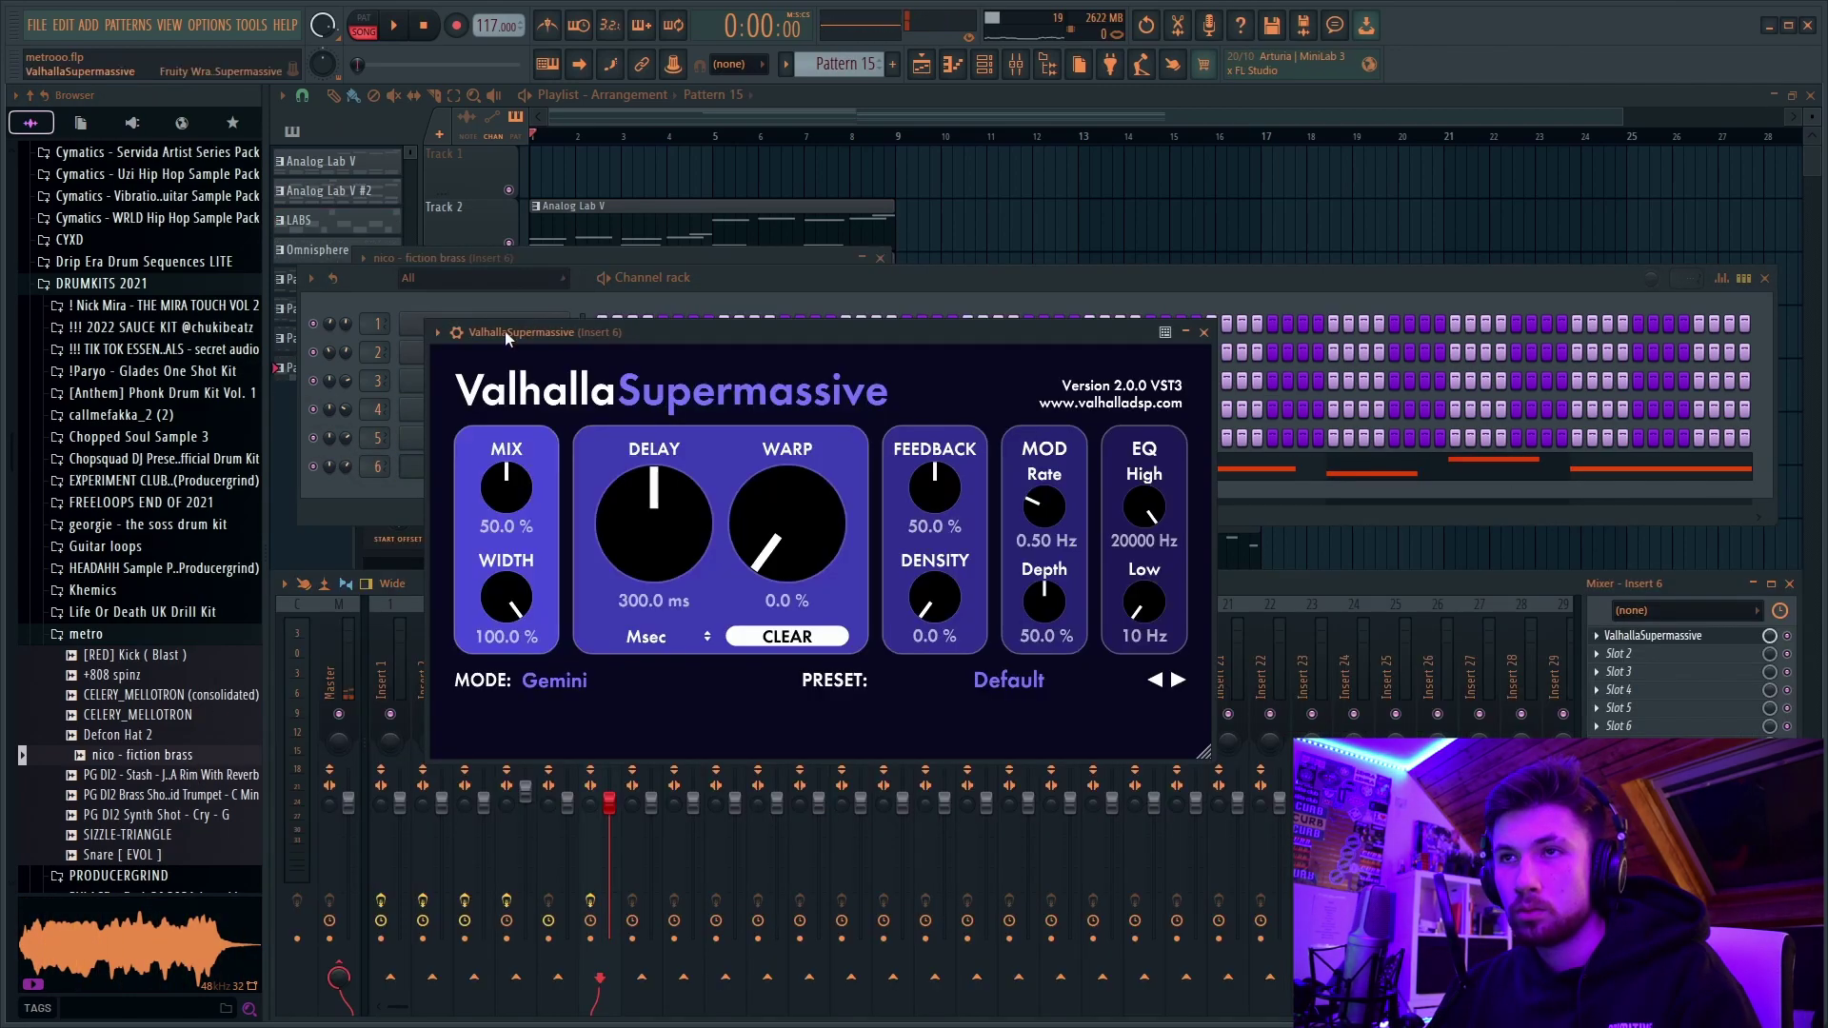
key("space")
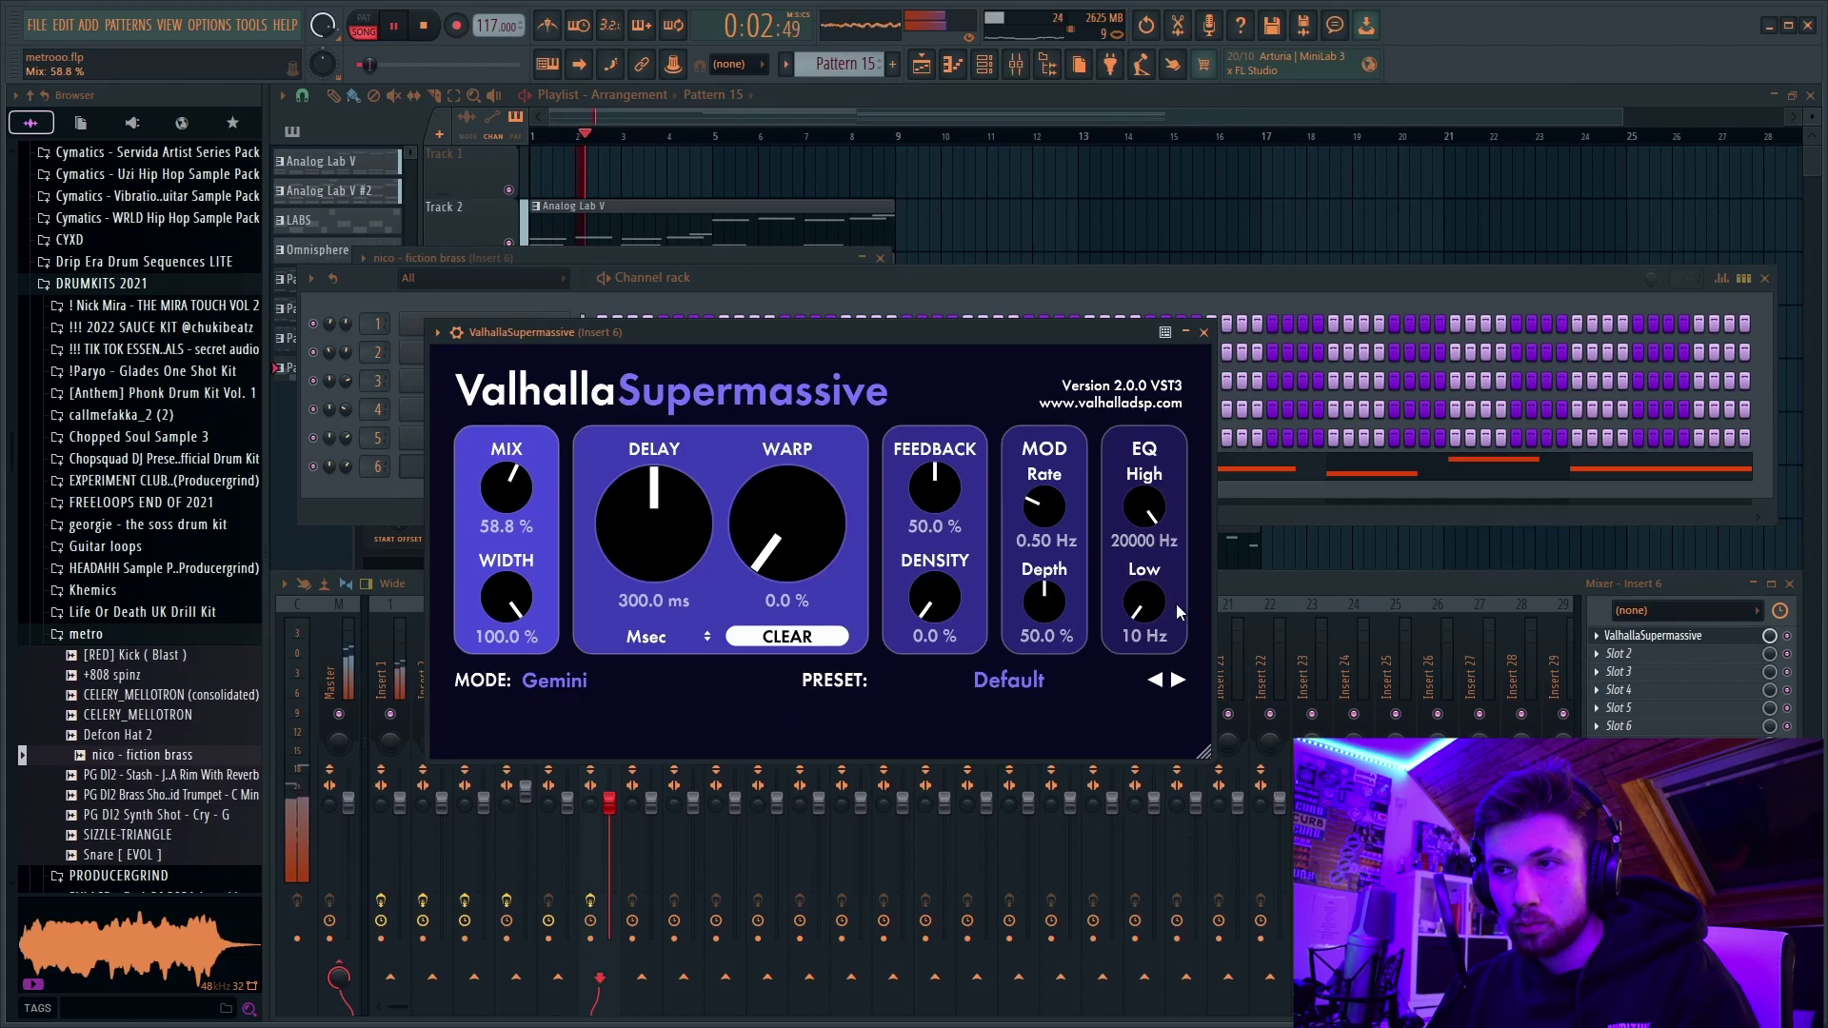
left_click(1274, 498)
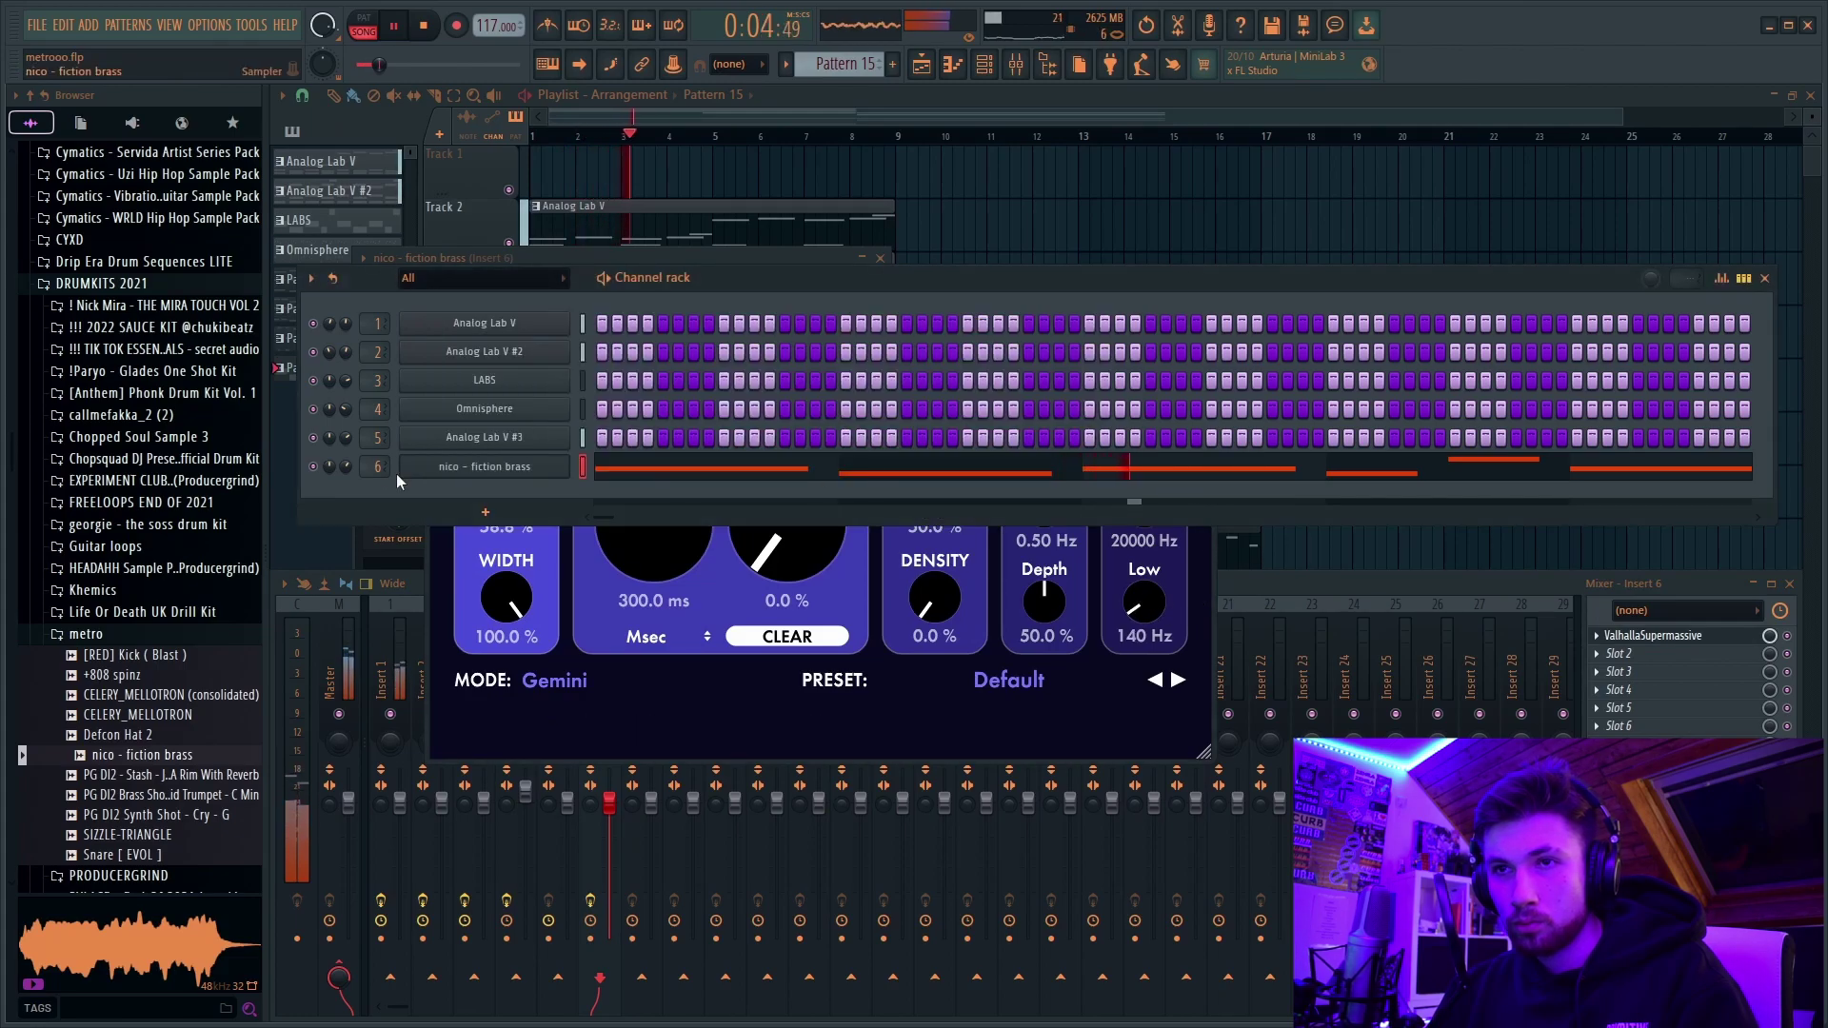
Step: Transpose all the nico - fiction brass notes down one octave and lower their velocity
left_click(651, 468)
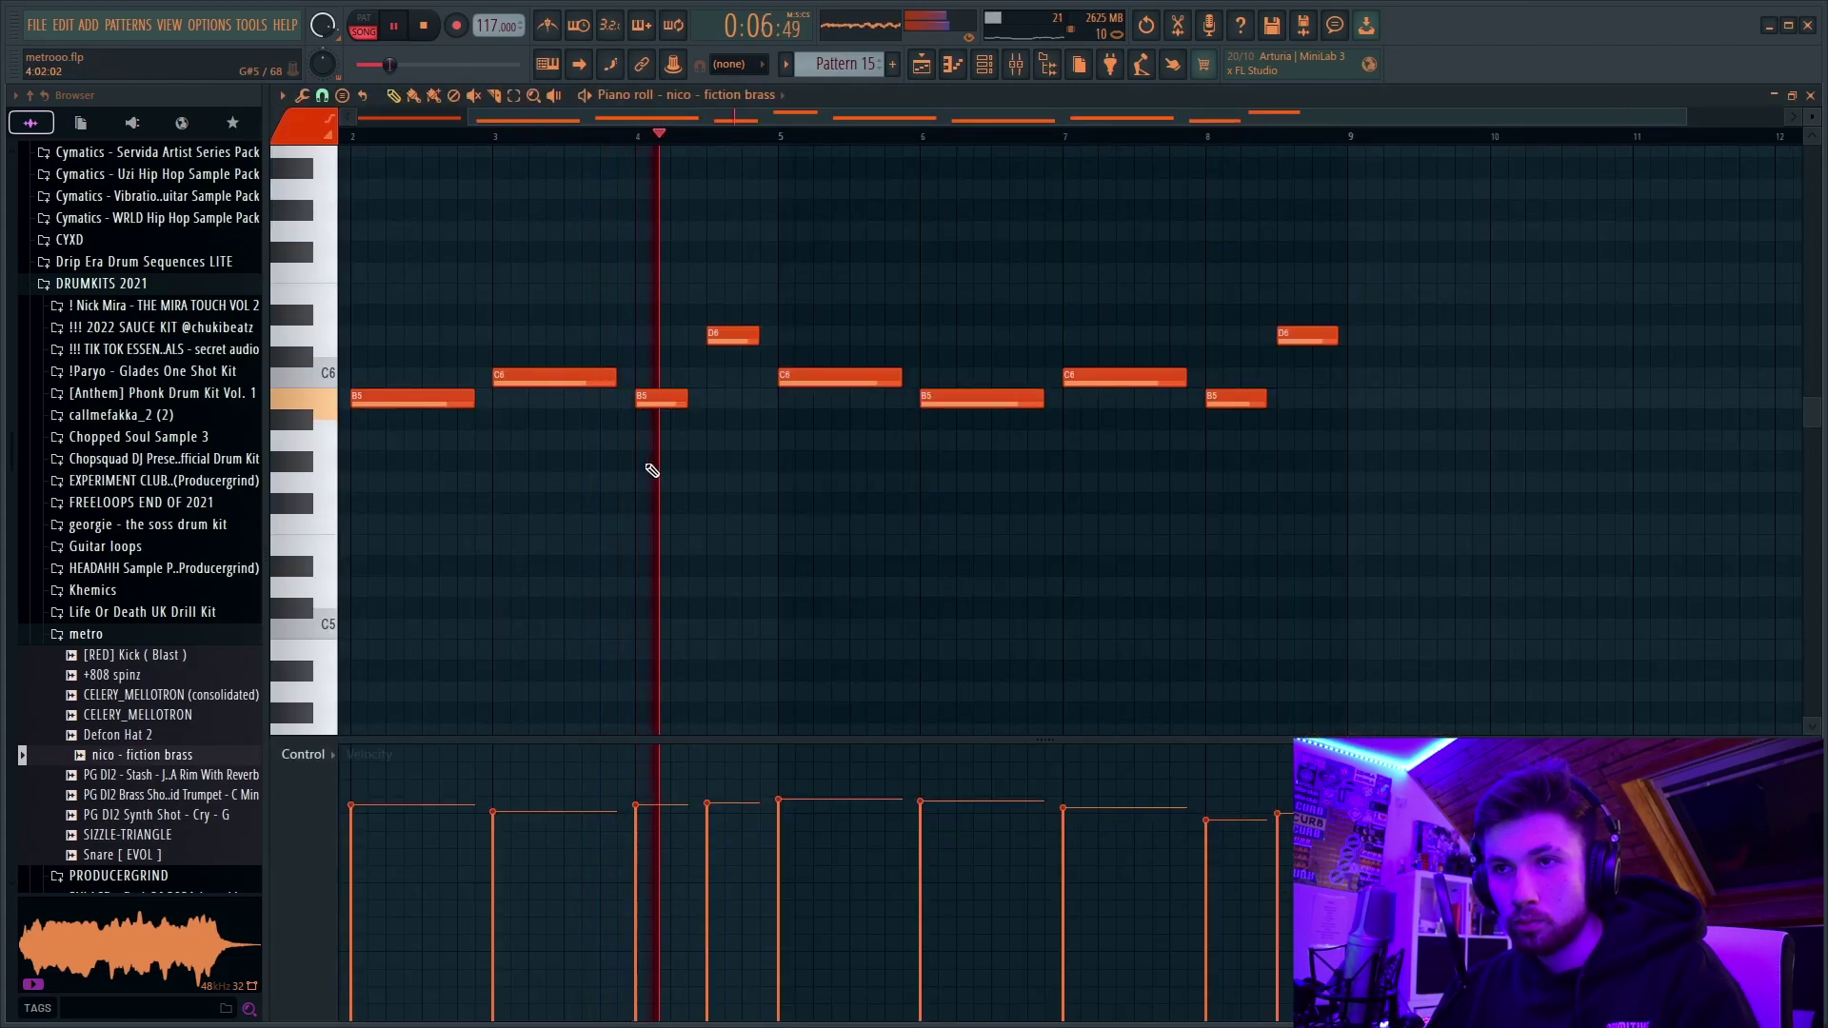
key("ctrl+a")
key("ctrl+Down")
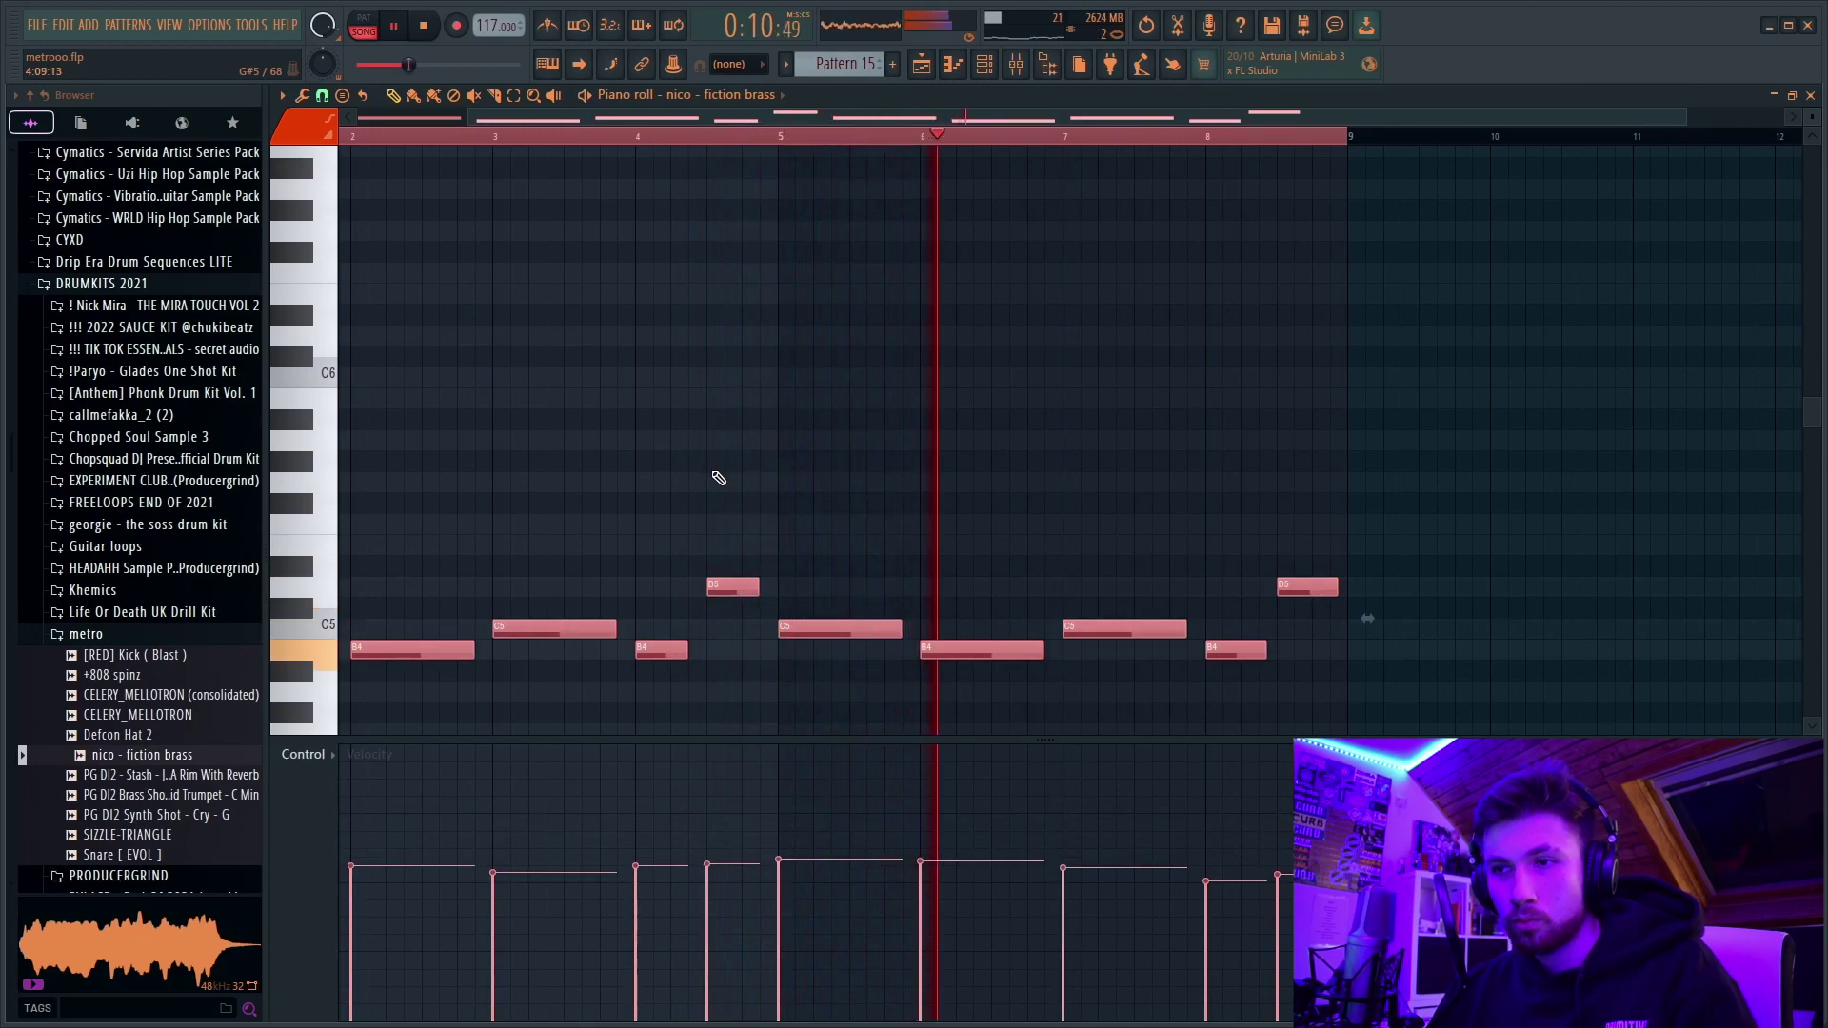
scroll(709, 478, "down", 1)
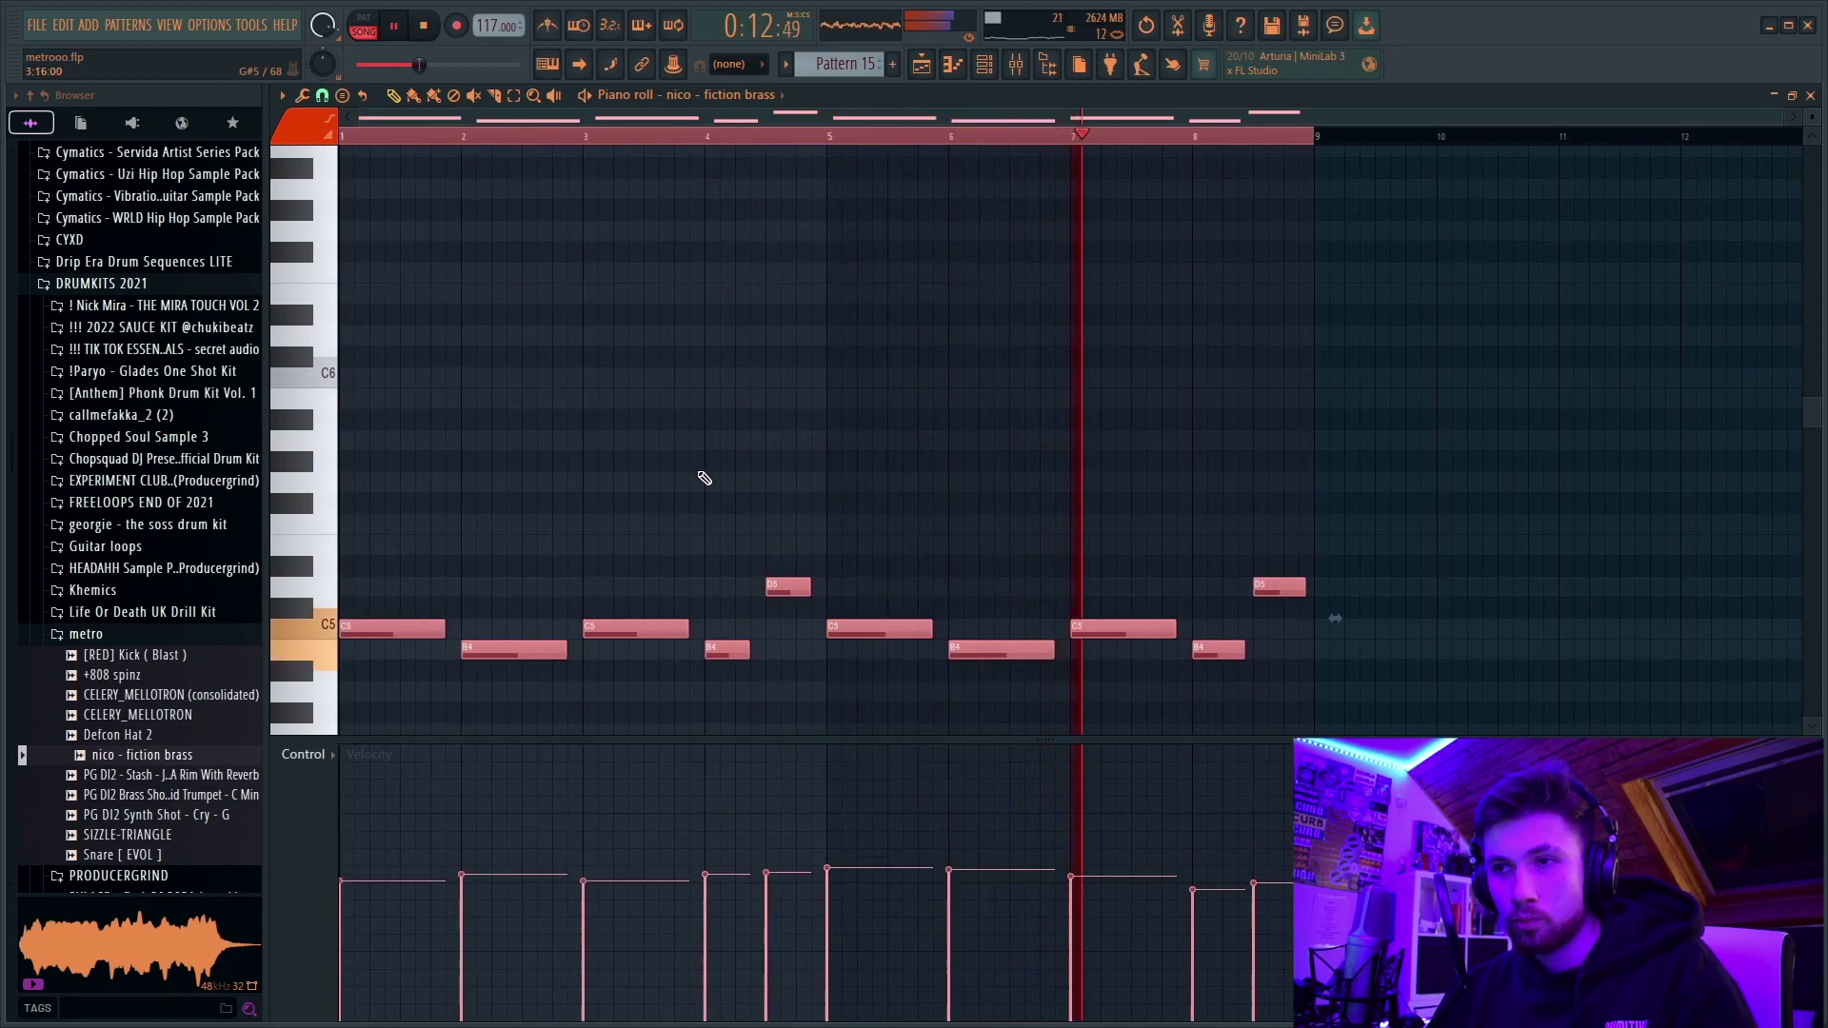
key("ctrl+d")
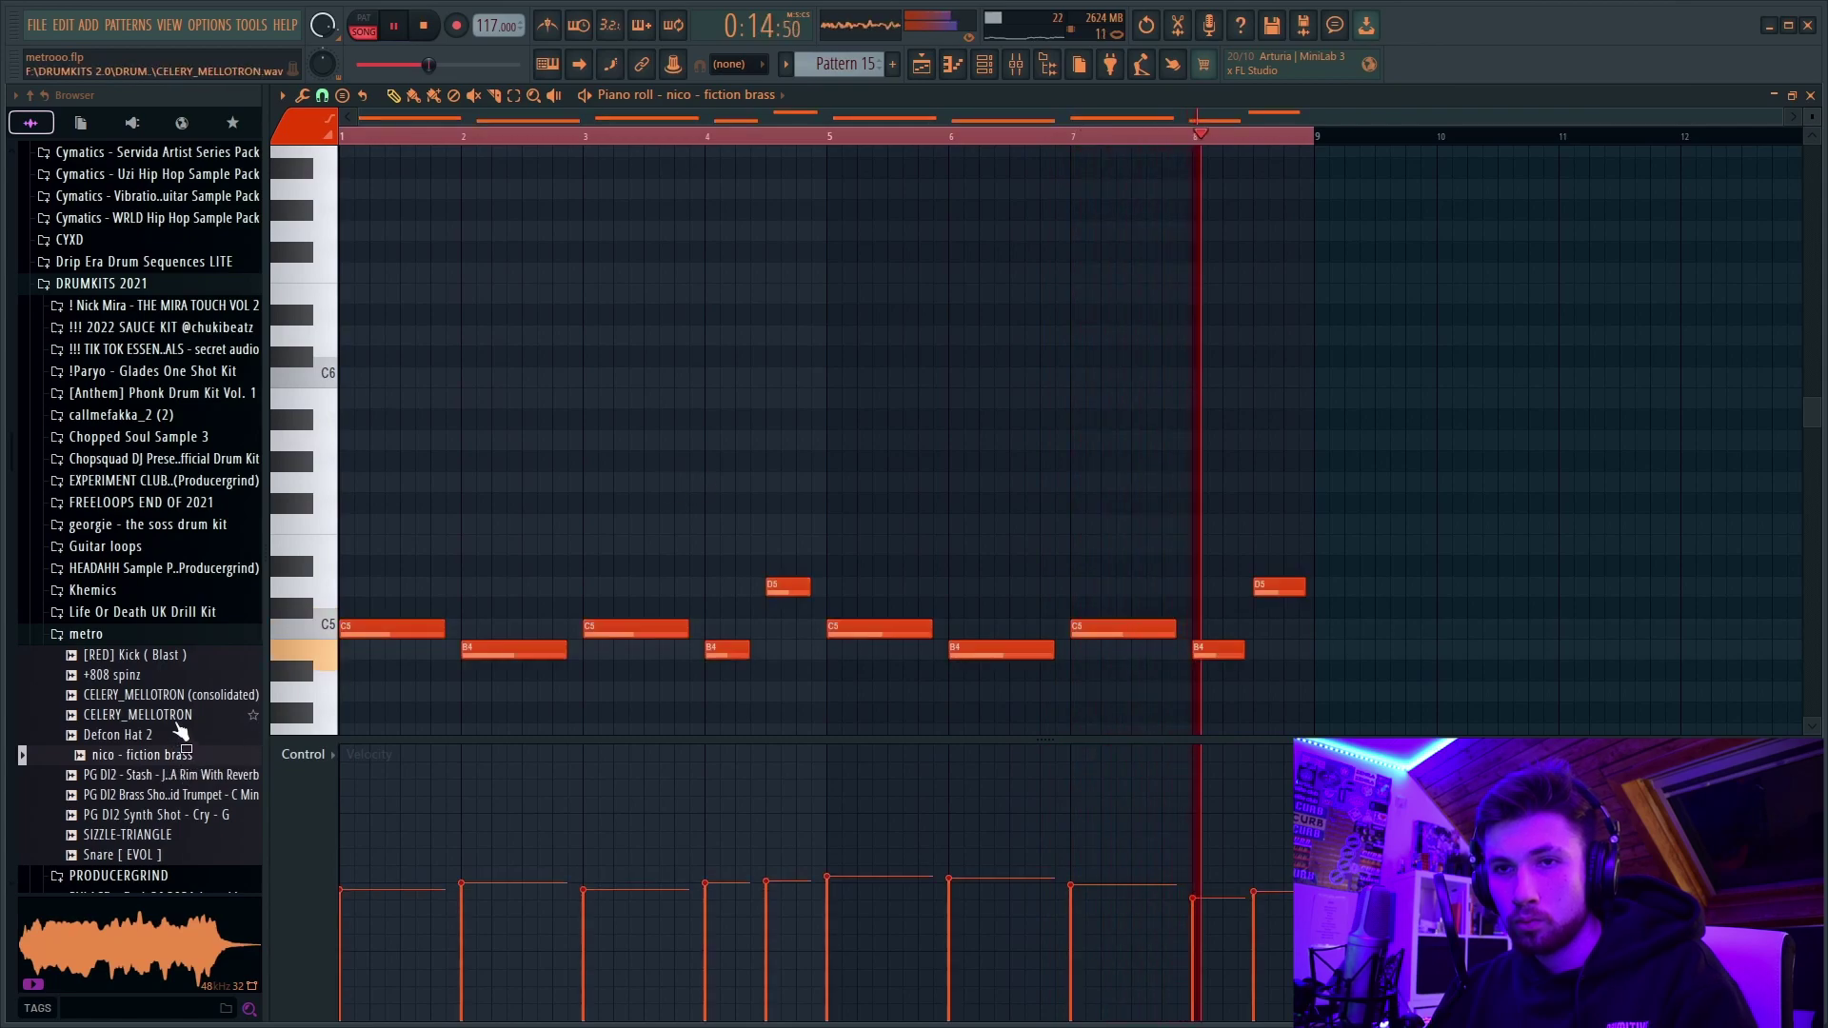
Step: Stop playback and browse the drum kit folders for another one-shot sample
key("space")
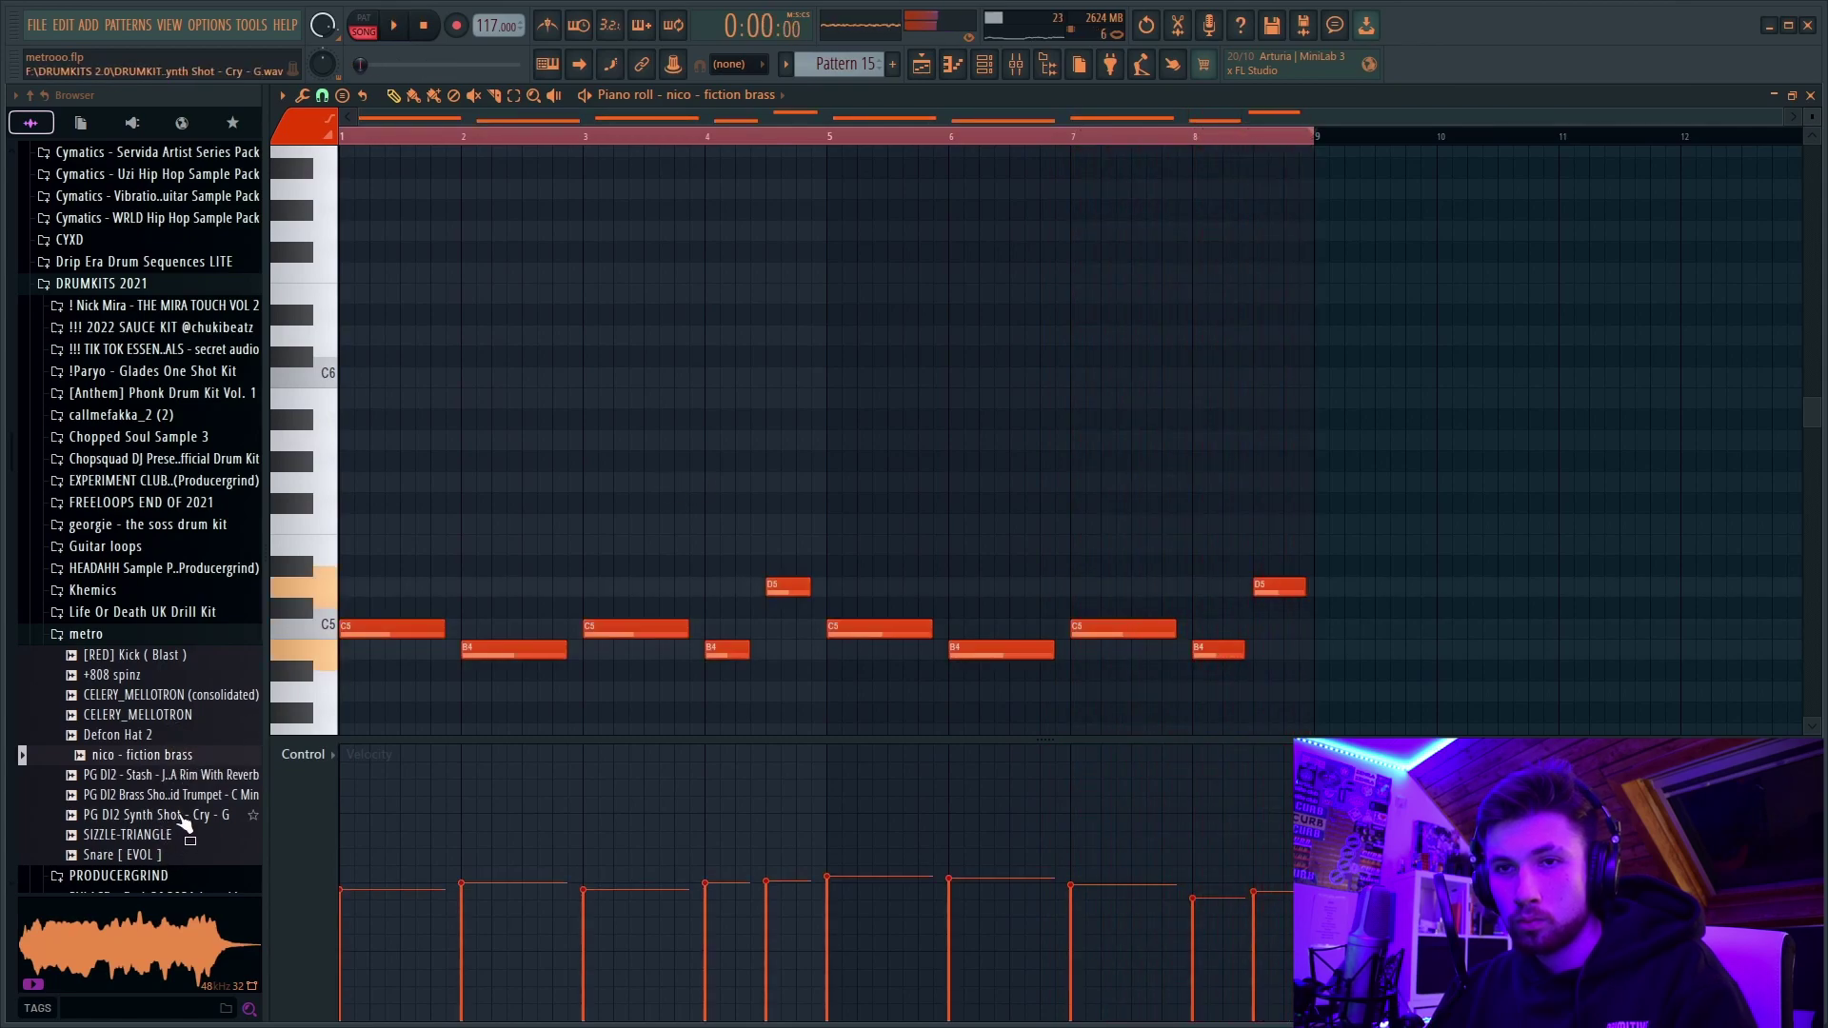
scroll(184, 825, "down", 5)
left_click(134, 526)
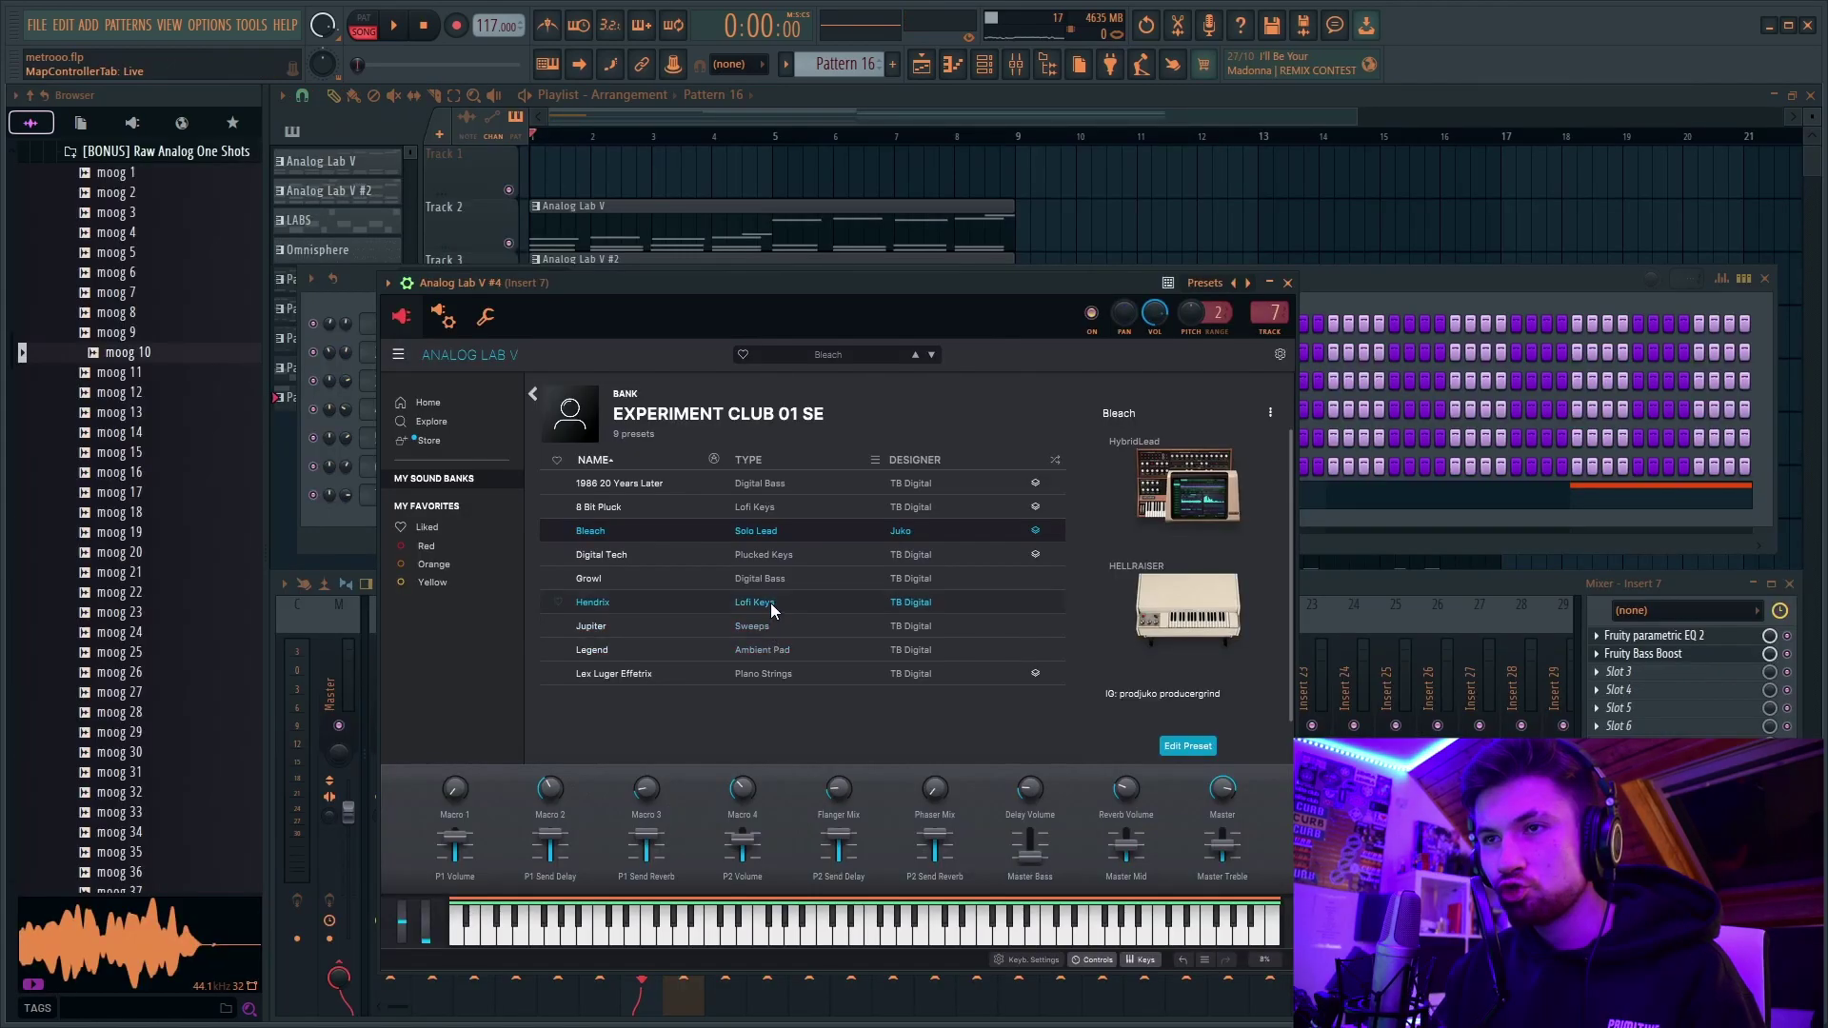
Step: Load the Growl preset from the EXPERIMENT CLUB 01 SE bank in Analog Lab V #4
left_click(769, 578)
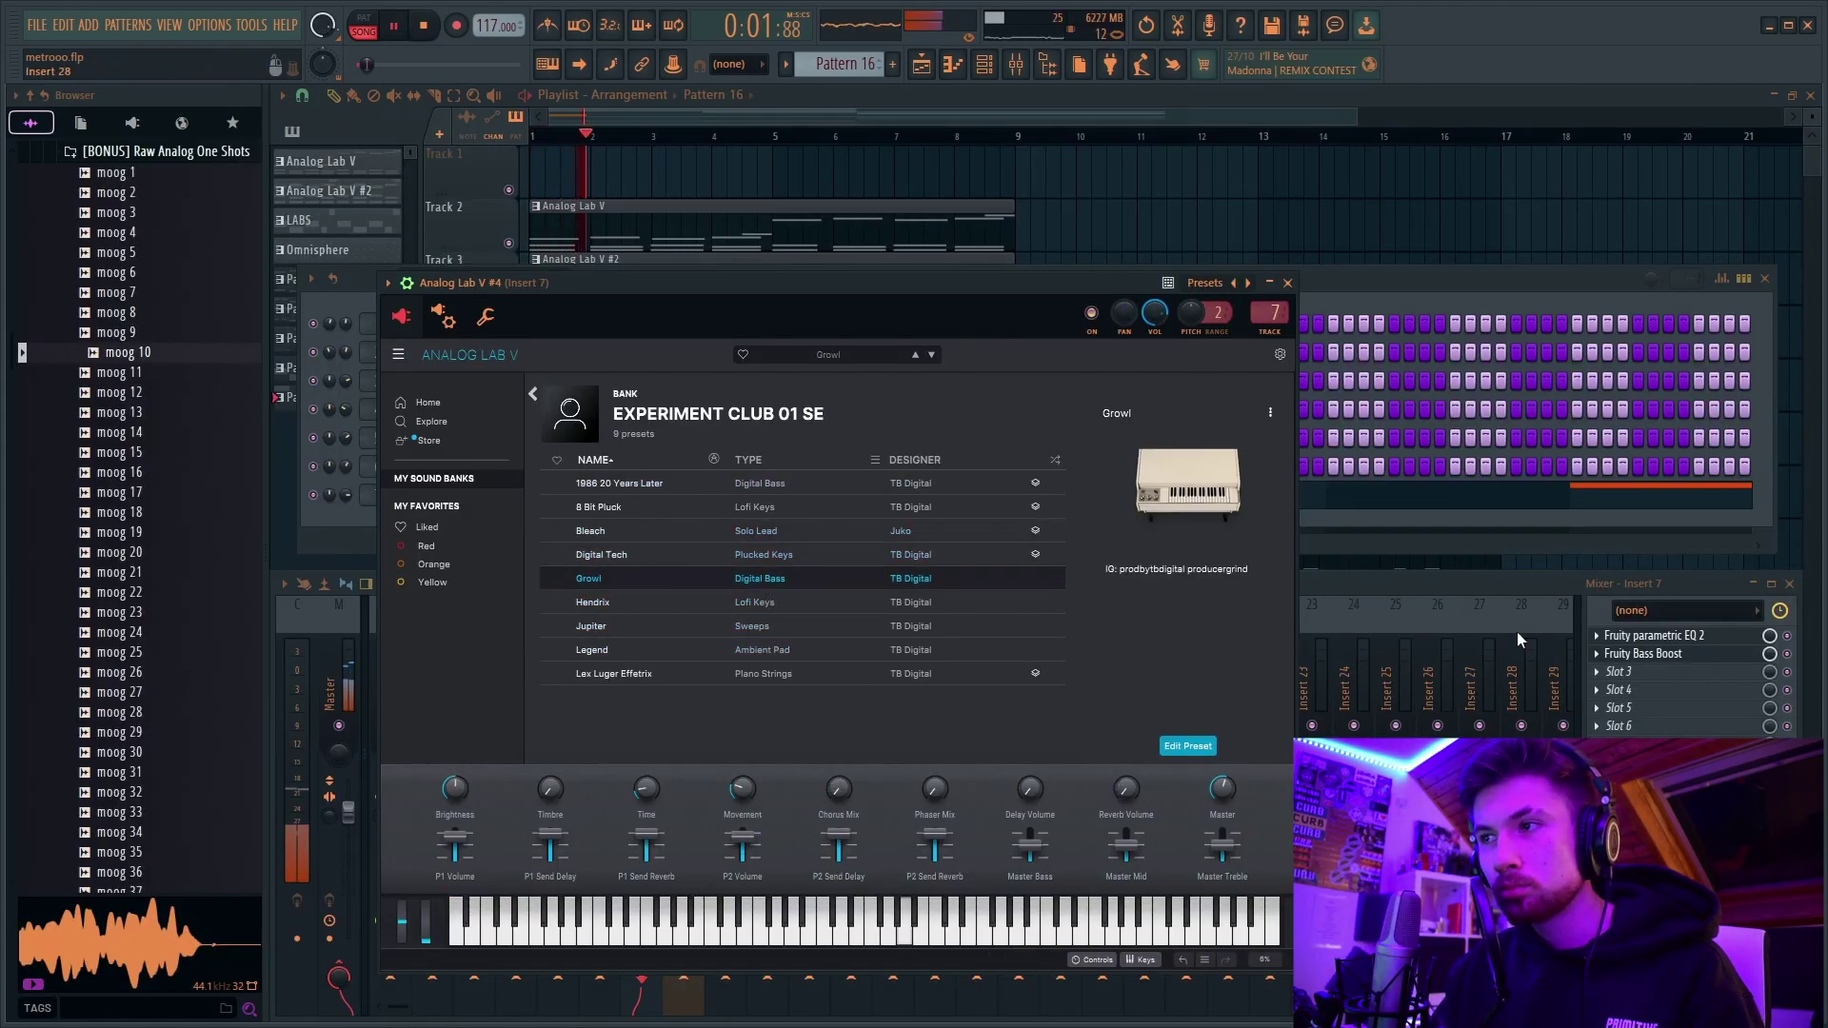
Step: Adjust the moog 10 mixer fader and raise Insert 7 to 116% volume, returning to the channel rack
left_click(1426, 585)
left_click_drag(695, 871, 695, 858)
left_click(651, 811)
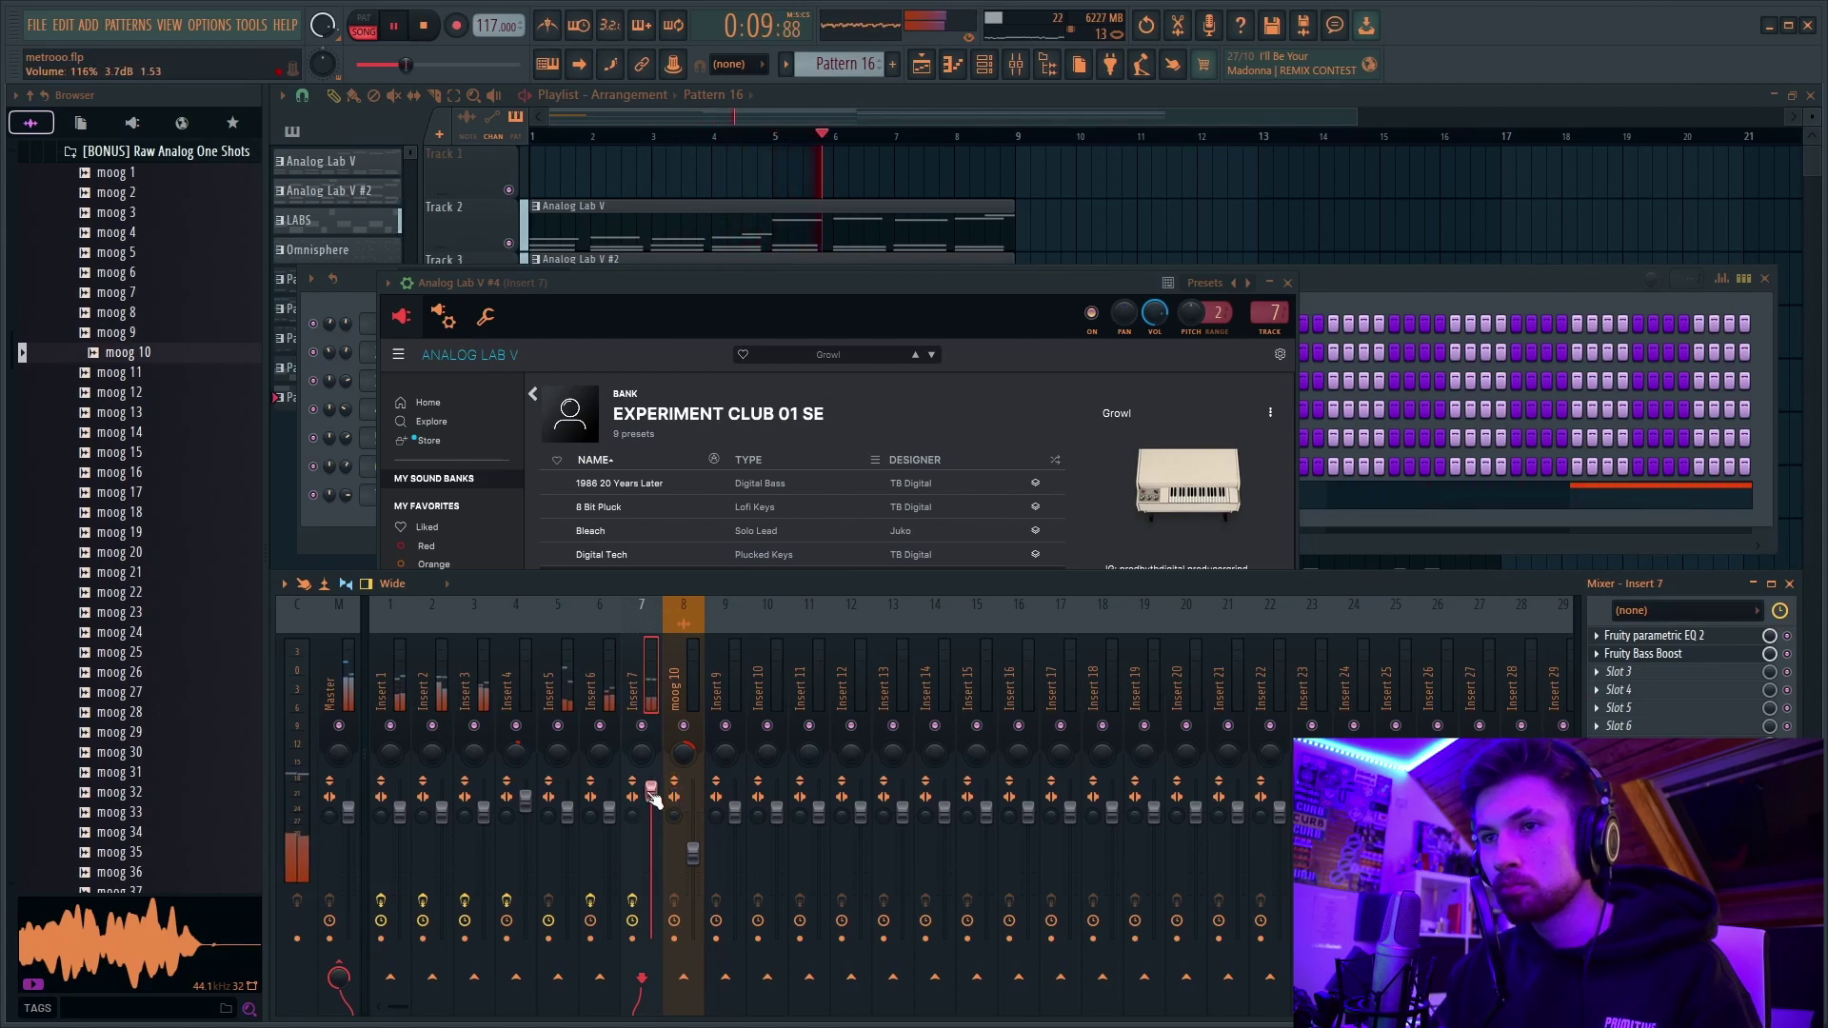
left_click(1346, 282)
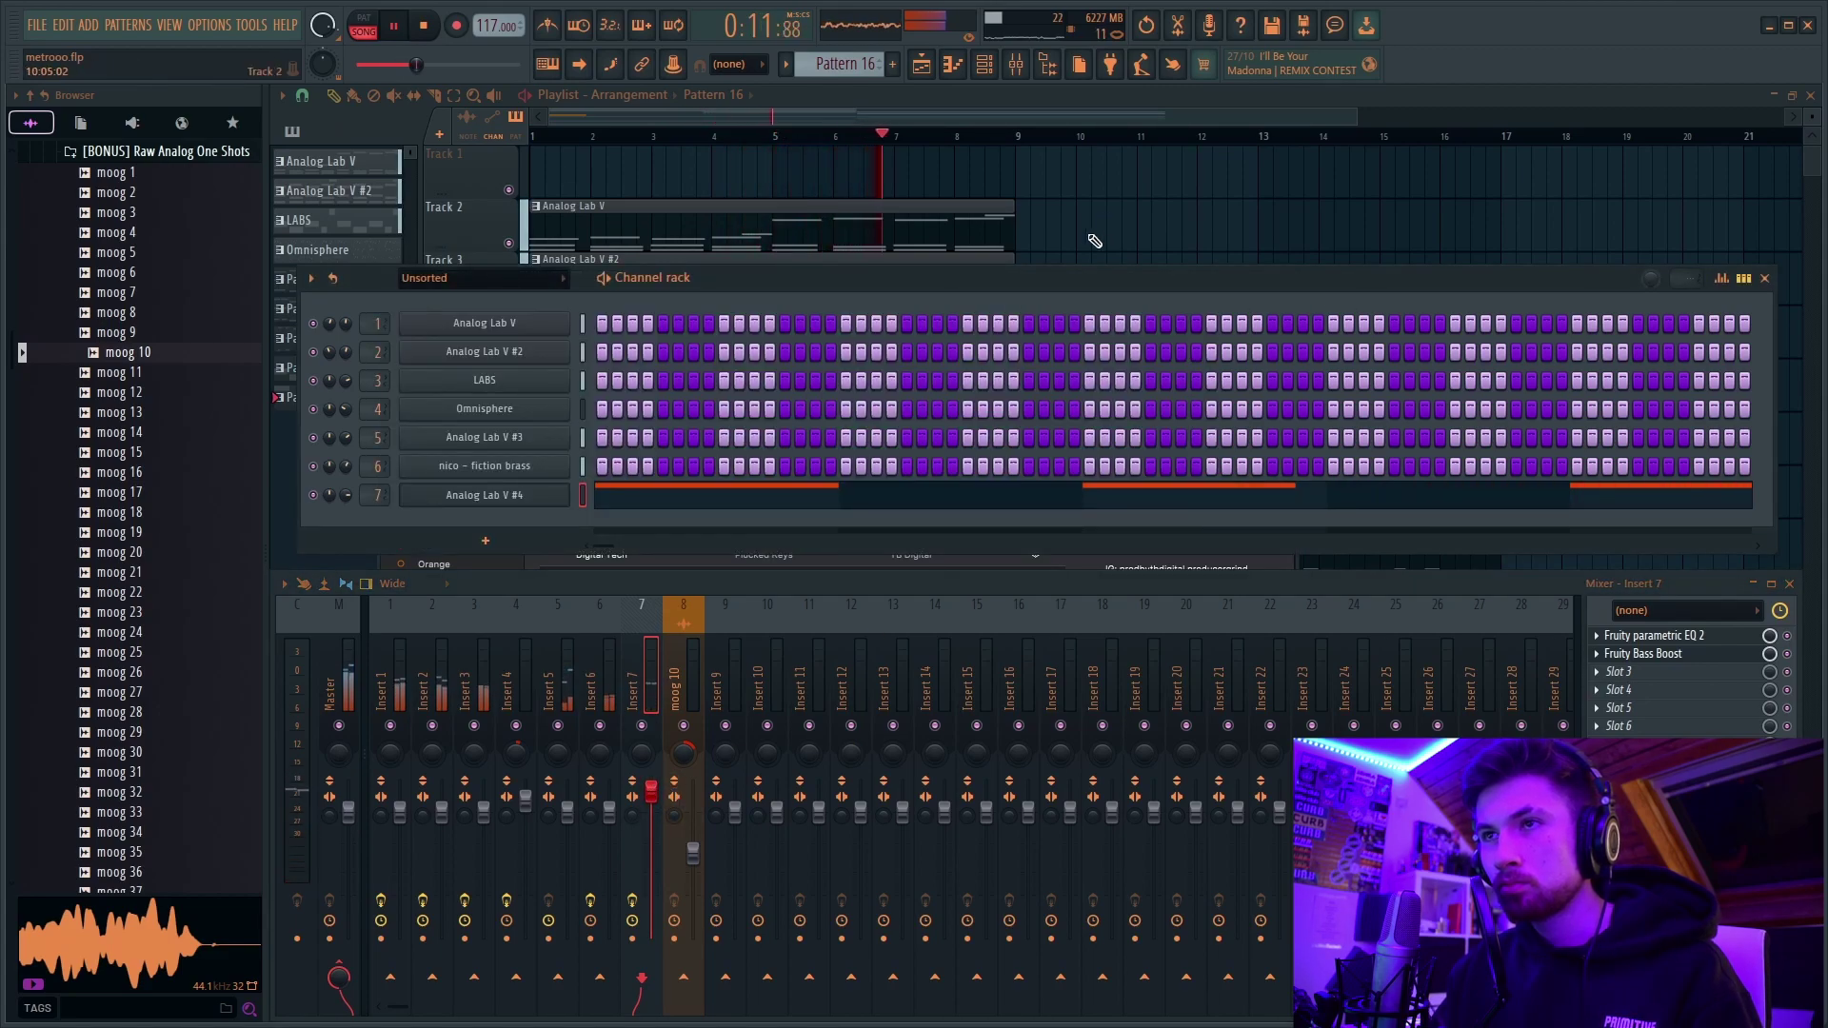
Step: Export the arranged melody as the audio file metrooo sample and place it on Track 1 of Arrangement_2
key("F5")
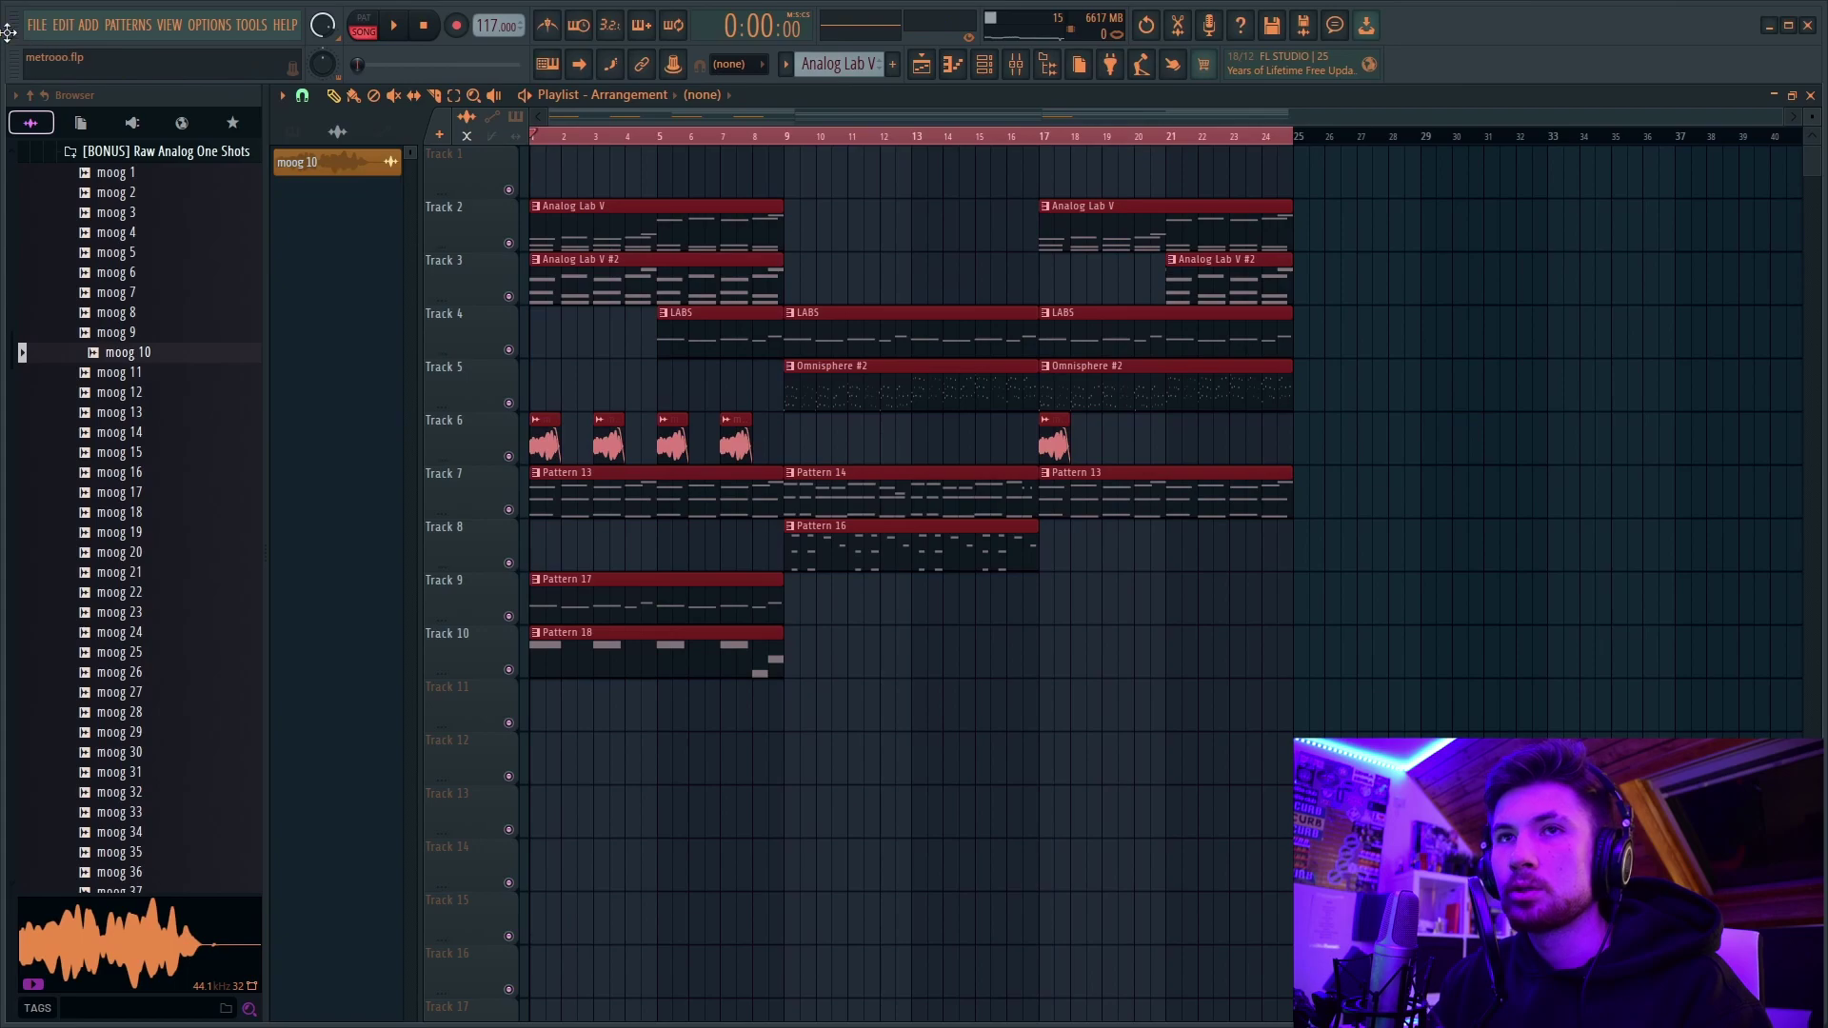
left_click(36, 25)
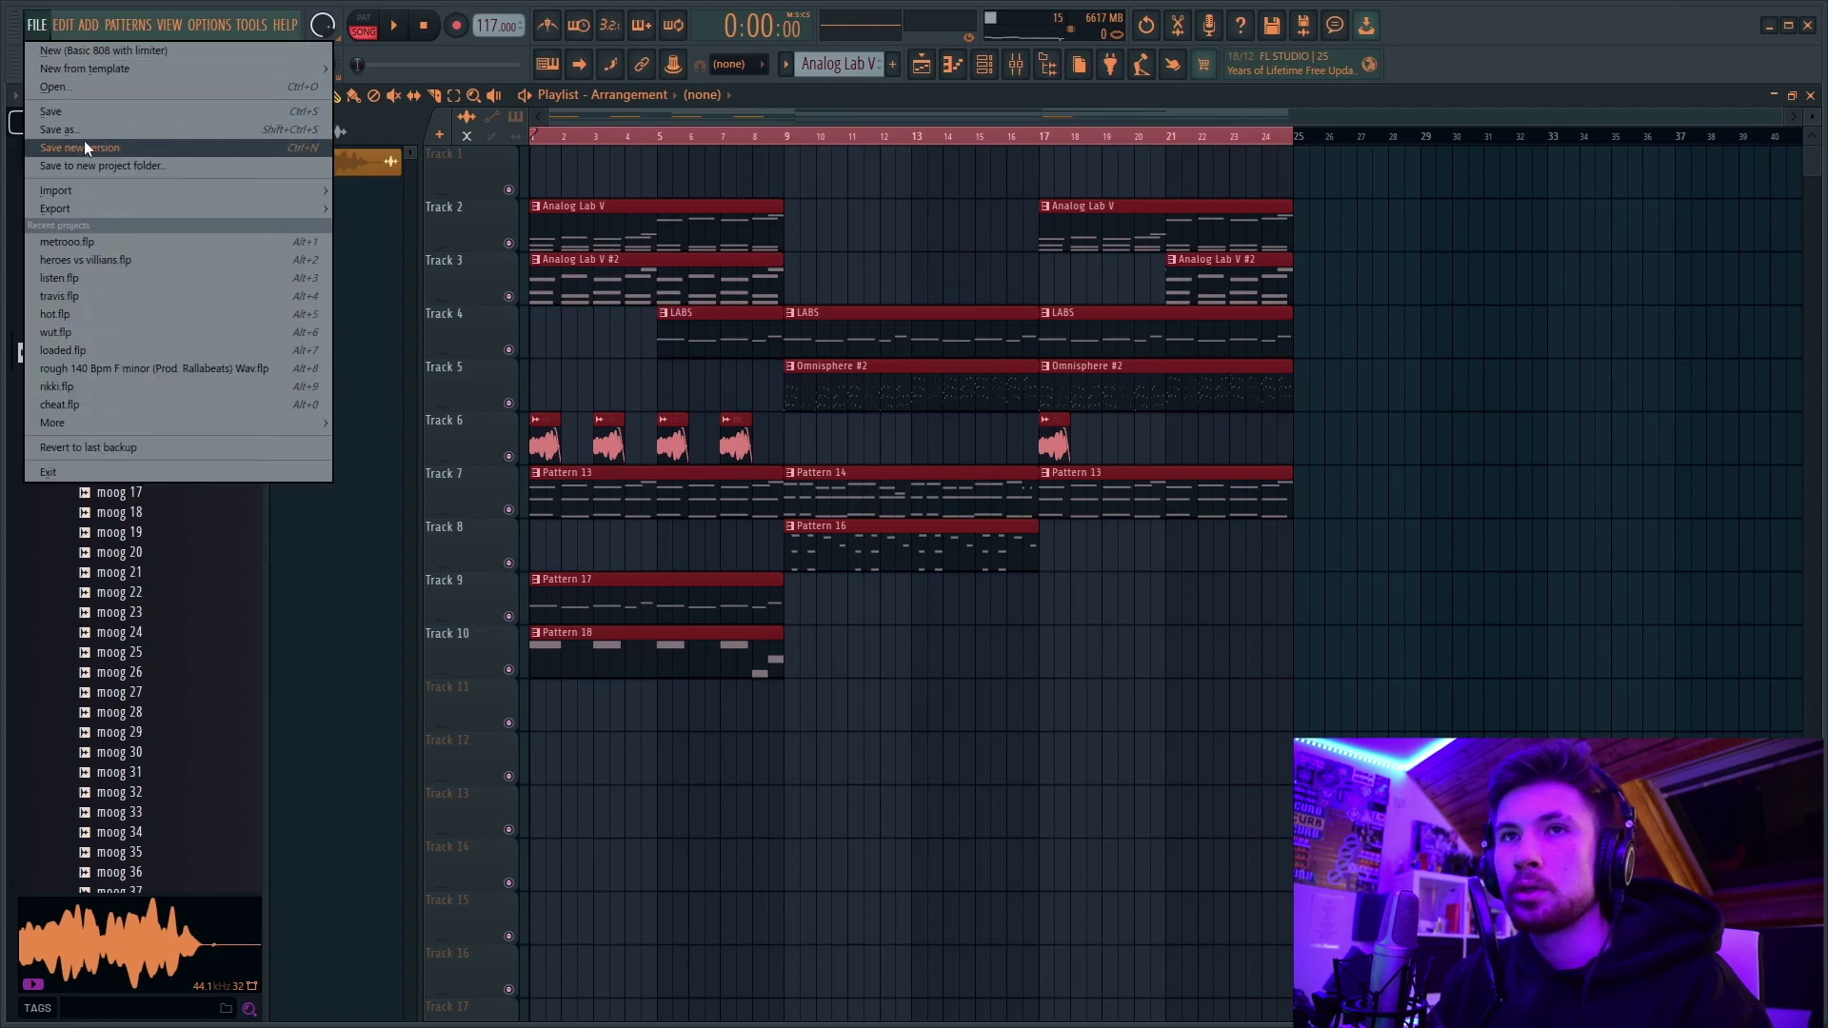
left_click(84, 190)
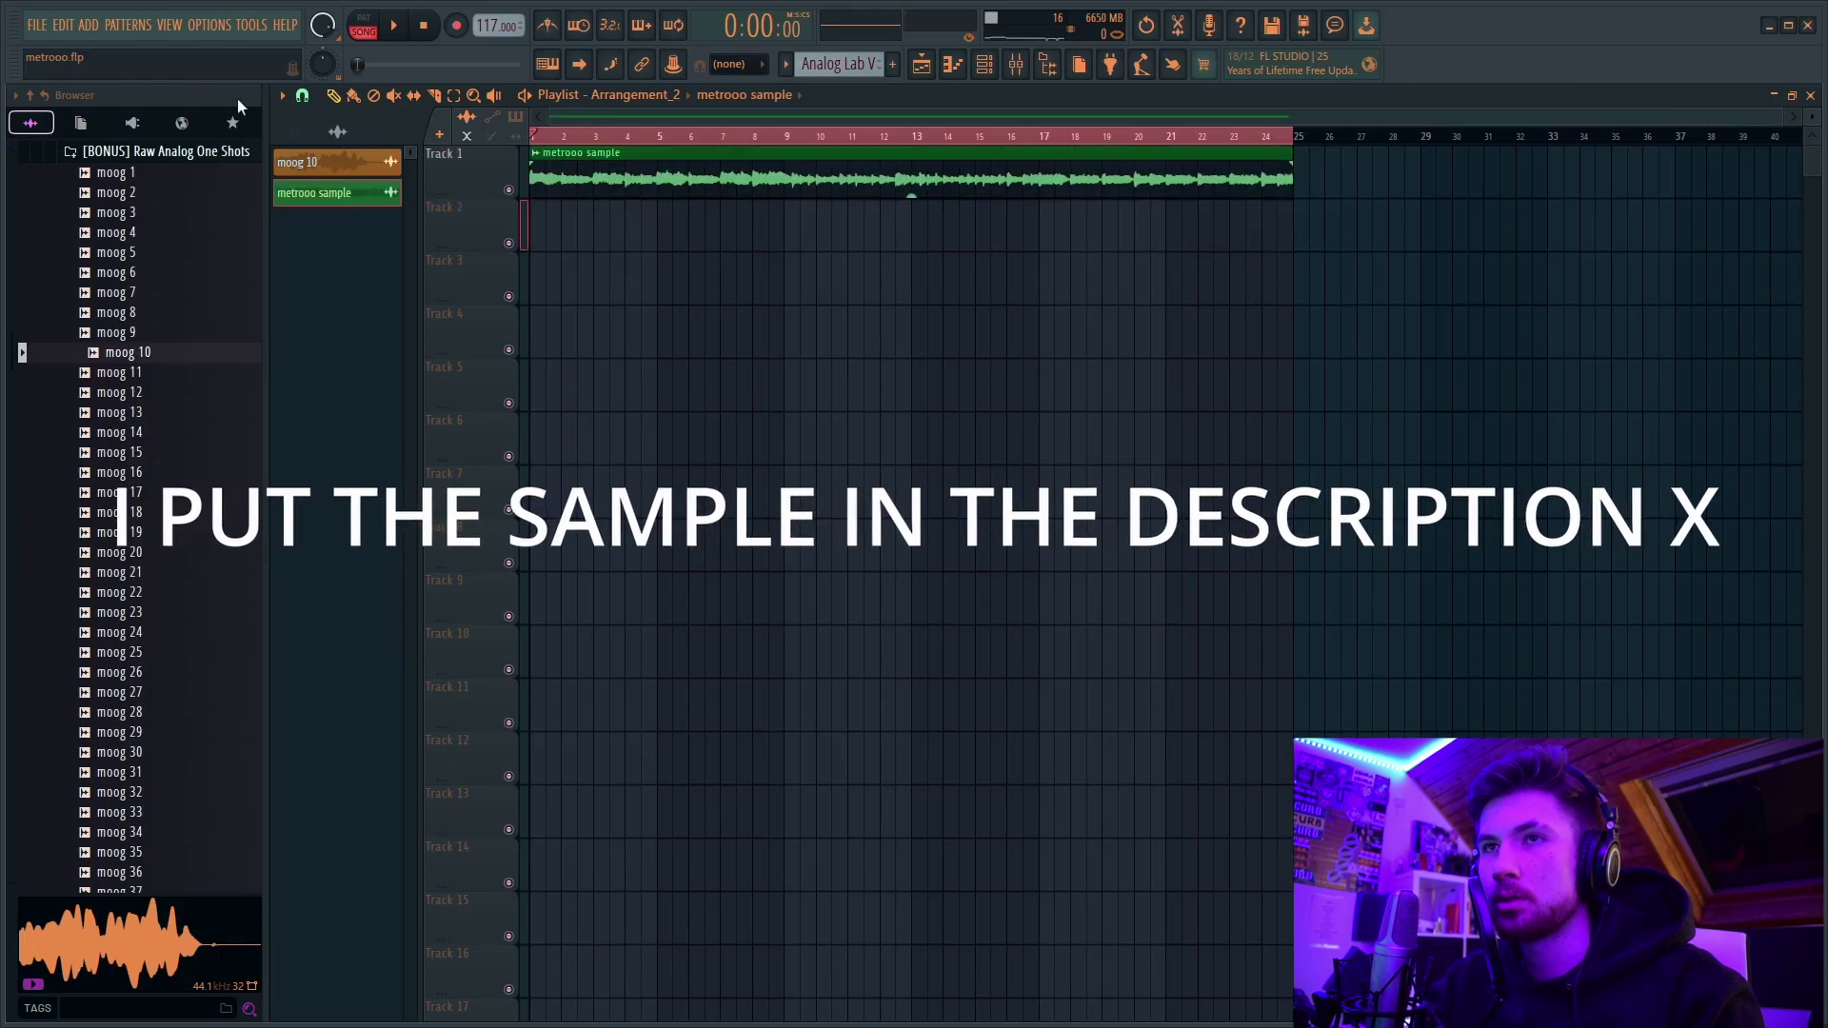
Step: Open the metrooo sample clip in the audio editor and set its sample rate to 5000 Hz
double_click(678, 160)
right_click(555, 595)
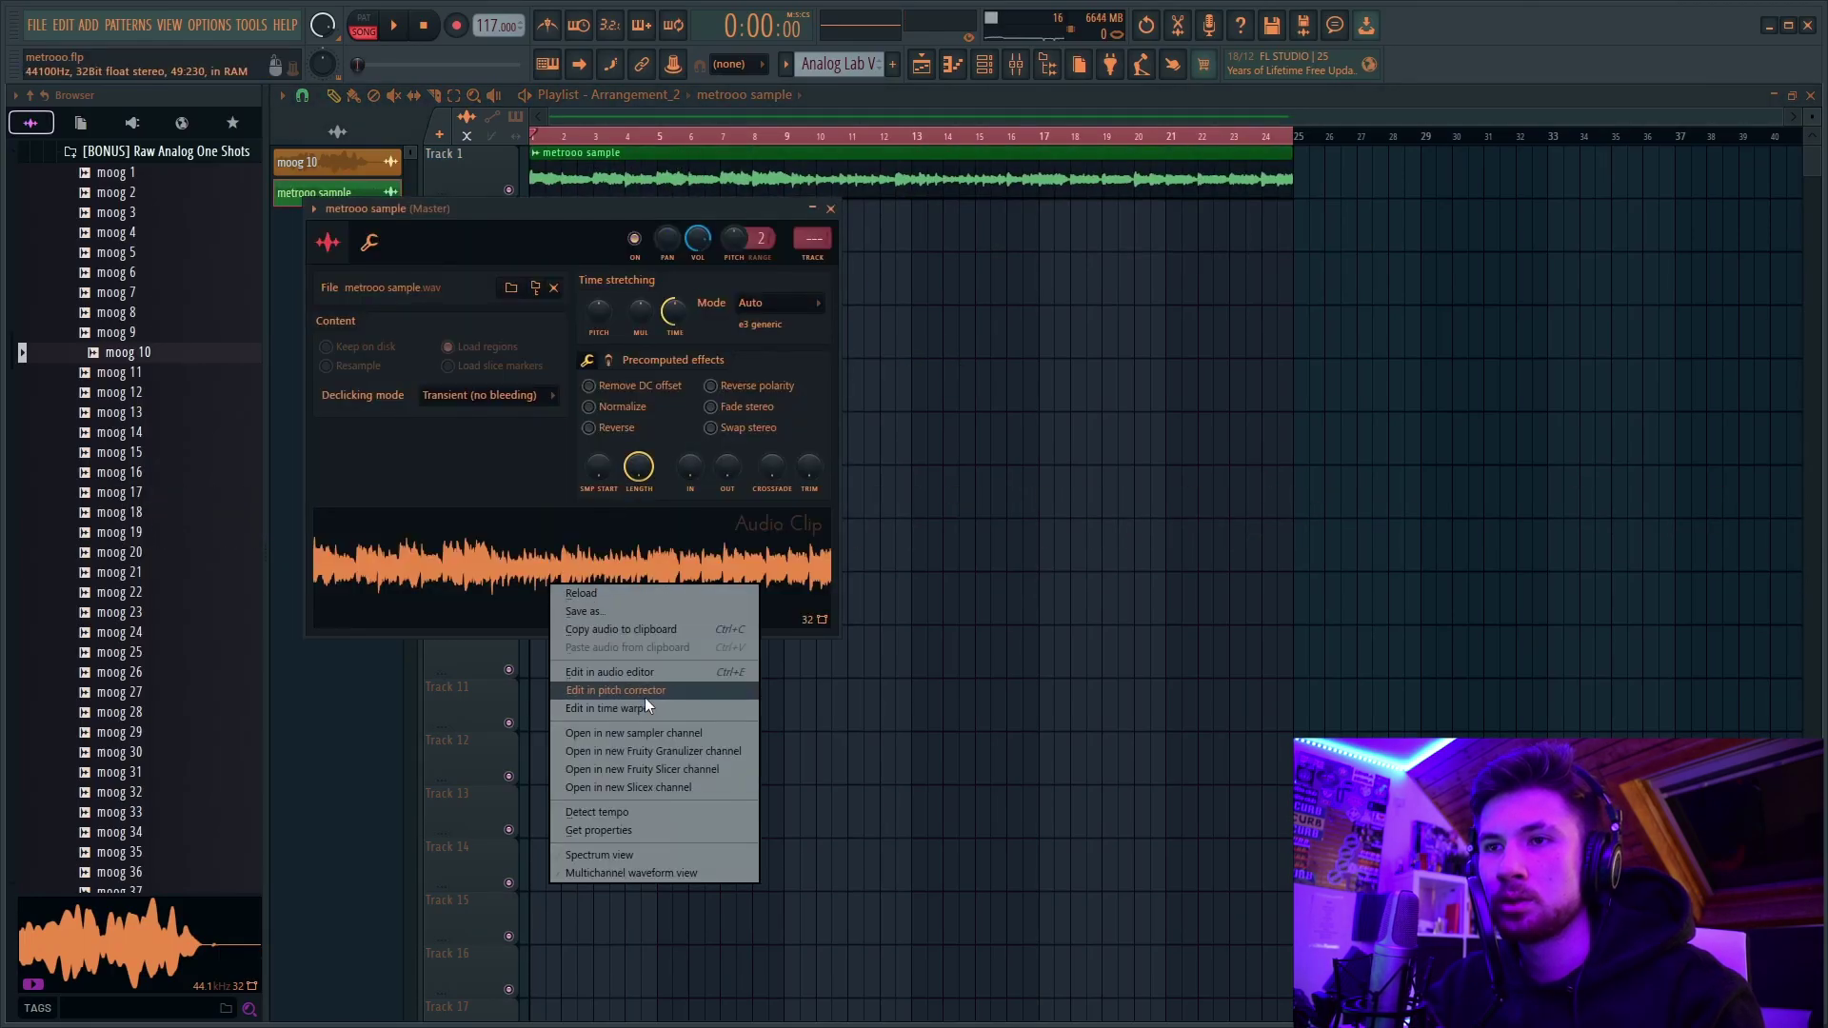
left_click(632, 678)
left_click(373, 357)
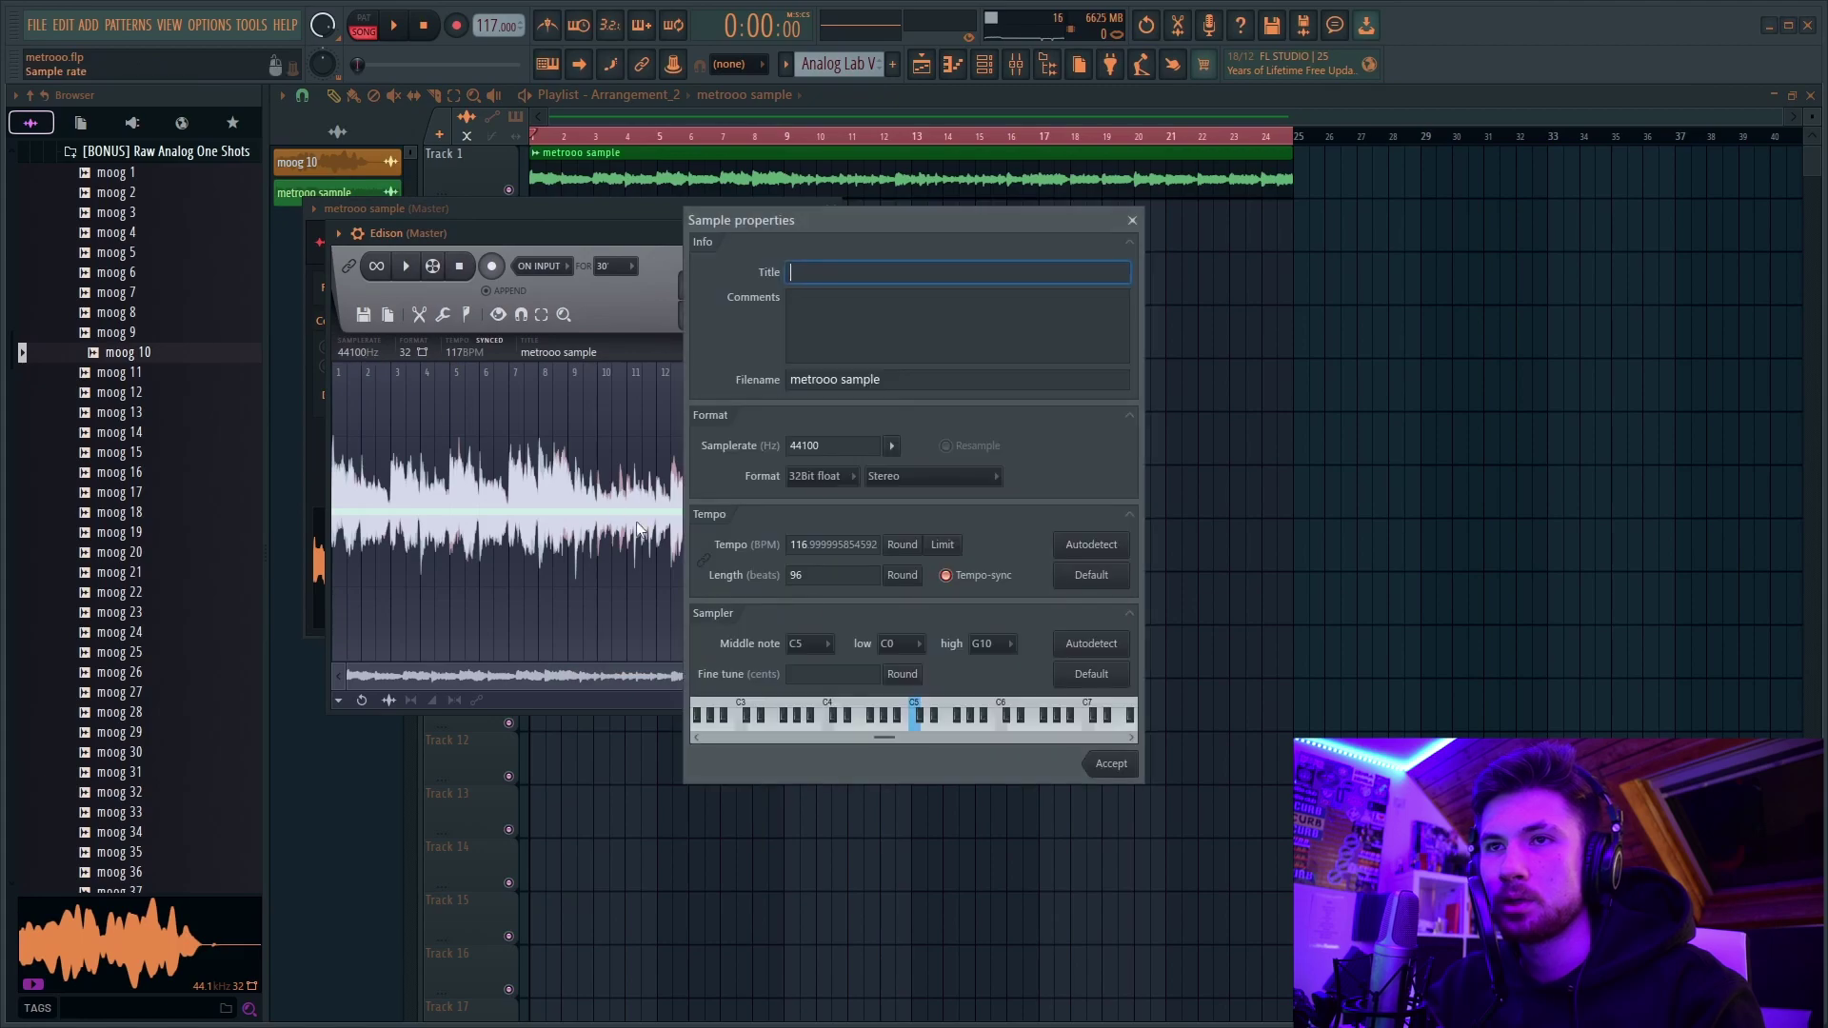
type("48000")
key("Return")
Step: Open the metrooo sample_2 #2 clip in the audio editor and set its sample rate to 44000 Hz
right_click(589, 536)
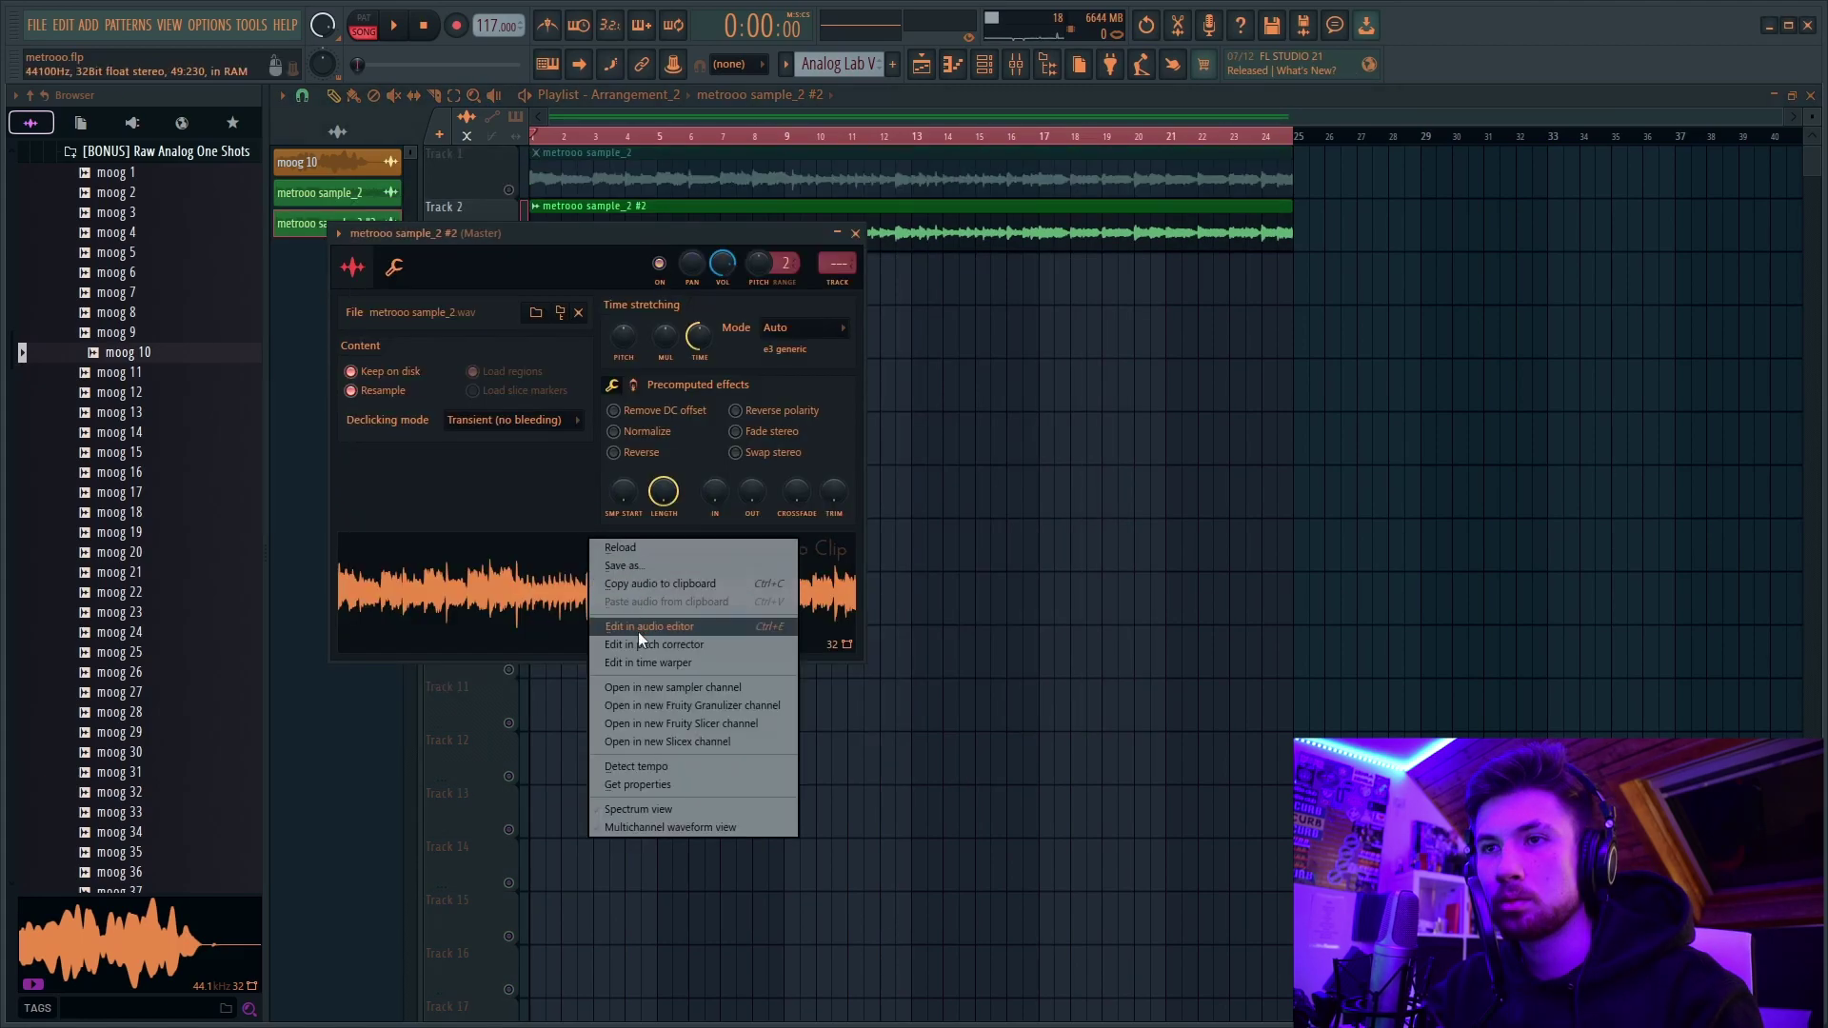
left_click(636, 628)
left_click(366, 360)
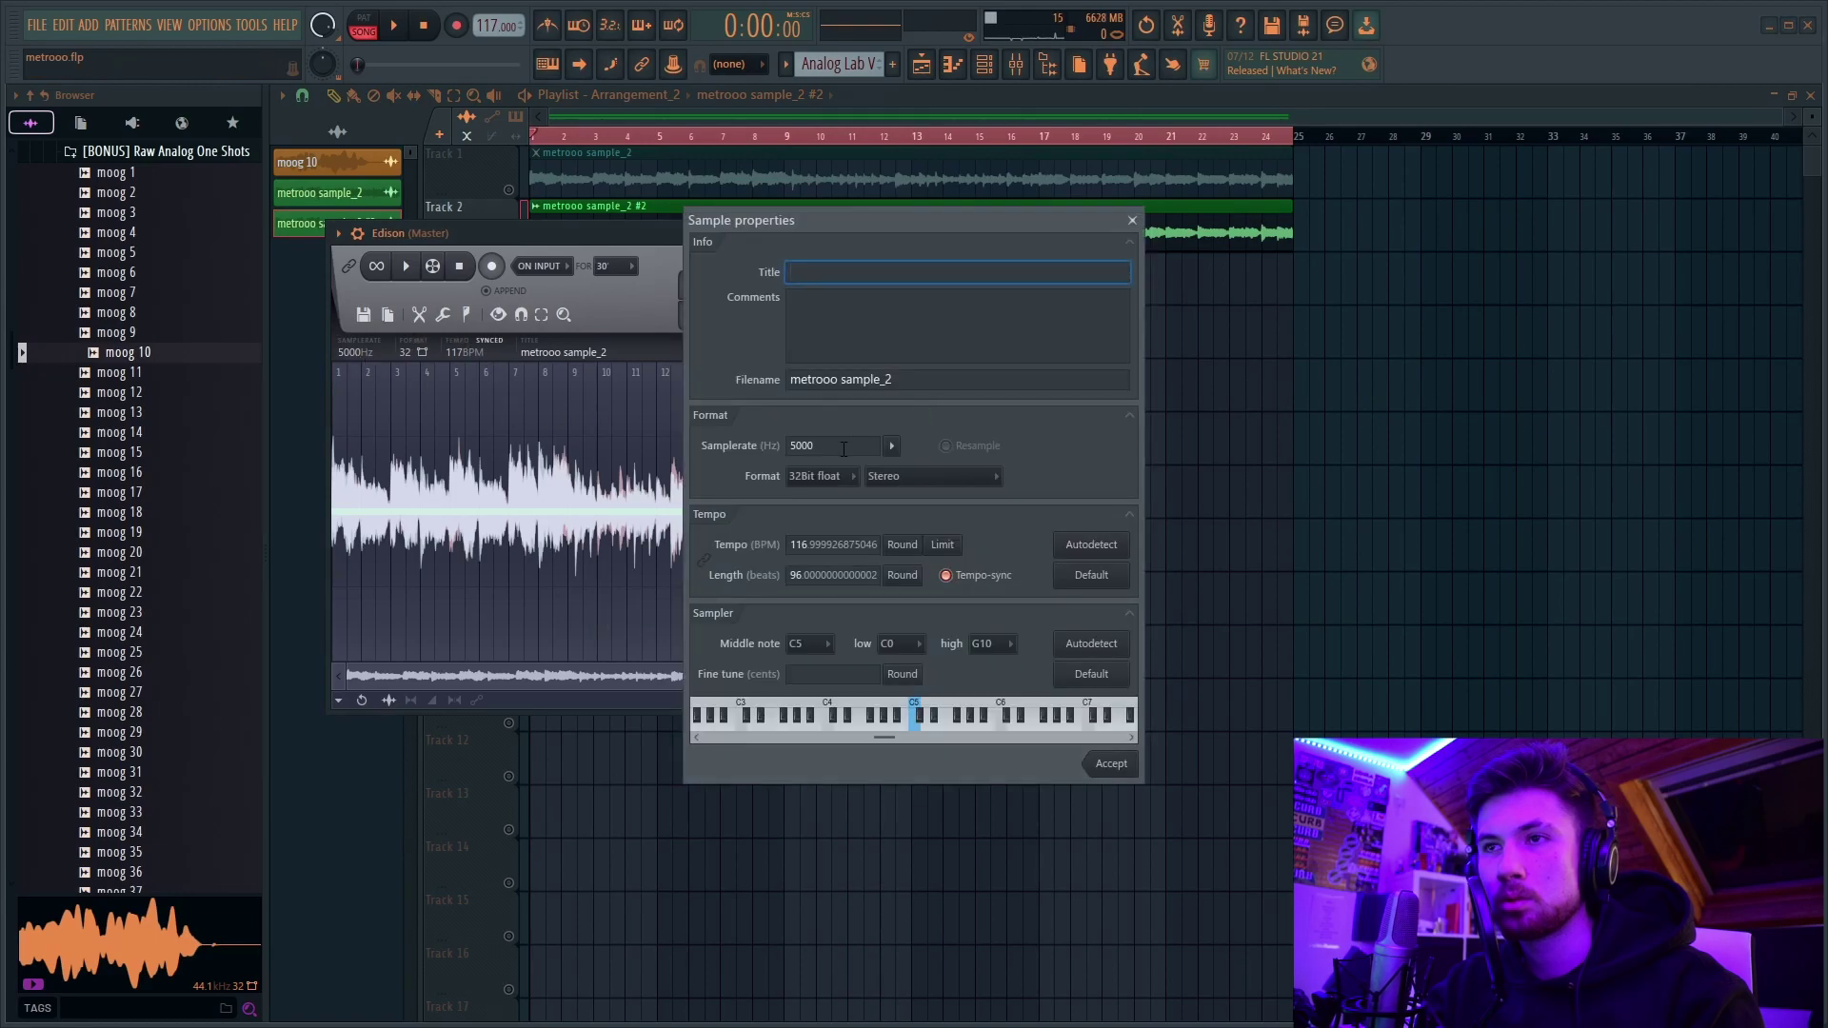
type("44000")
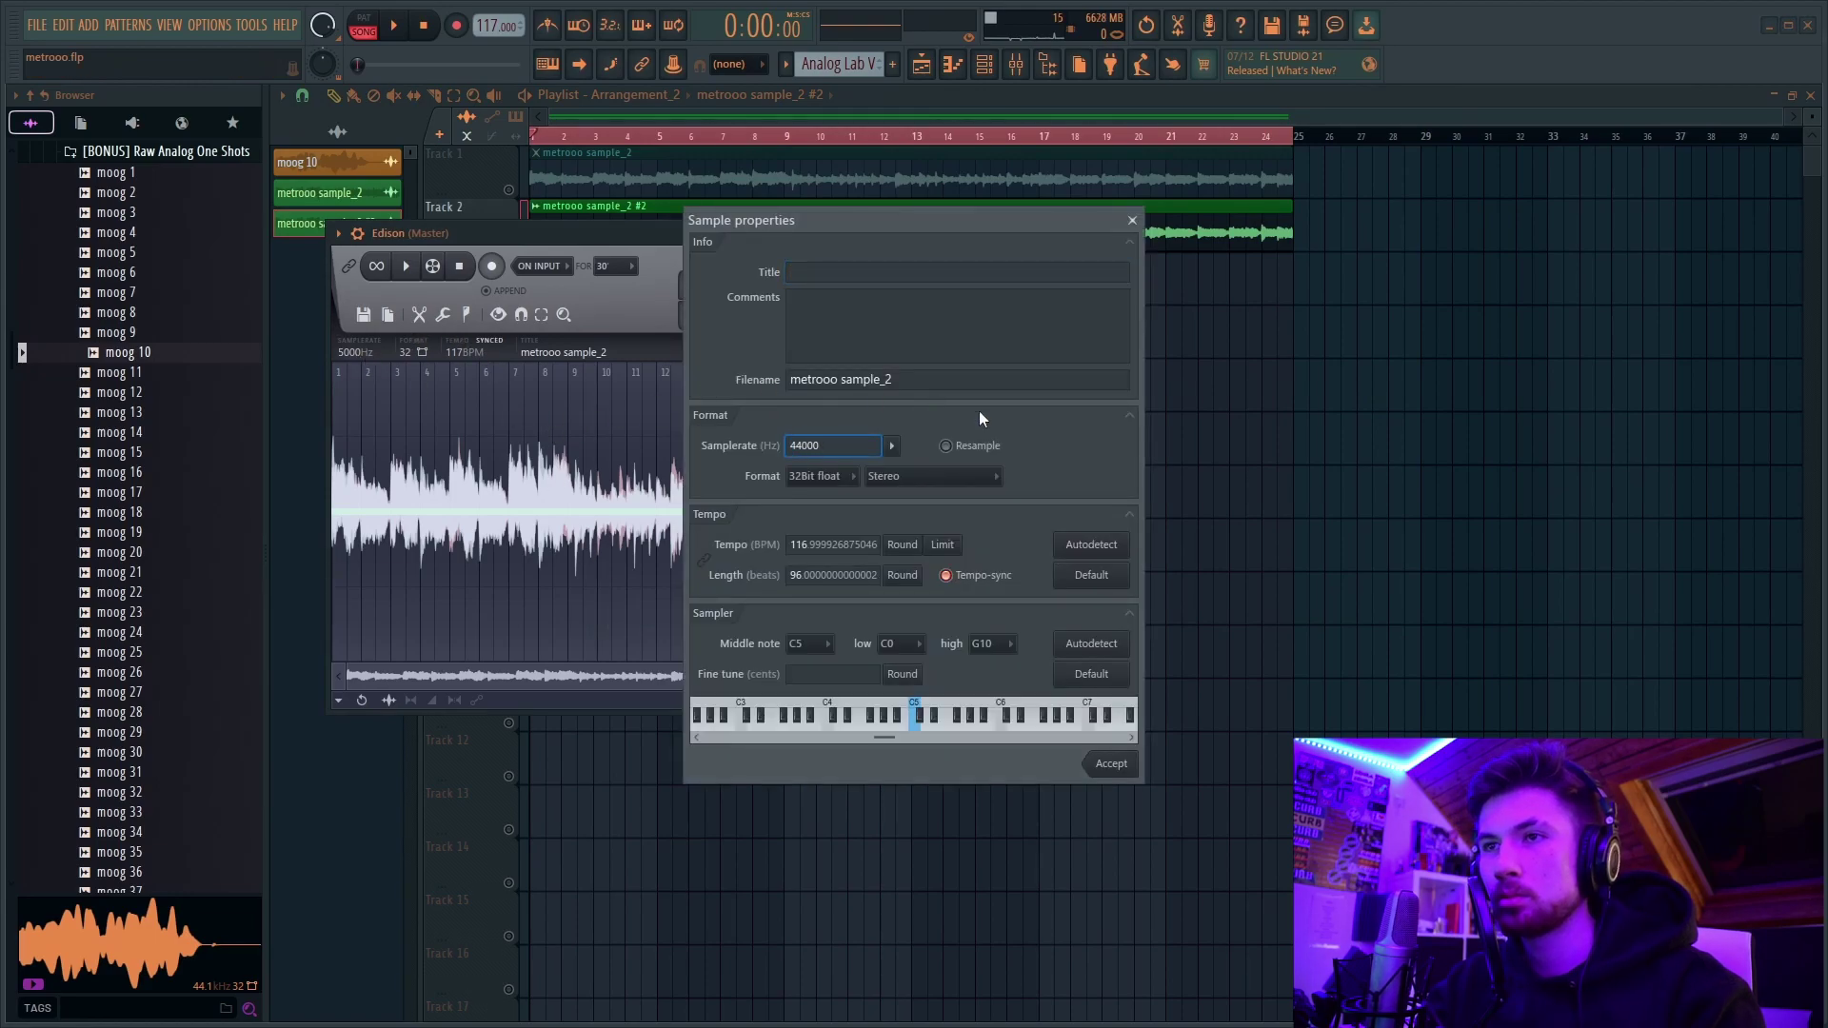
left_click(1108, 767)
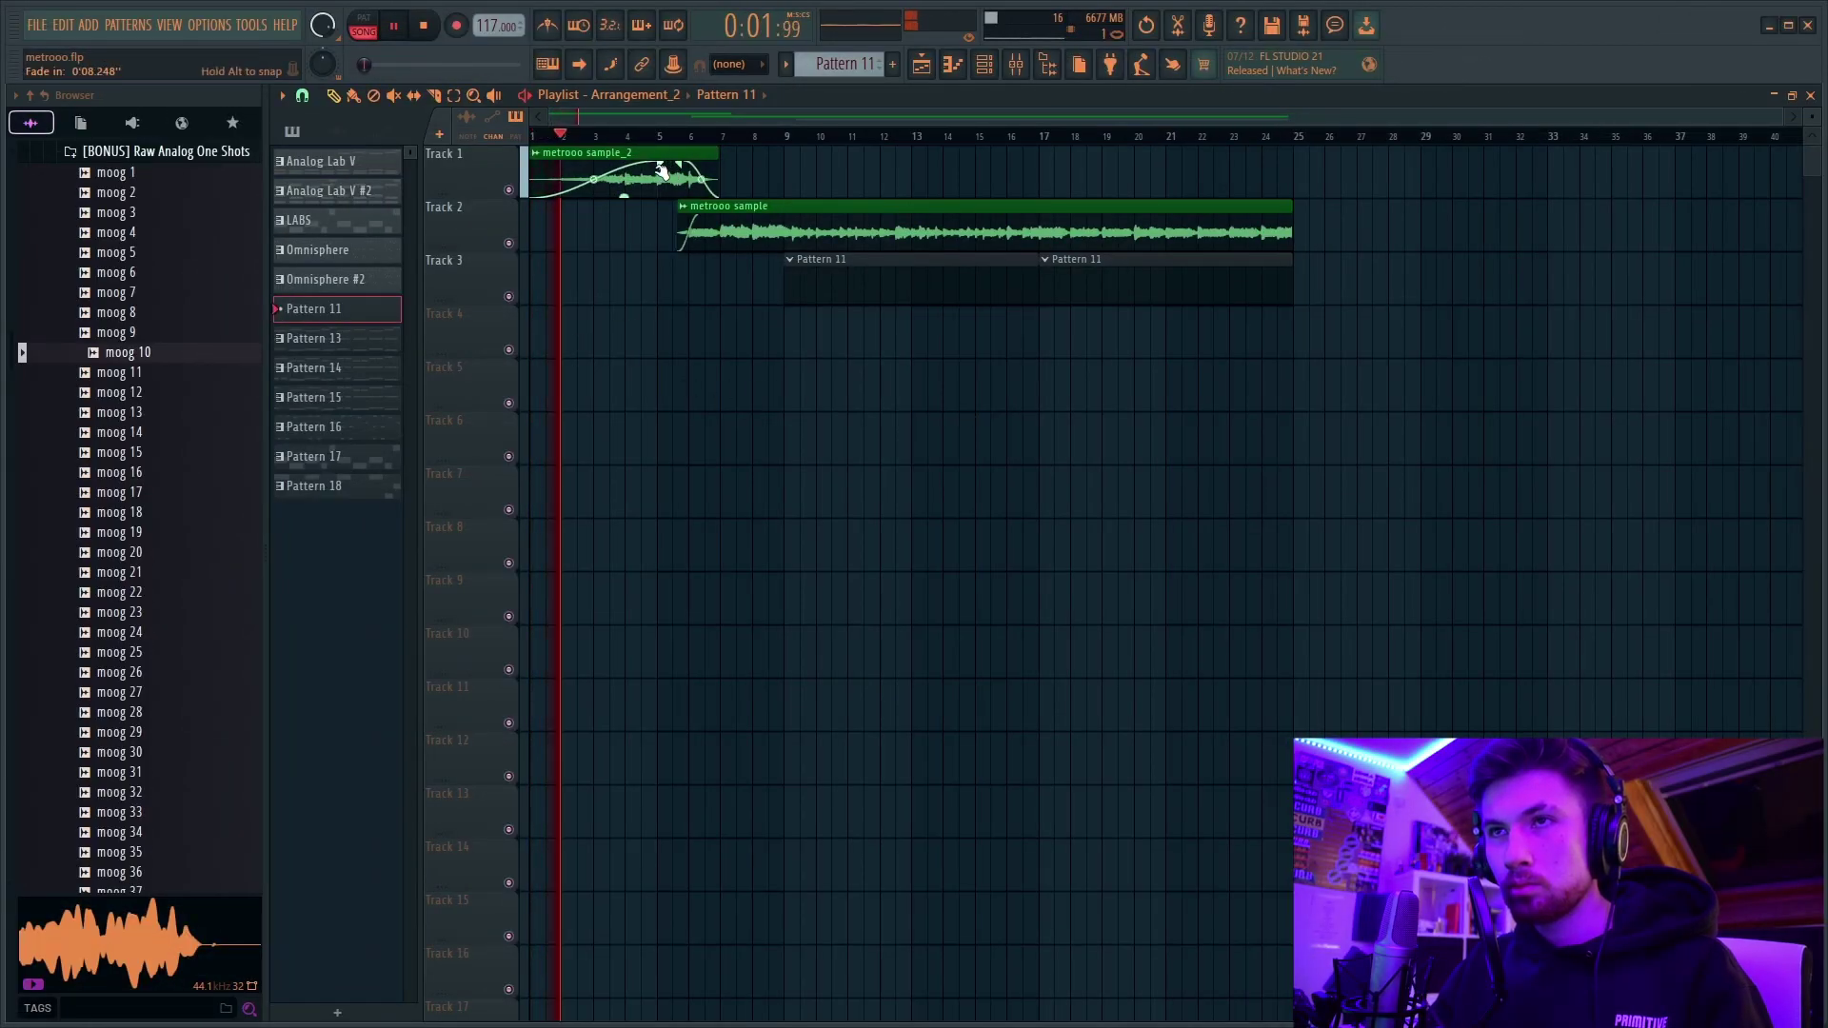
Step: Browse the kits inside the DRUMKITS 2021 folder for drum sounds while the arrangement plays
scroll(143, 457, "up", 15)
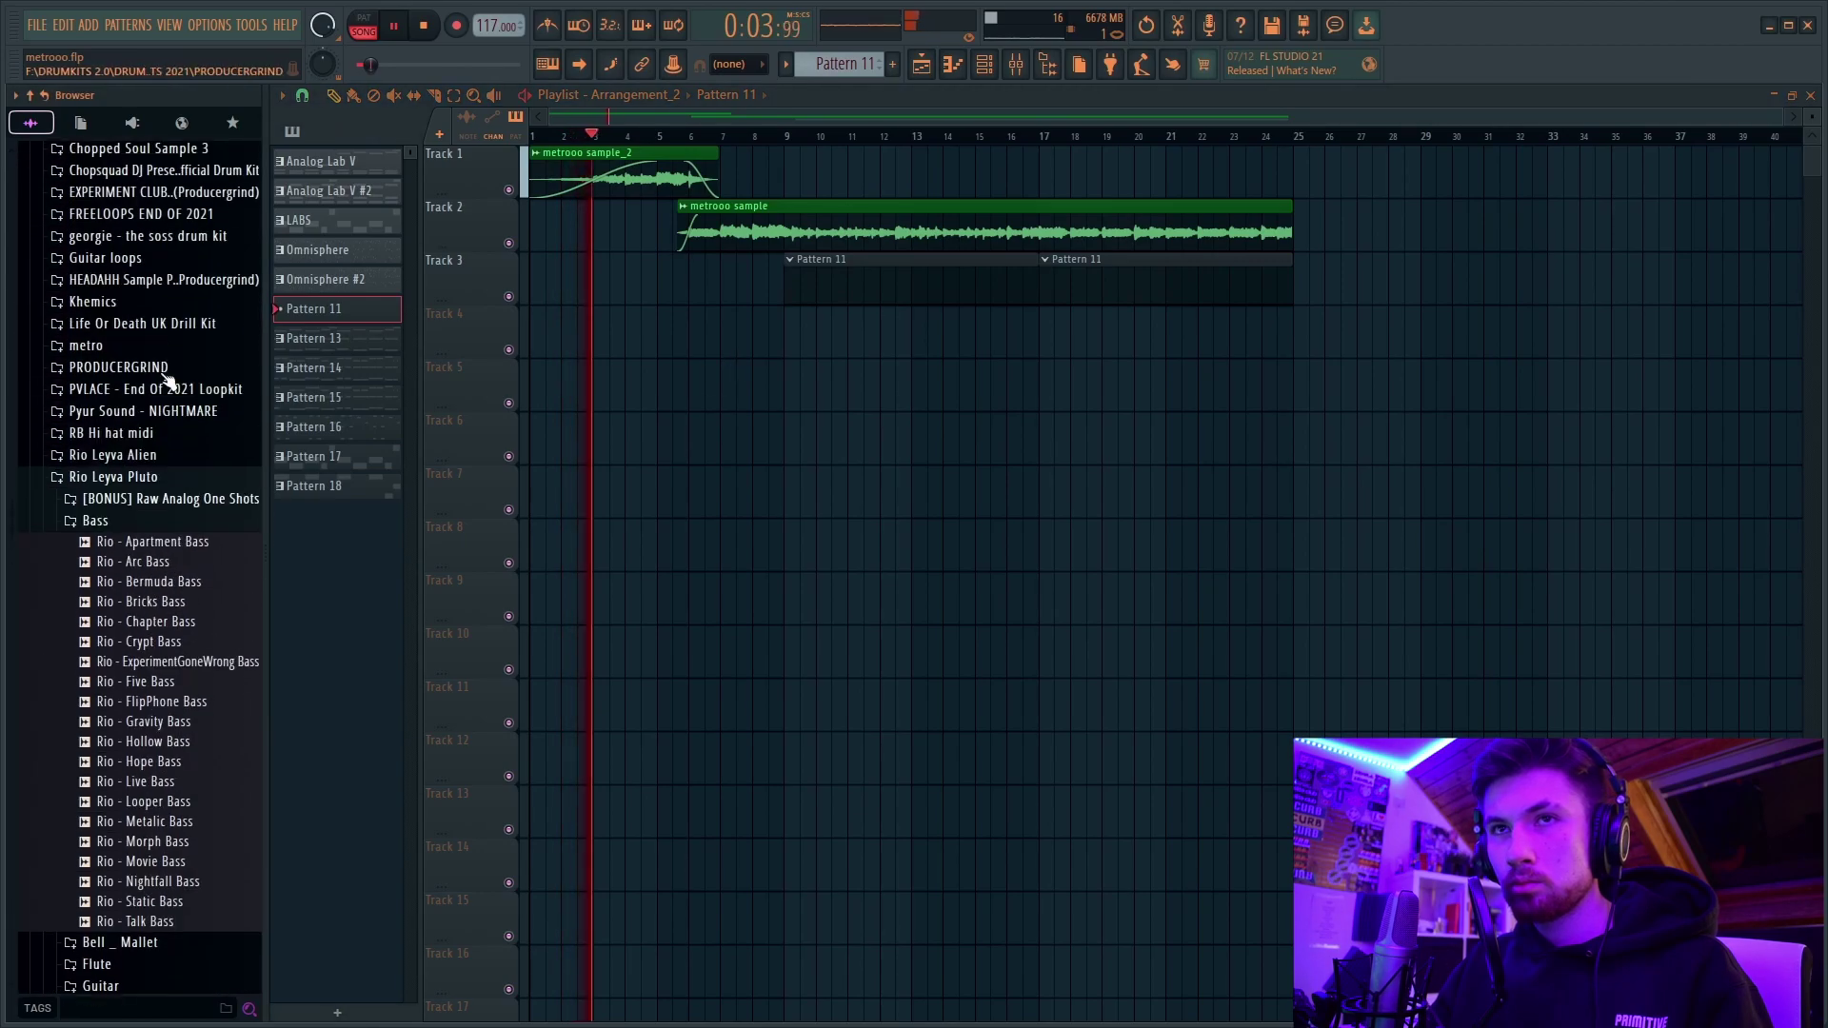
left_click(133, 487)
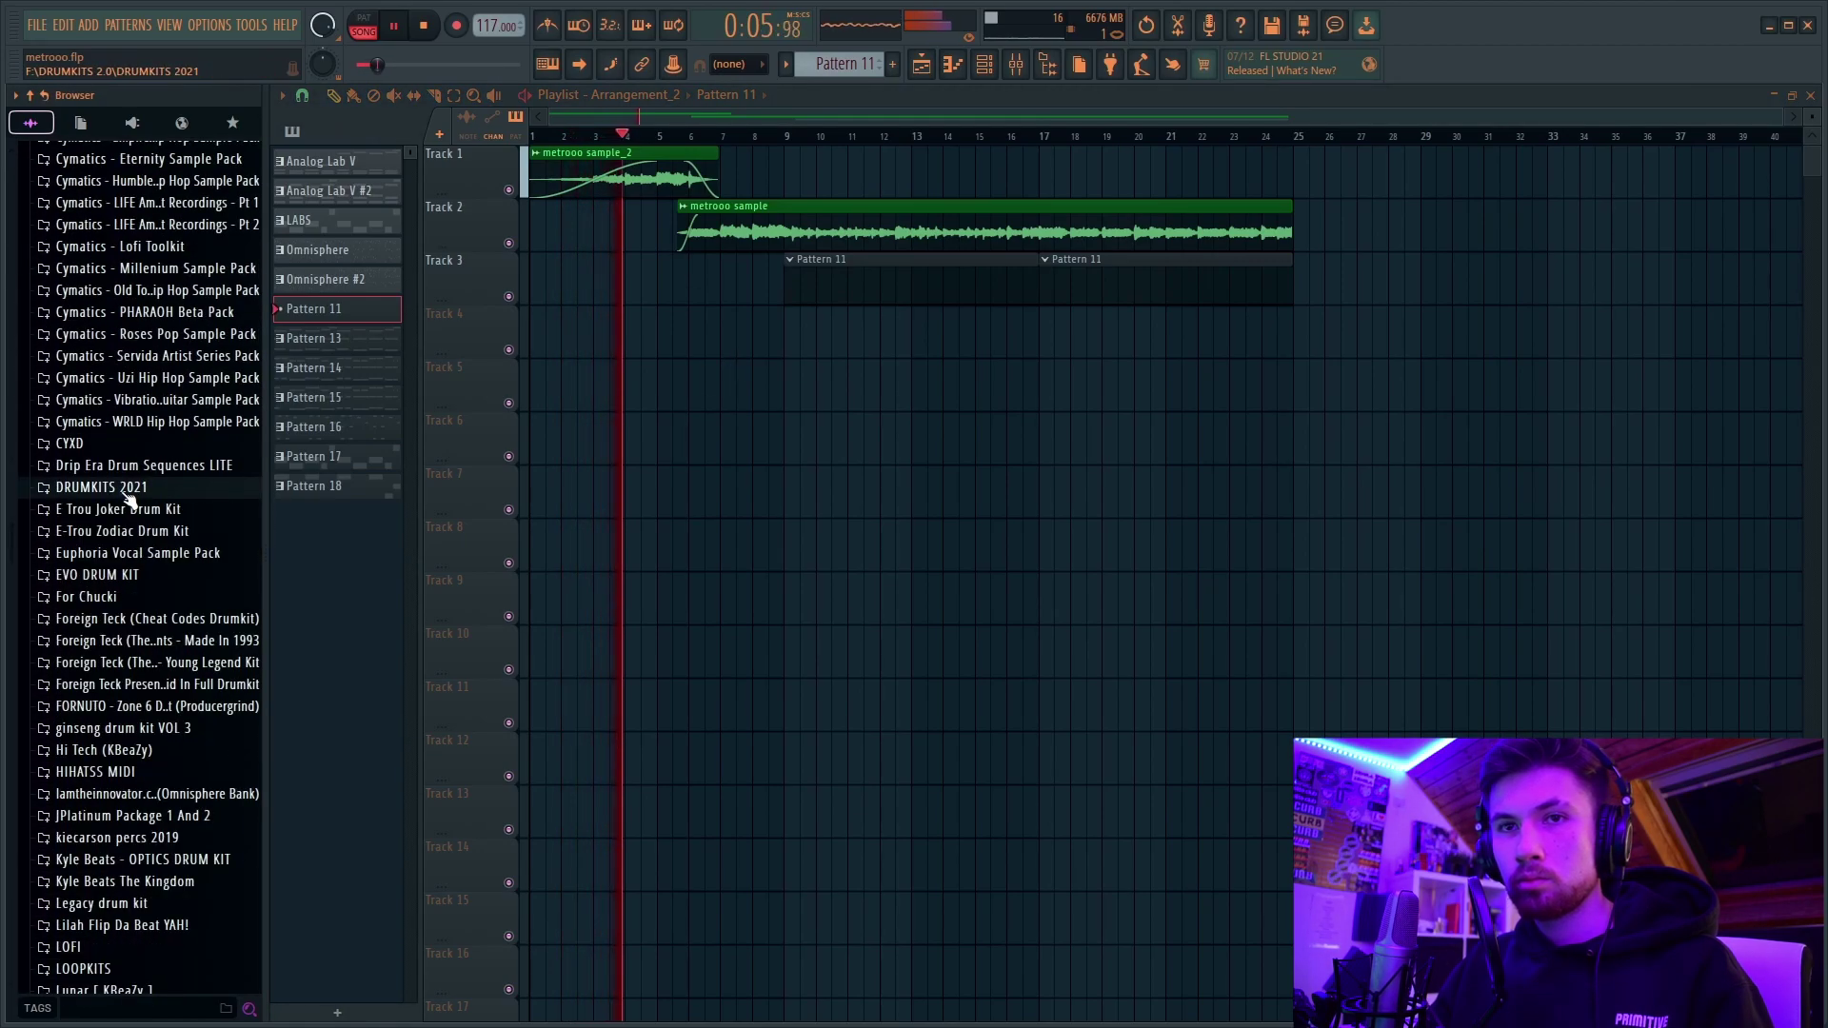
left_click(133, 488)
scroll(148, 419, "down", 10)
scroll(157, 428, "up", 5)
scroll(157, 429, "up", 3)
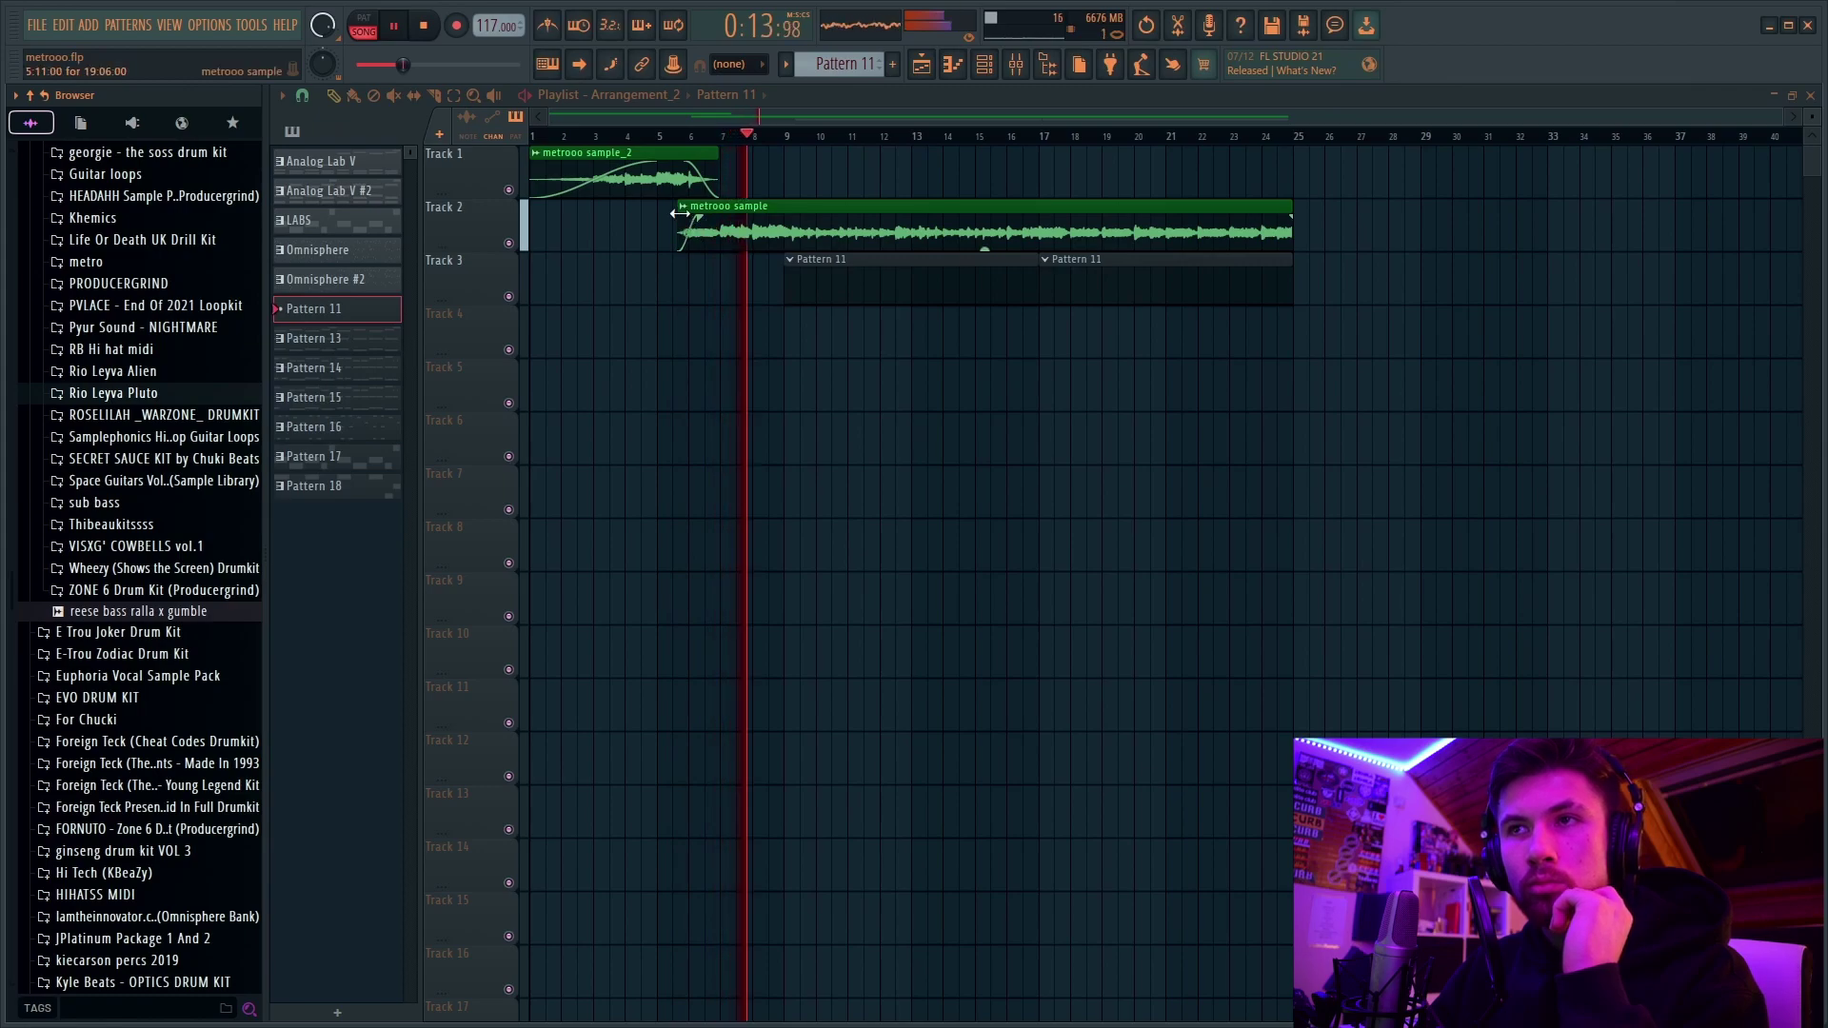
scroll(681, 217, "up", 5)
Step: Extend the start of the metrooo sample clip on Track 2 back to bar 5
left_click(750, 206)
left_click(759, 221)
left_click_drag(747, 207, 659, 207)
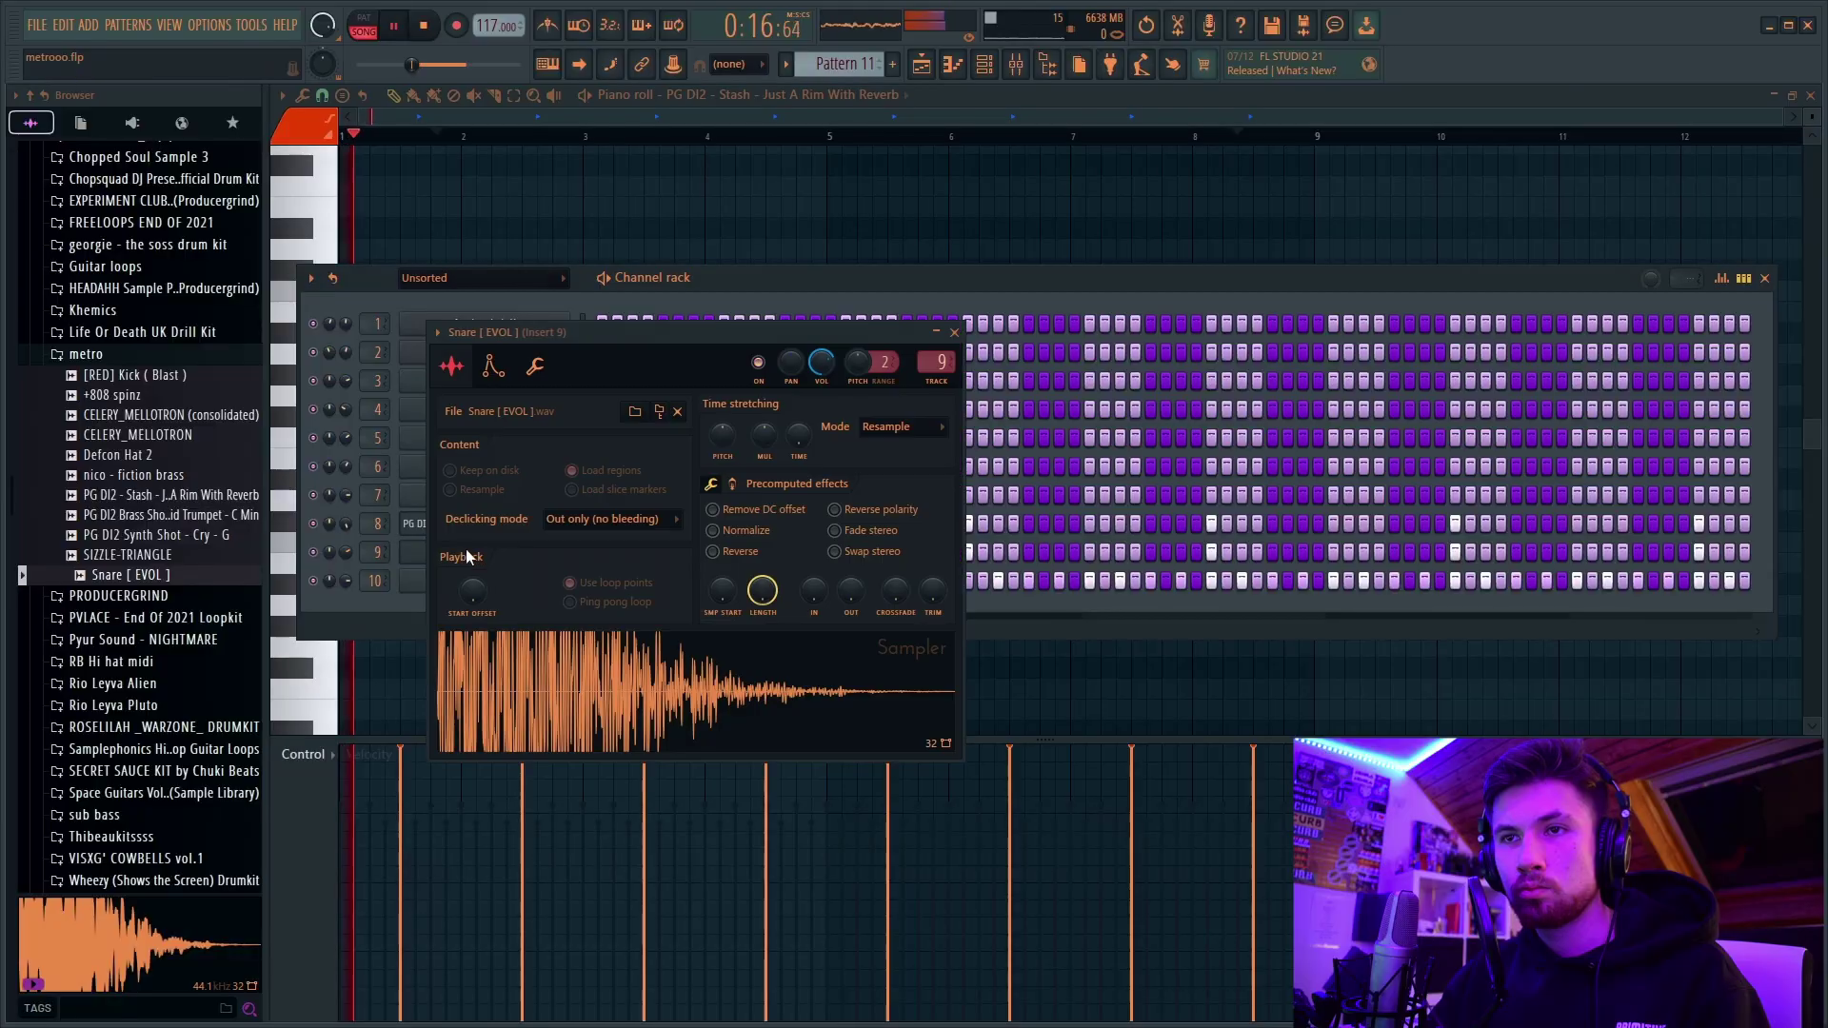
Step: Set the Snare [ EVOL ] sampler's stretch mode to Auto with a pitch shift of about -190 cents and close it
scroll(726, 440, "down", 2)
key("space")
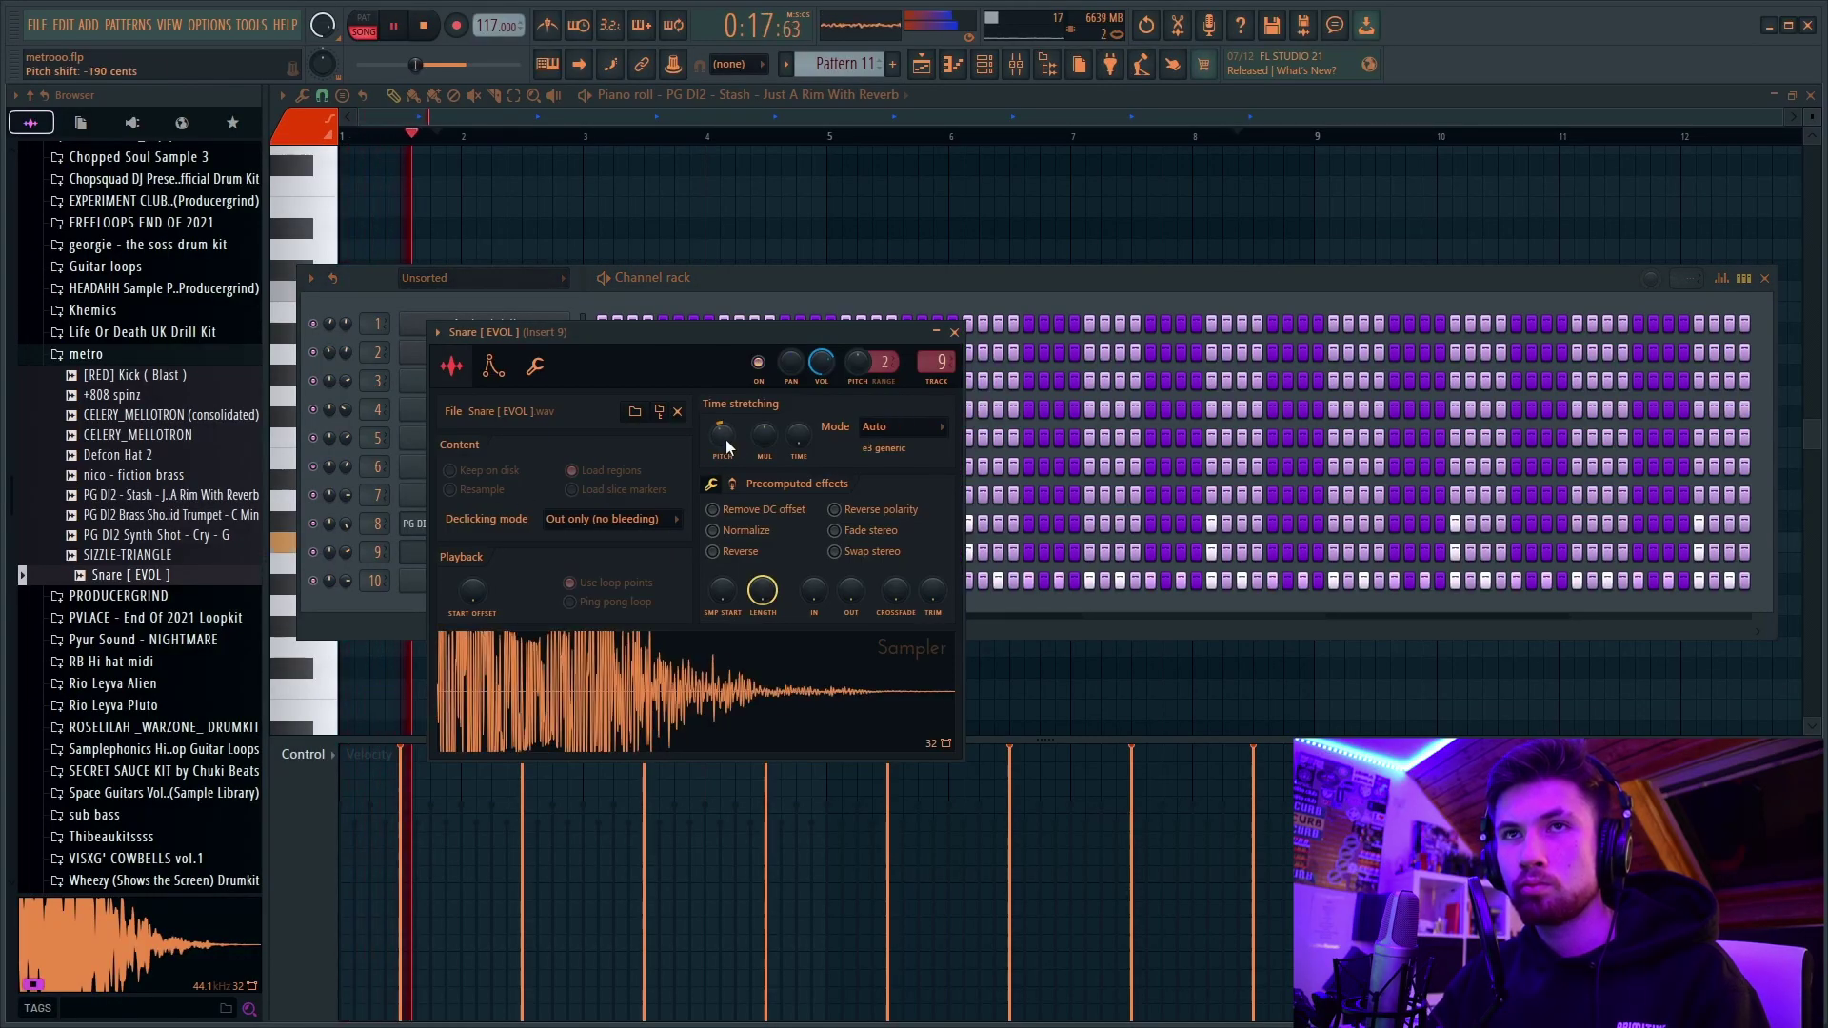
left_click(955, 332)
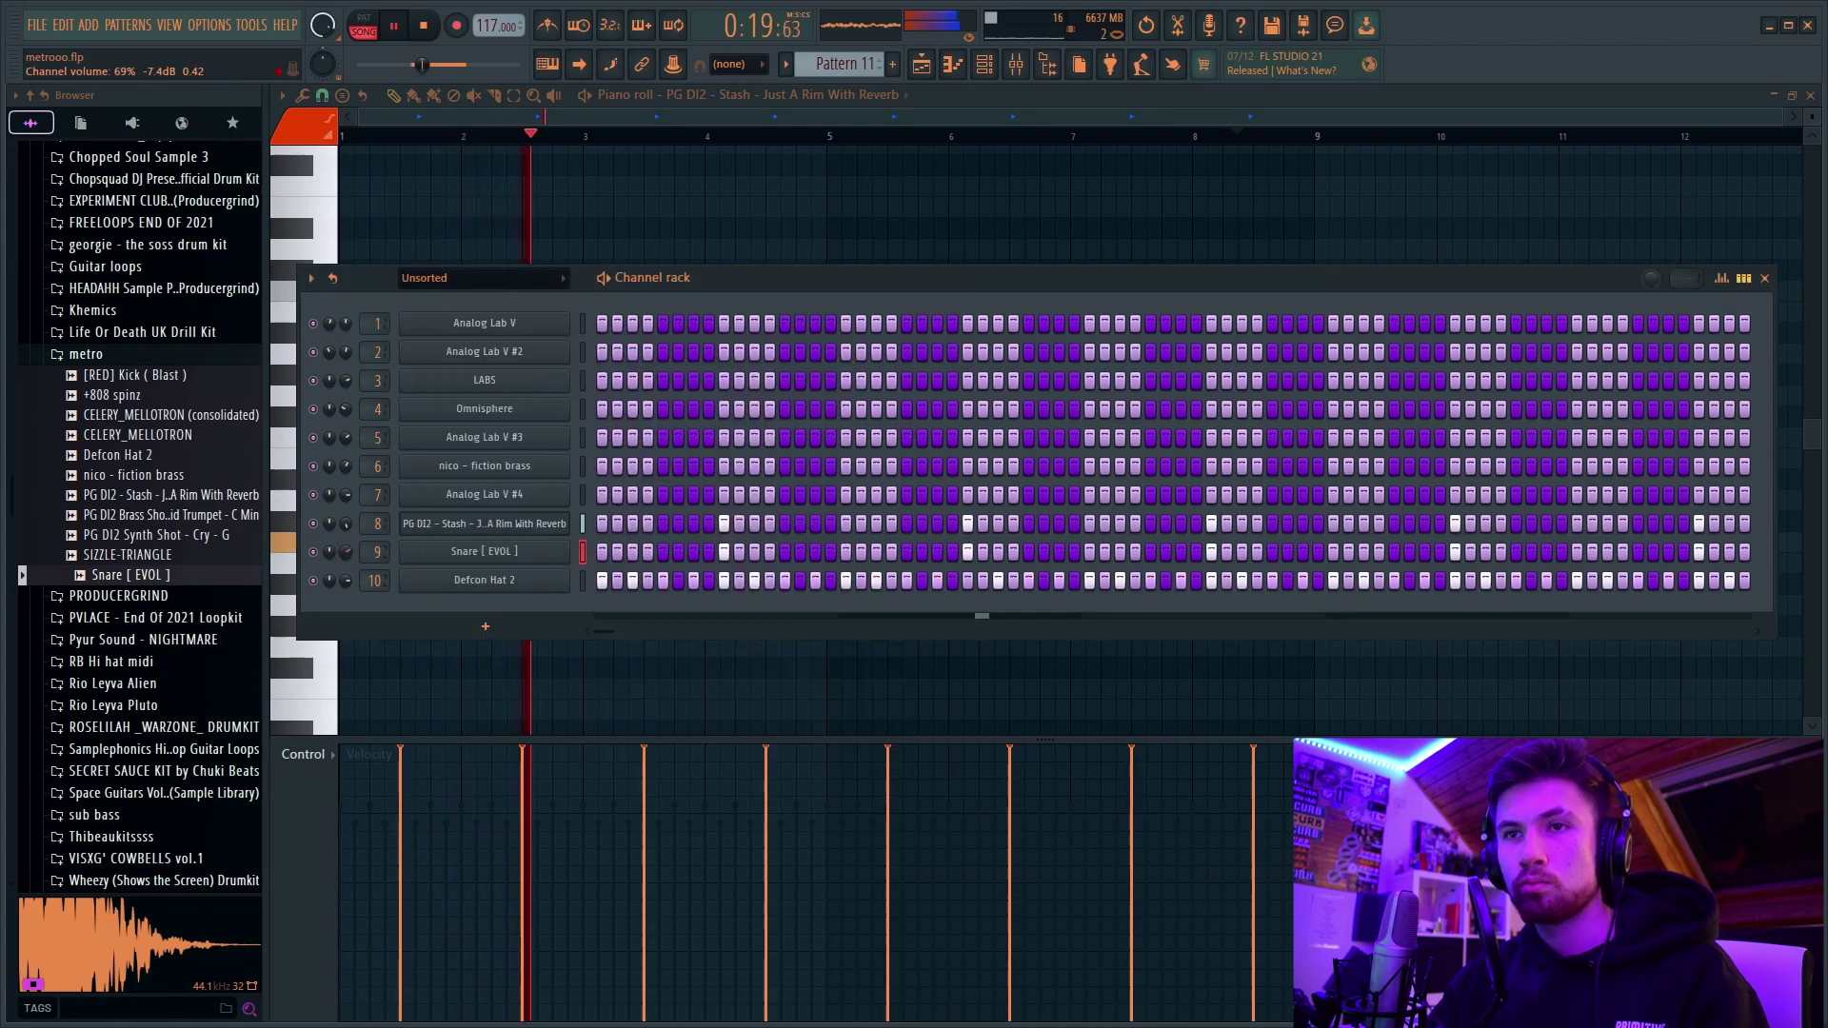
Step: Set the metrooo sample clip's time stretching mode to Stretch and its pitch shift to -100 cents
left_click(911, 96)
key("F5")
double_click(314, 253)
left_click(827, 353)
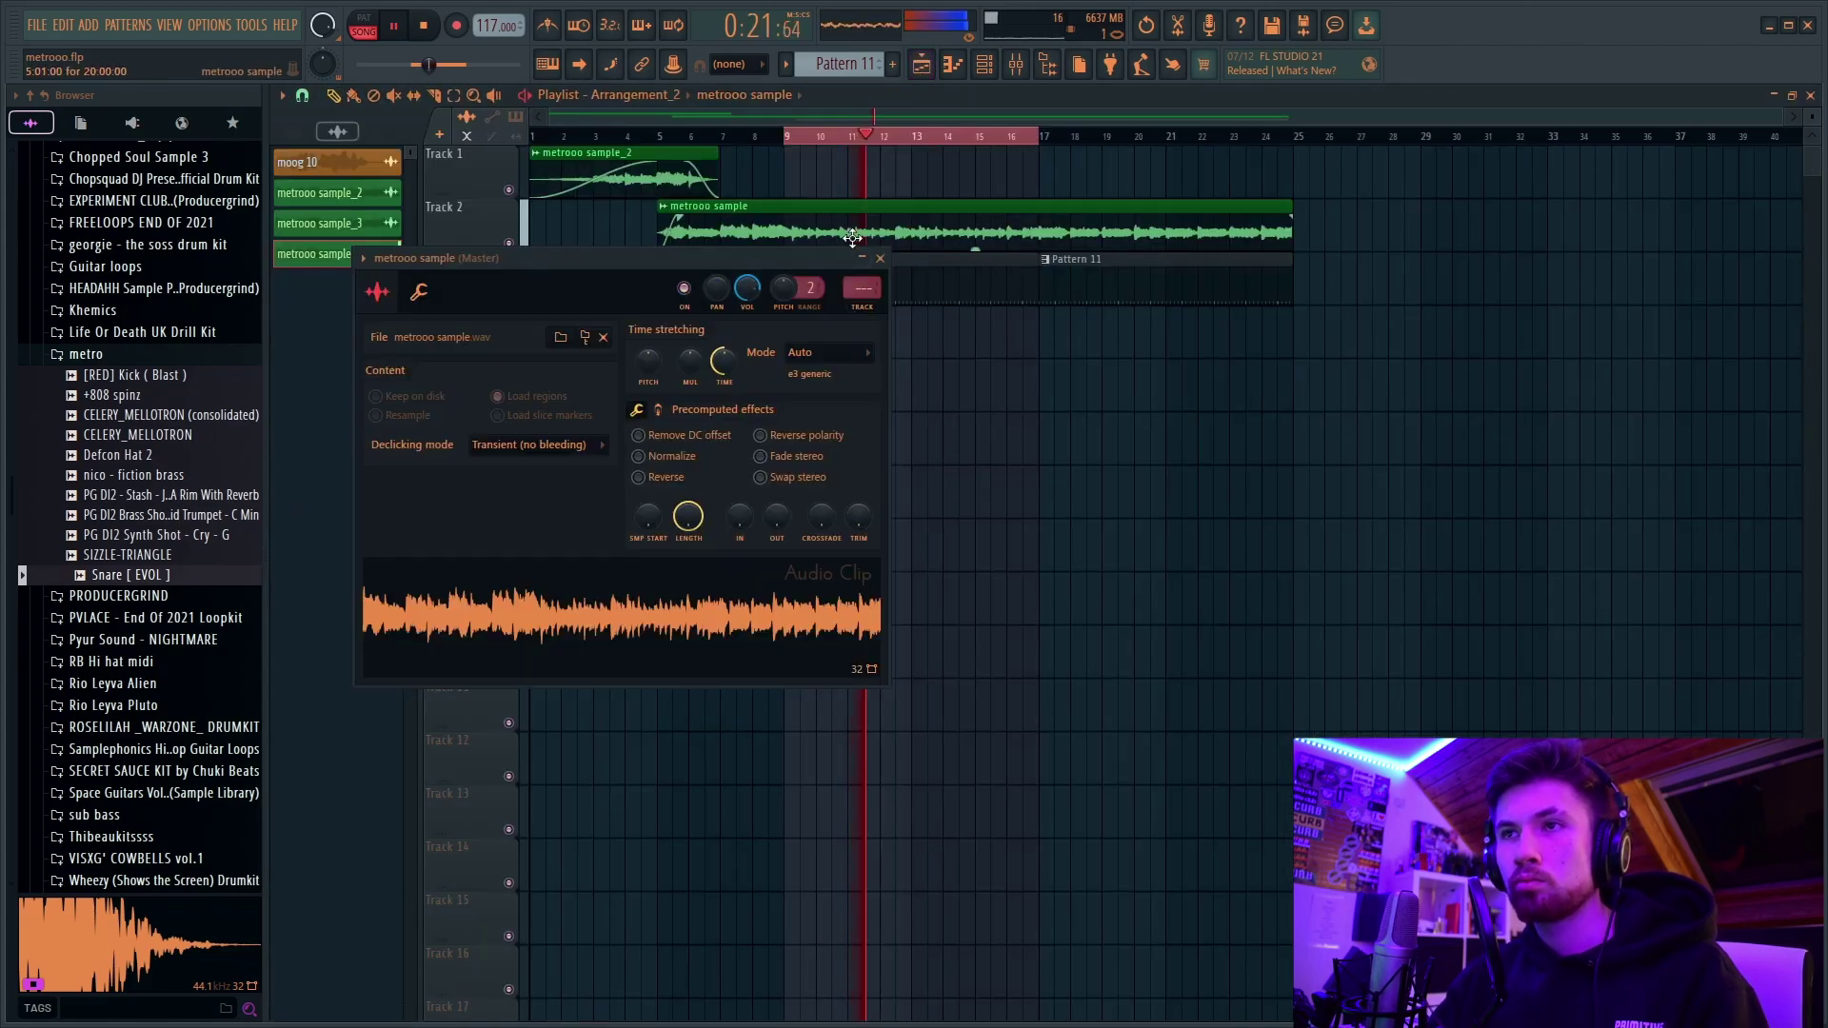
left_click(841, 396)
left_click(826, 353)
left_click(826, 405)
key("space")
left_click_drag(659, 379, 659, 385)
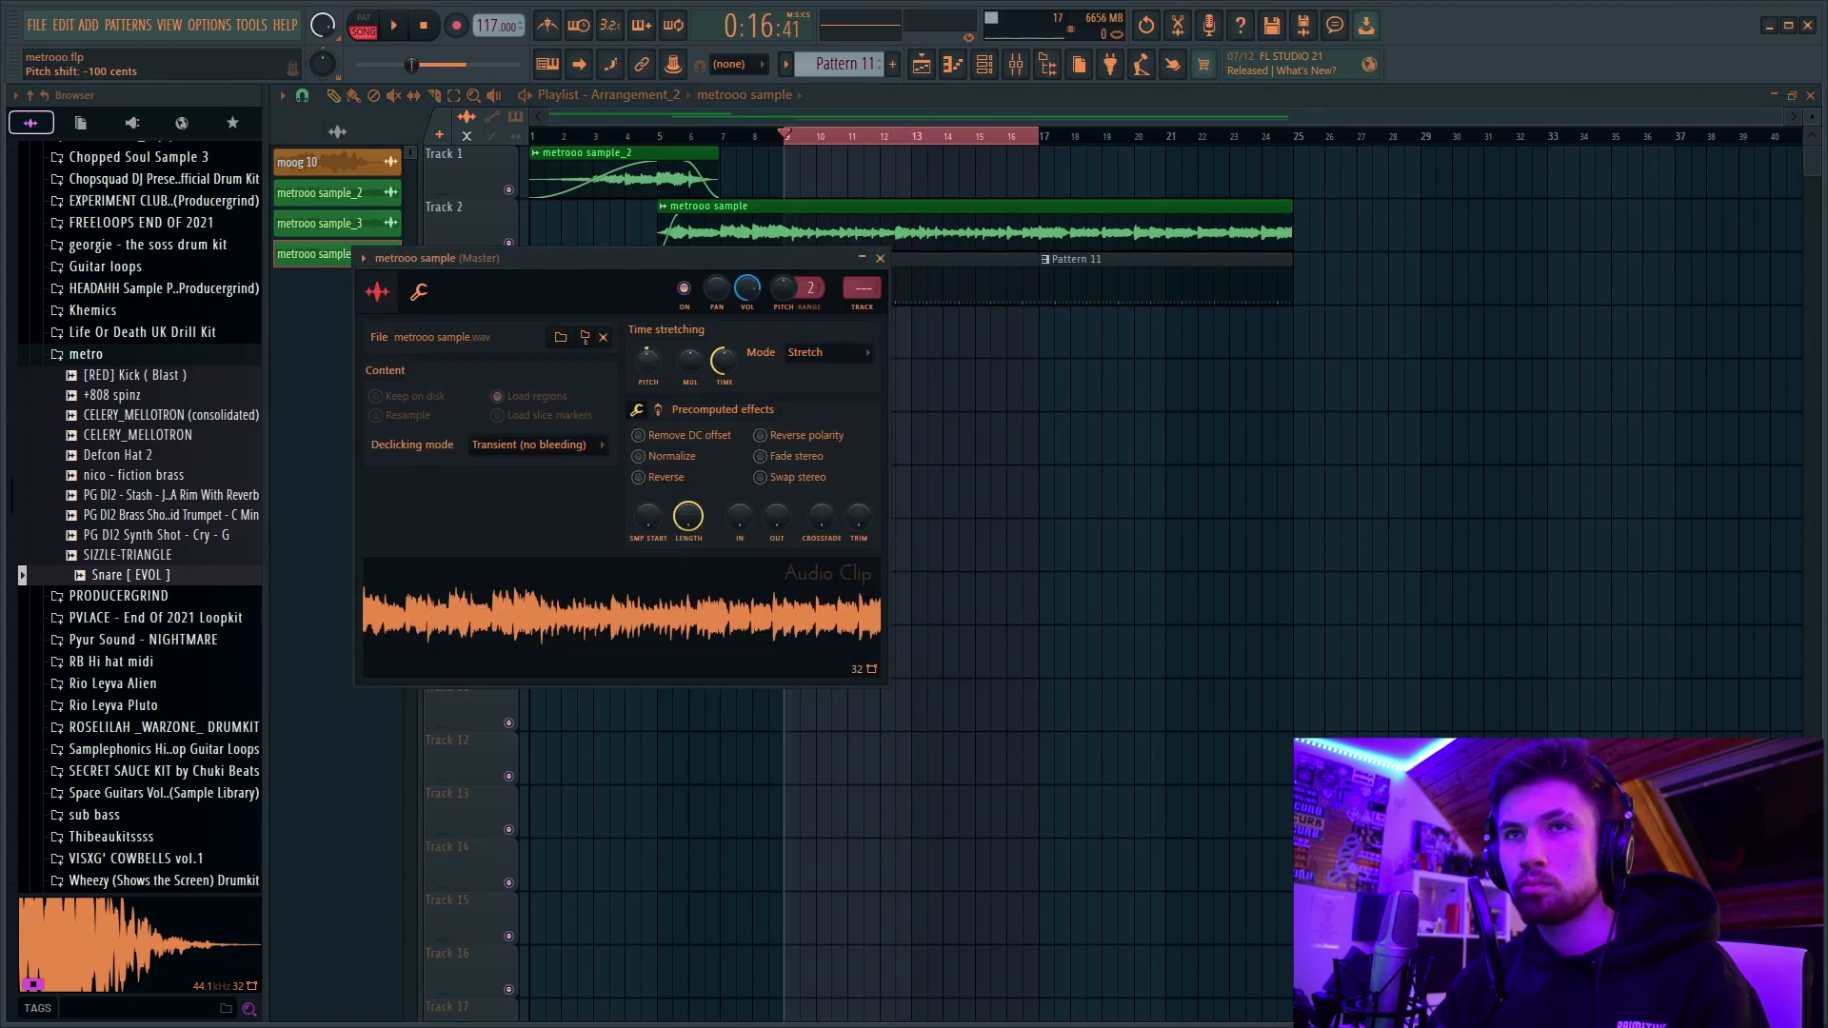
Step: Play the intro from around bar 2 and adjust the pitch shift of the metrooo sample_2 clip on Track 1
left_click(427, 27)
left_click(567, 136)
key("space")
left_click_drag(571, 157, 657, 177)
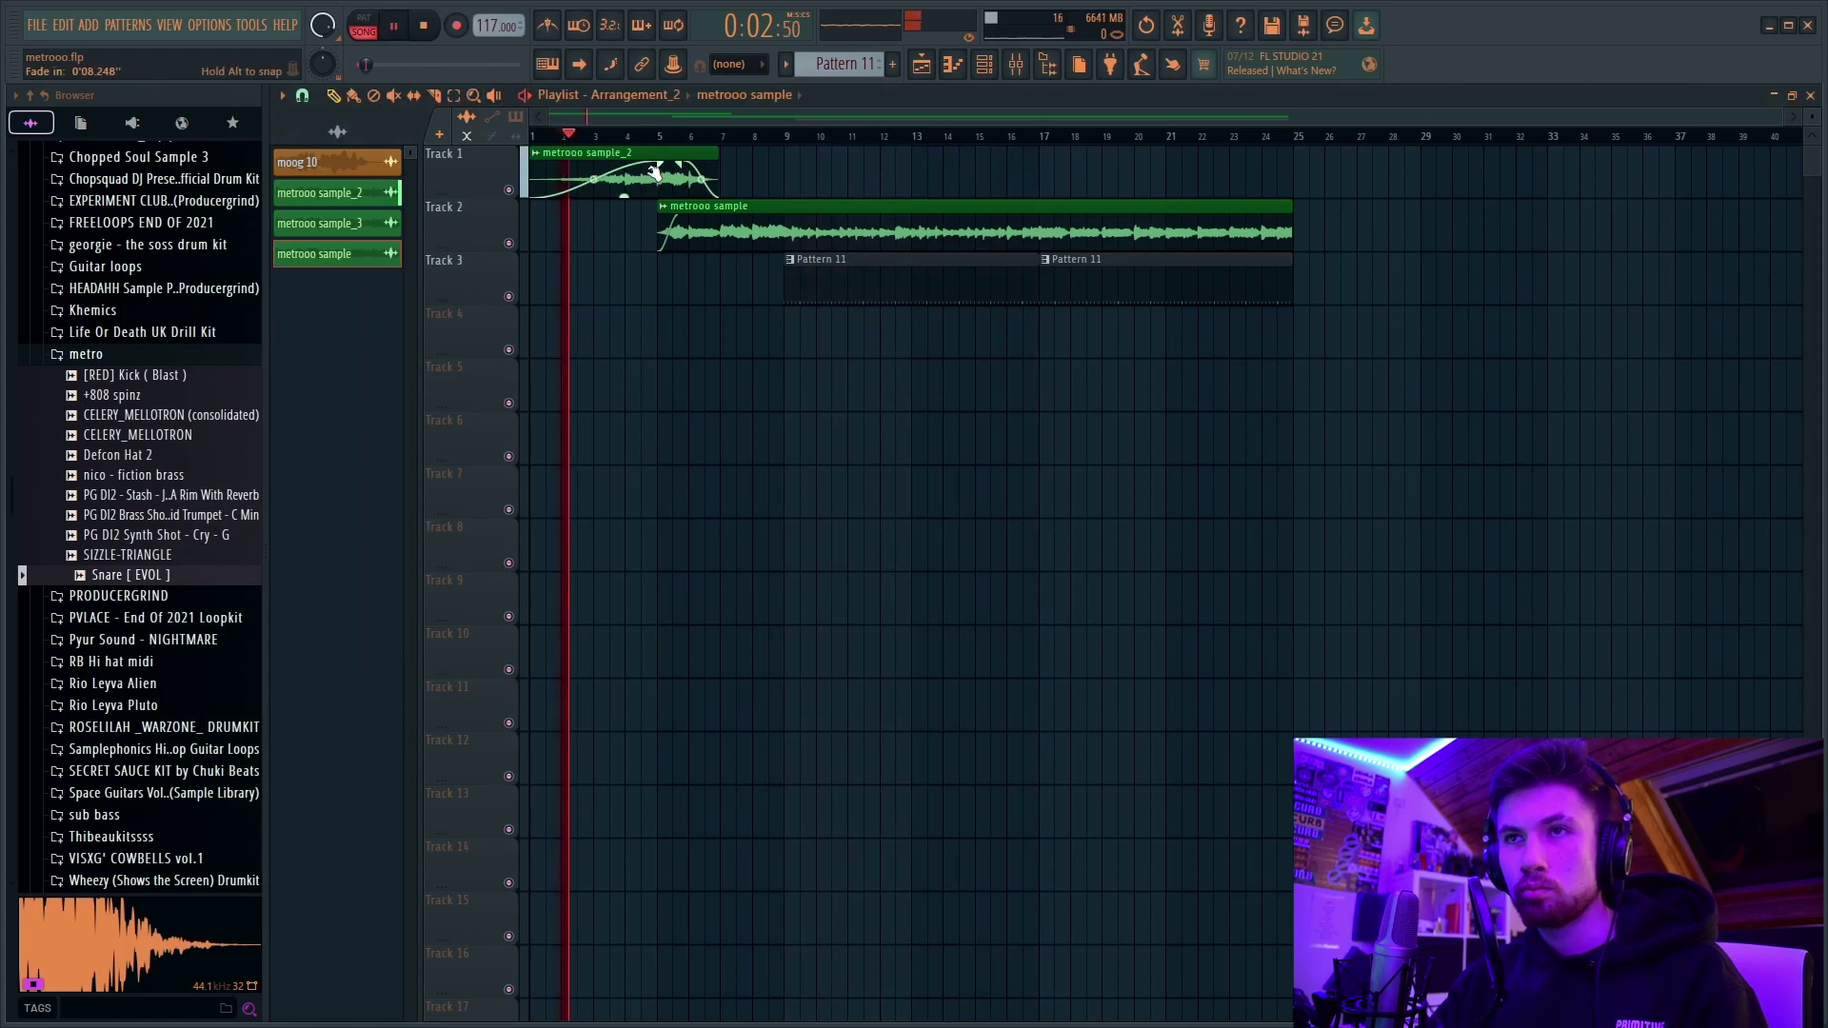
double_click(628, 152)
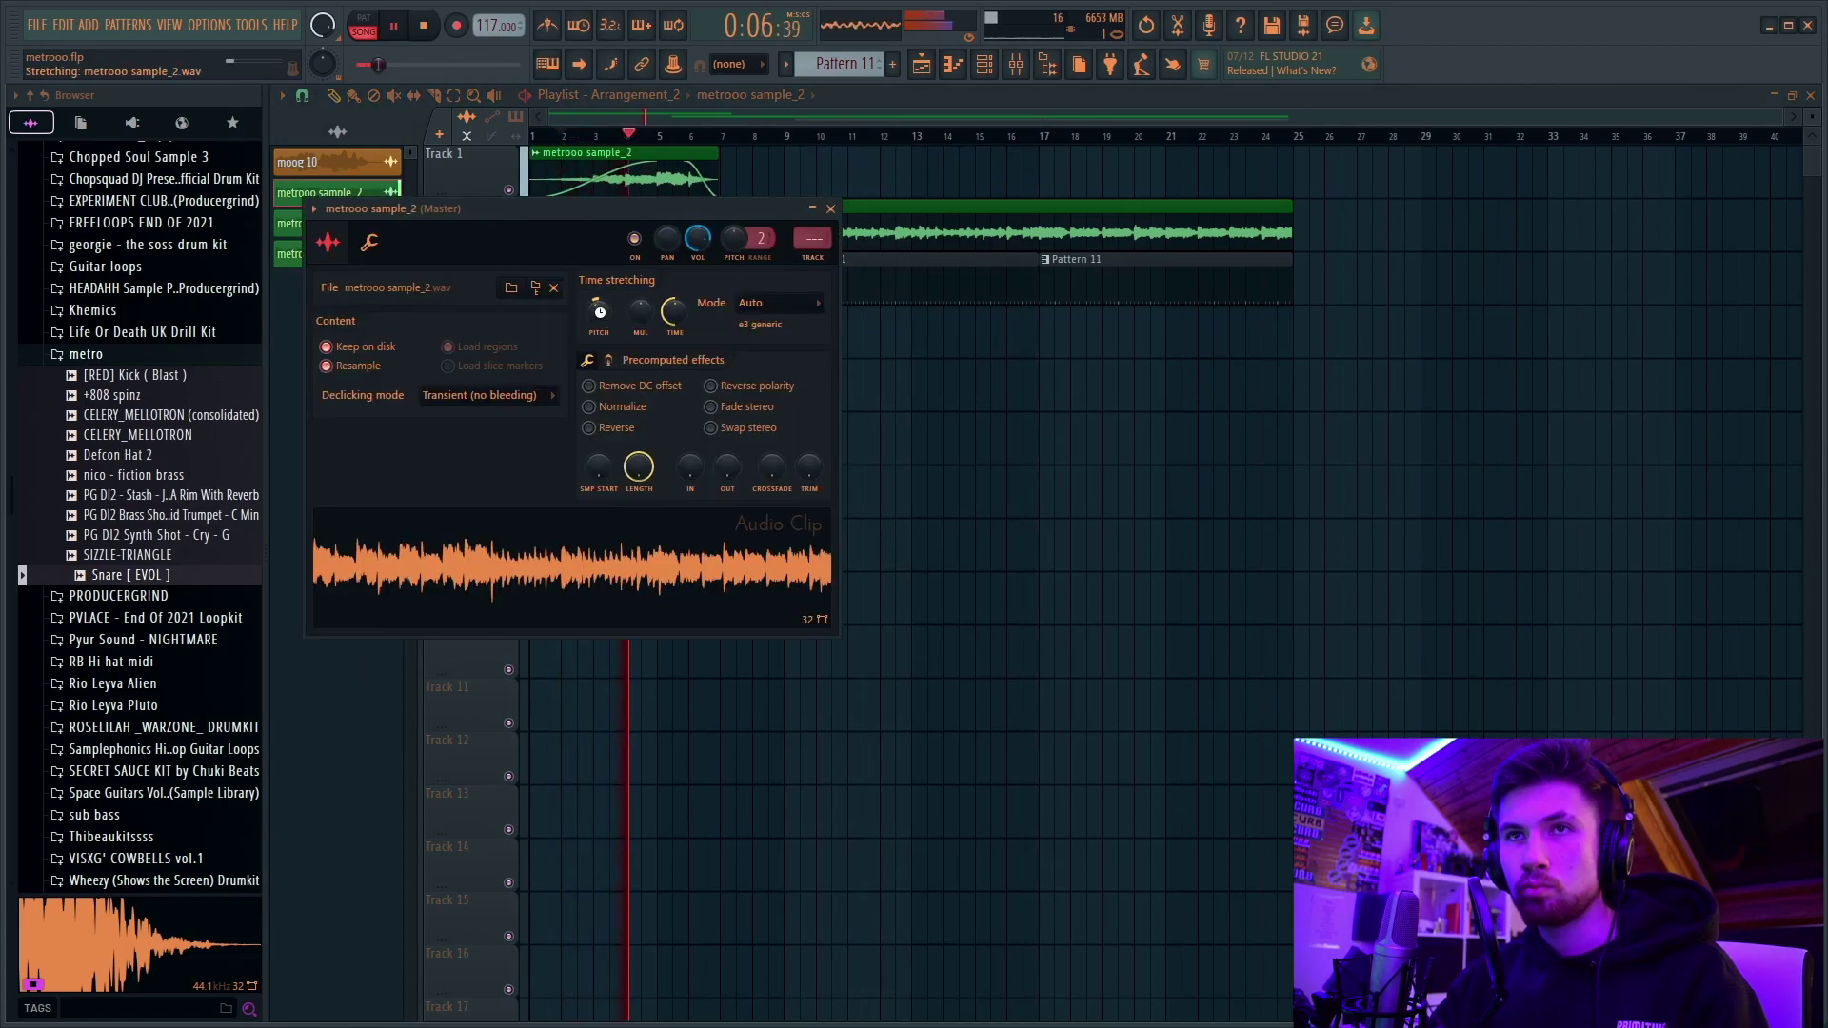
key("Escape")
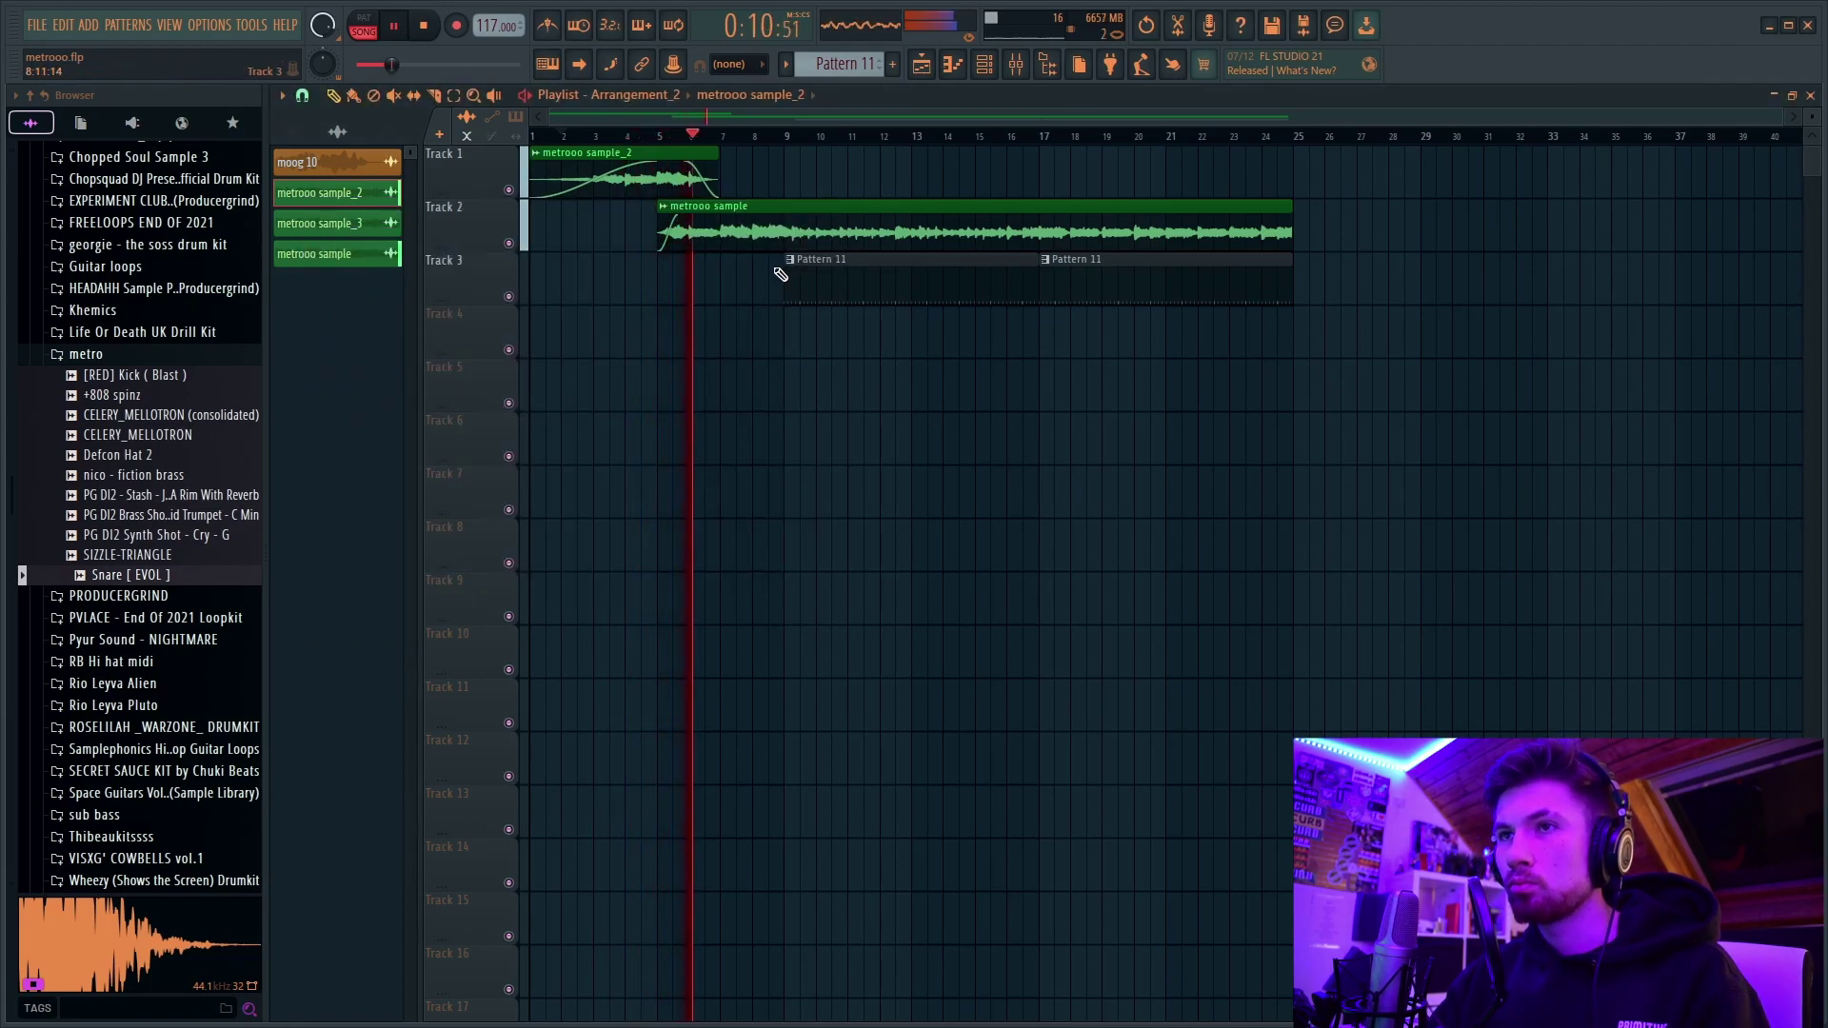
Step: Set the project tempo to 130 BPM and restretch all channels
double_click(705, 216)
key("Escape")
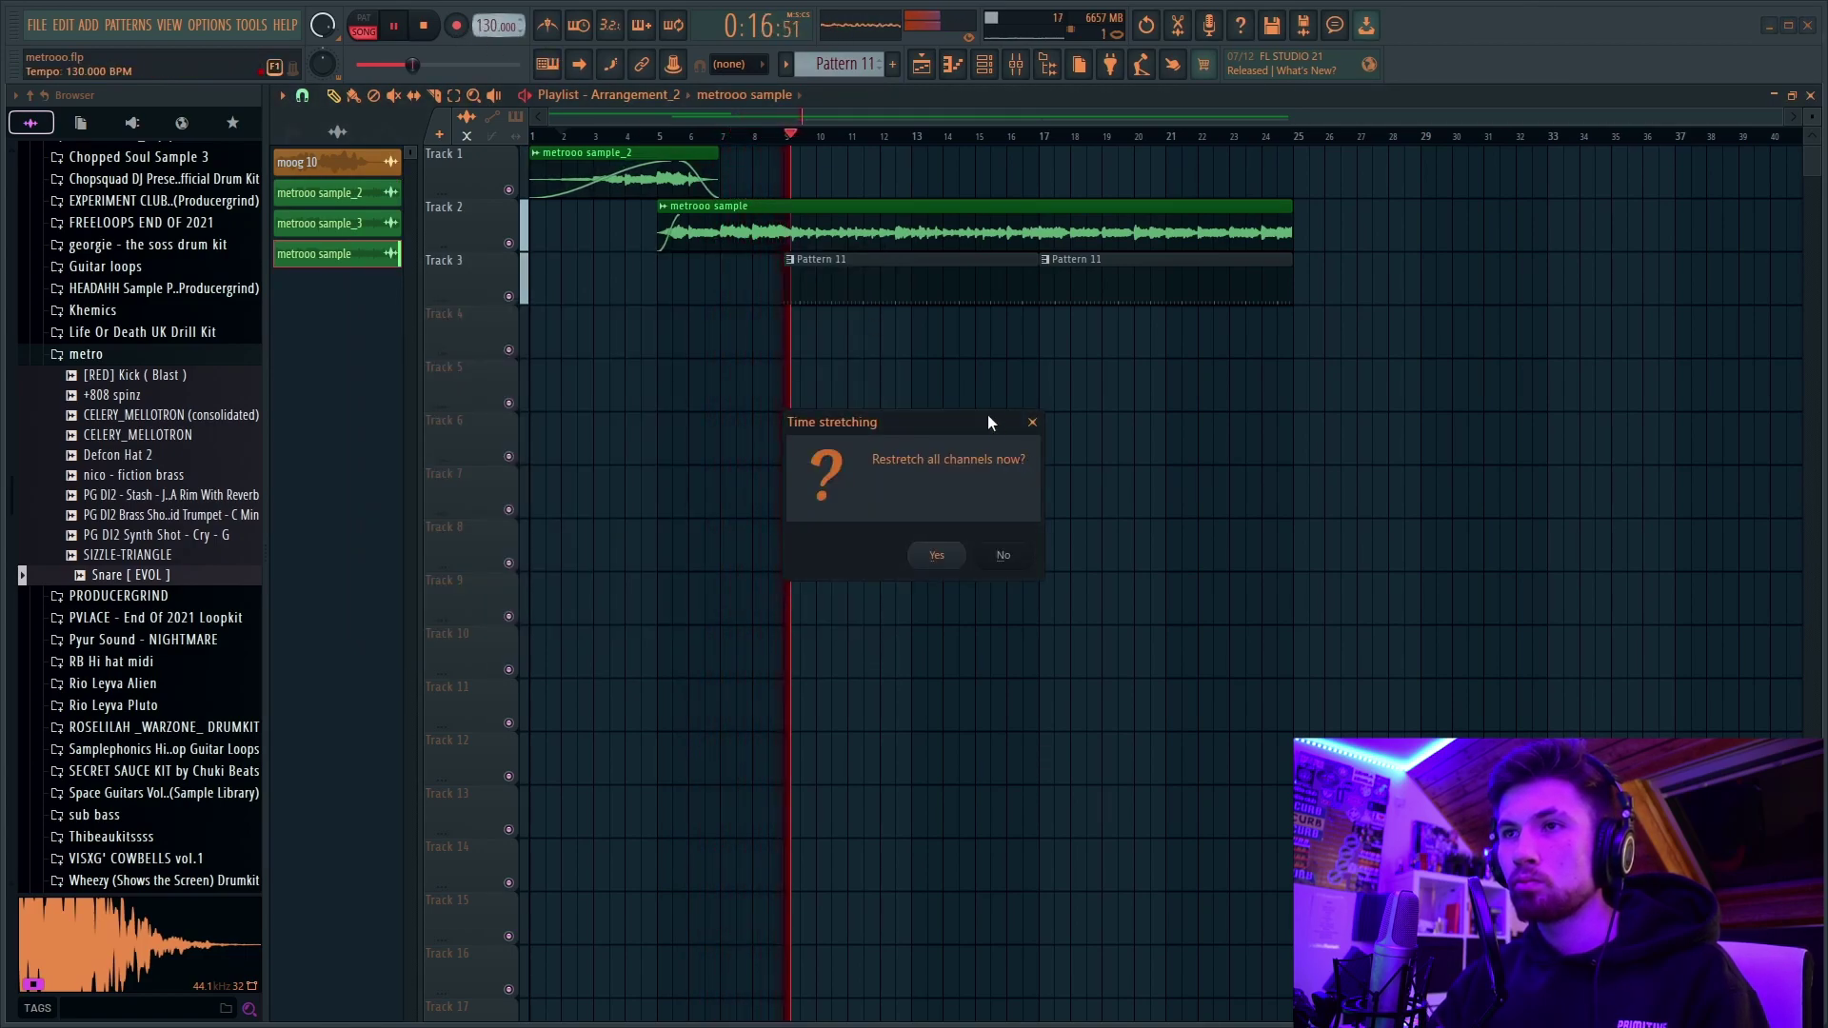
key("Return")
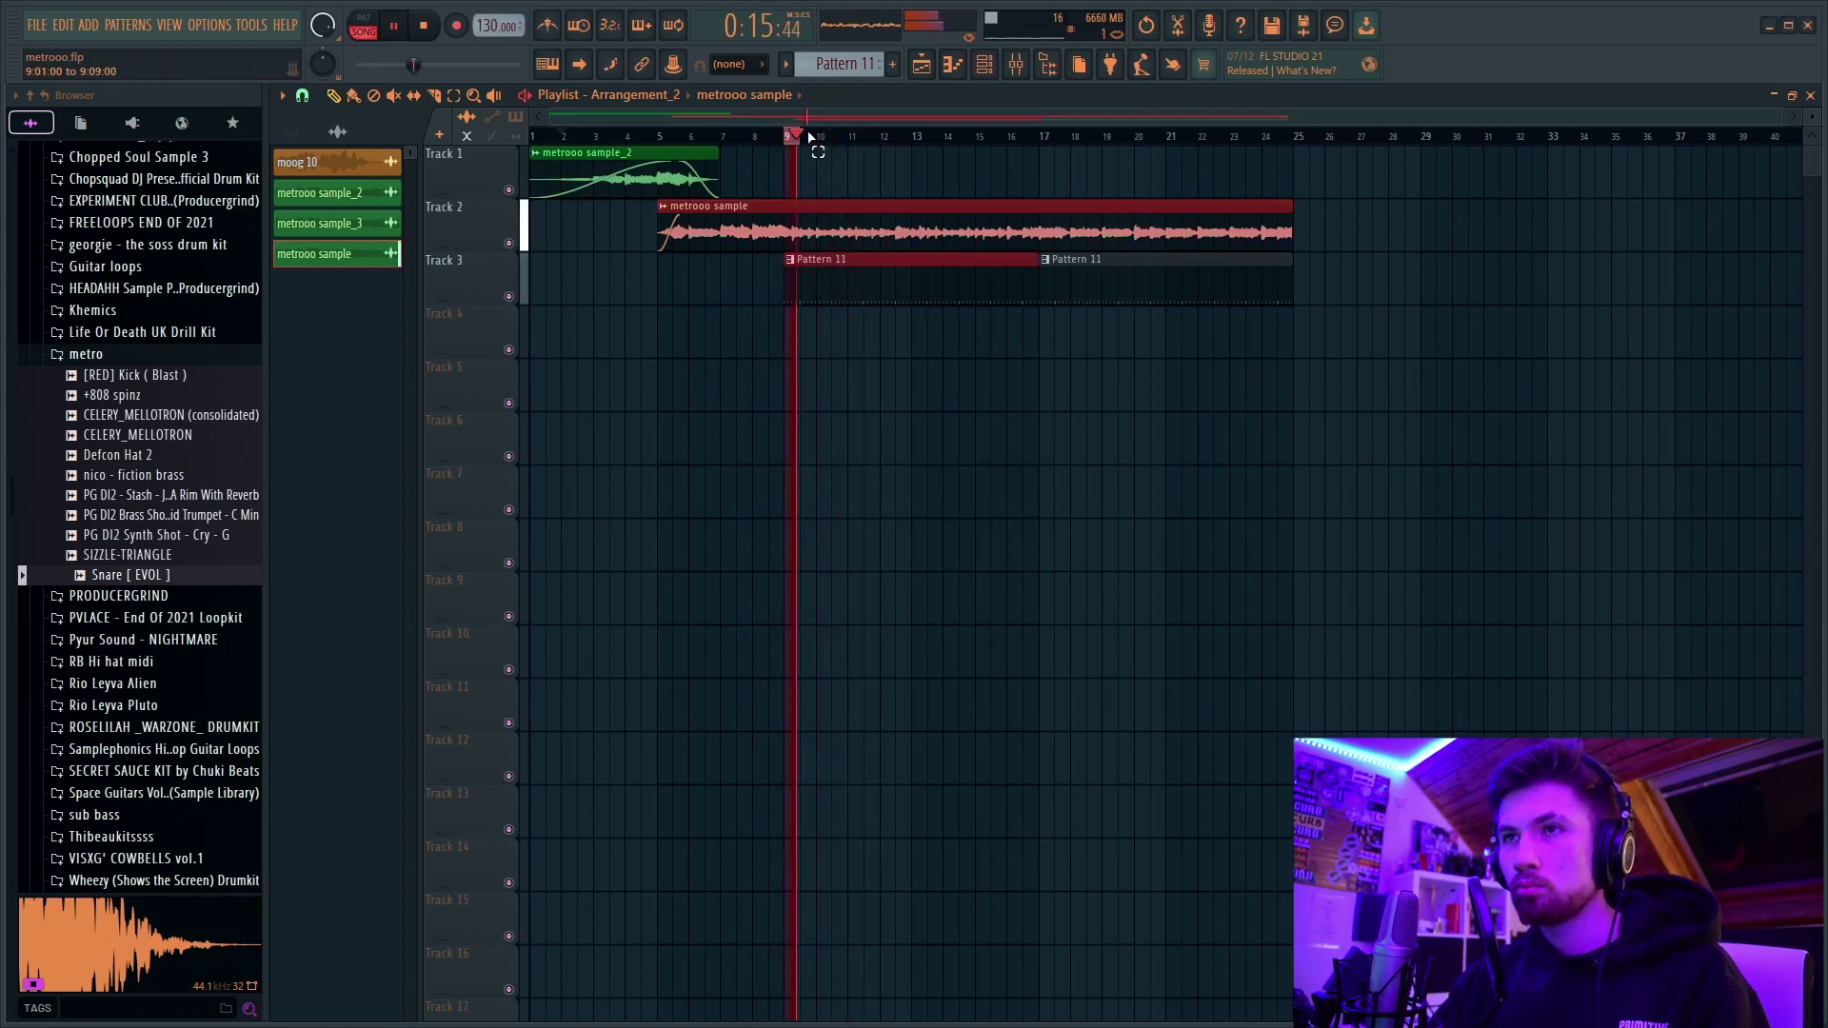
Step: Loop bars 9 to 17 and lower the Snare [ EVOL ] channel's volume to 57%
left_click_drag(798, 138, 1044, 152)
left_click(988, 72)
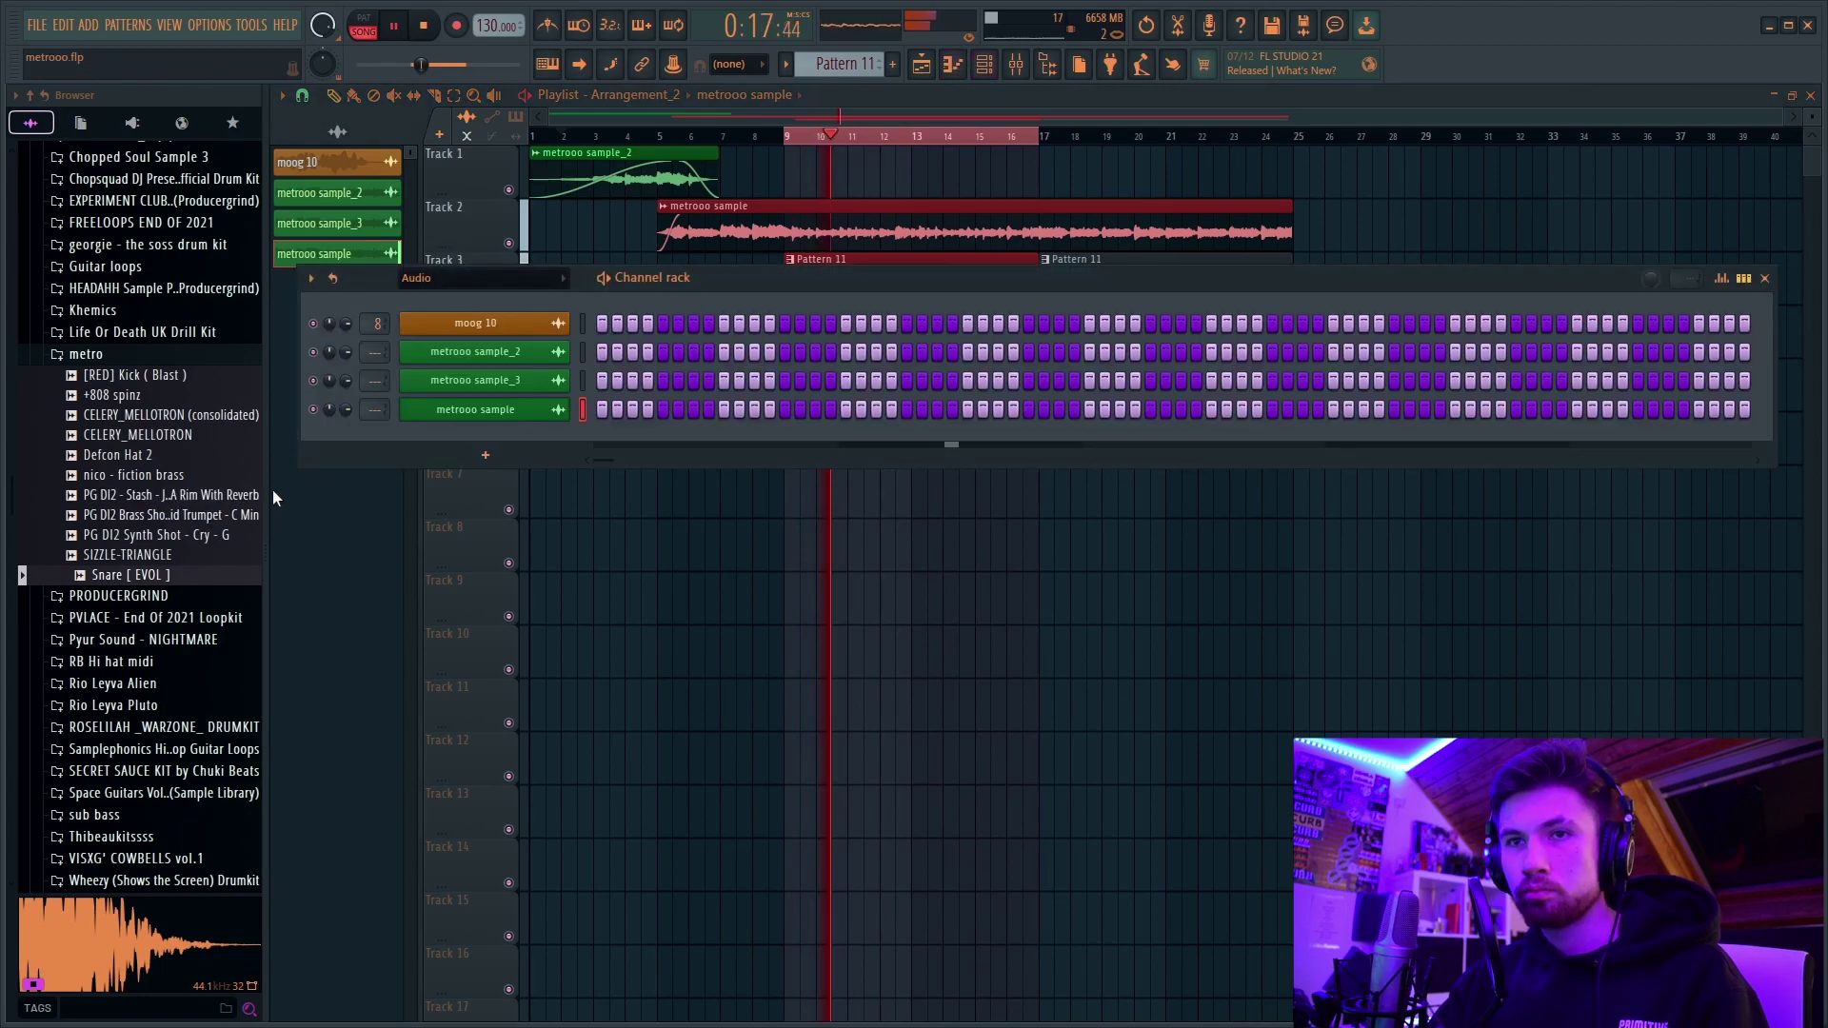
scroll(471, 283, "down", 1)
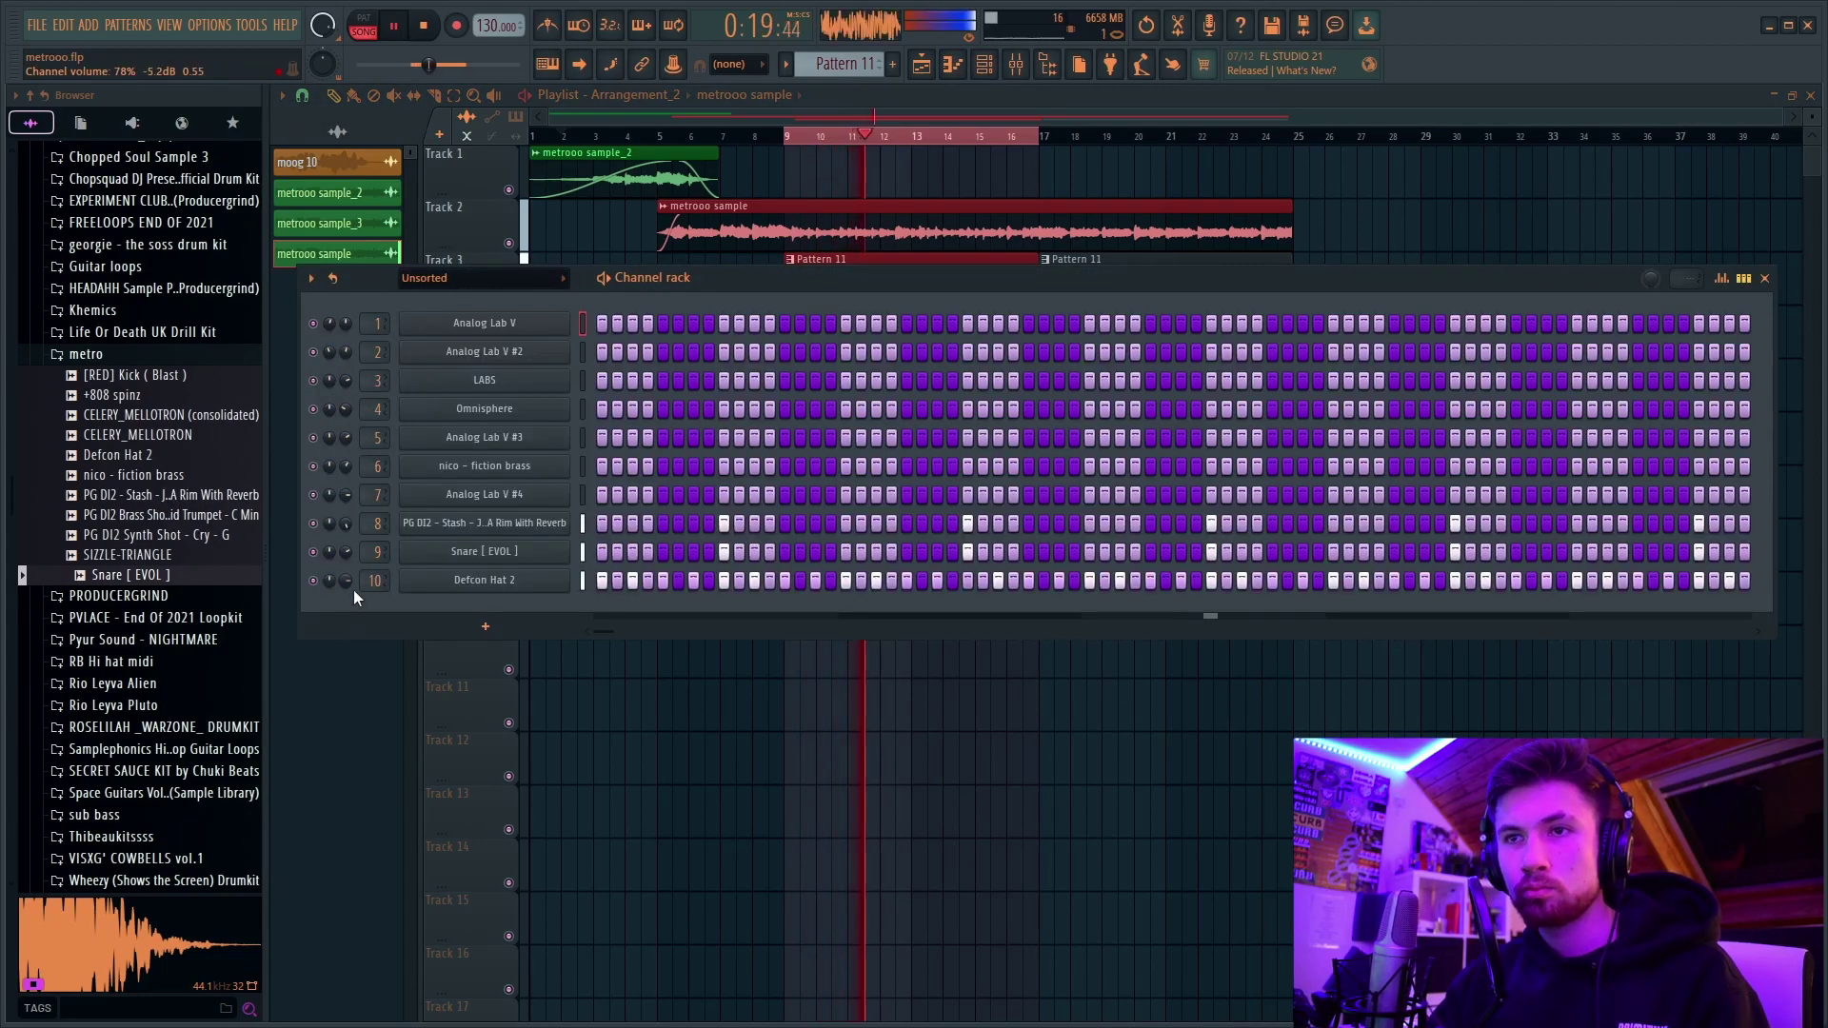
left_click_drag(345, 550, 344, 556)
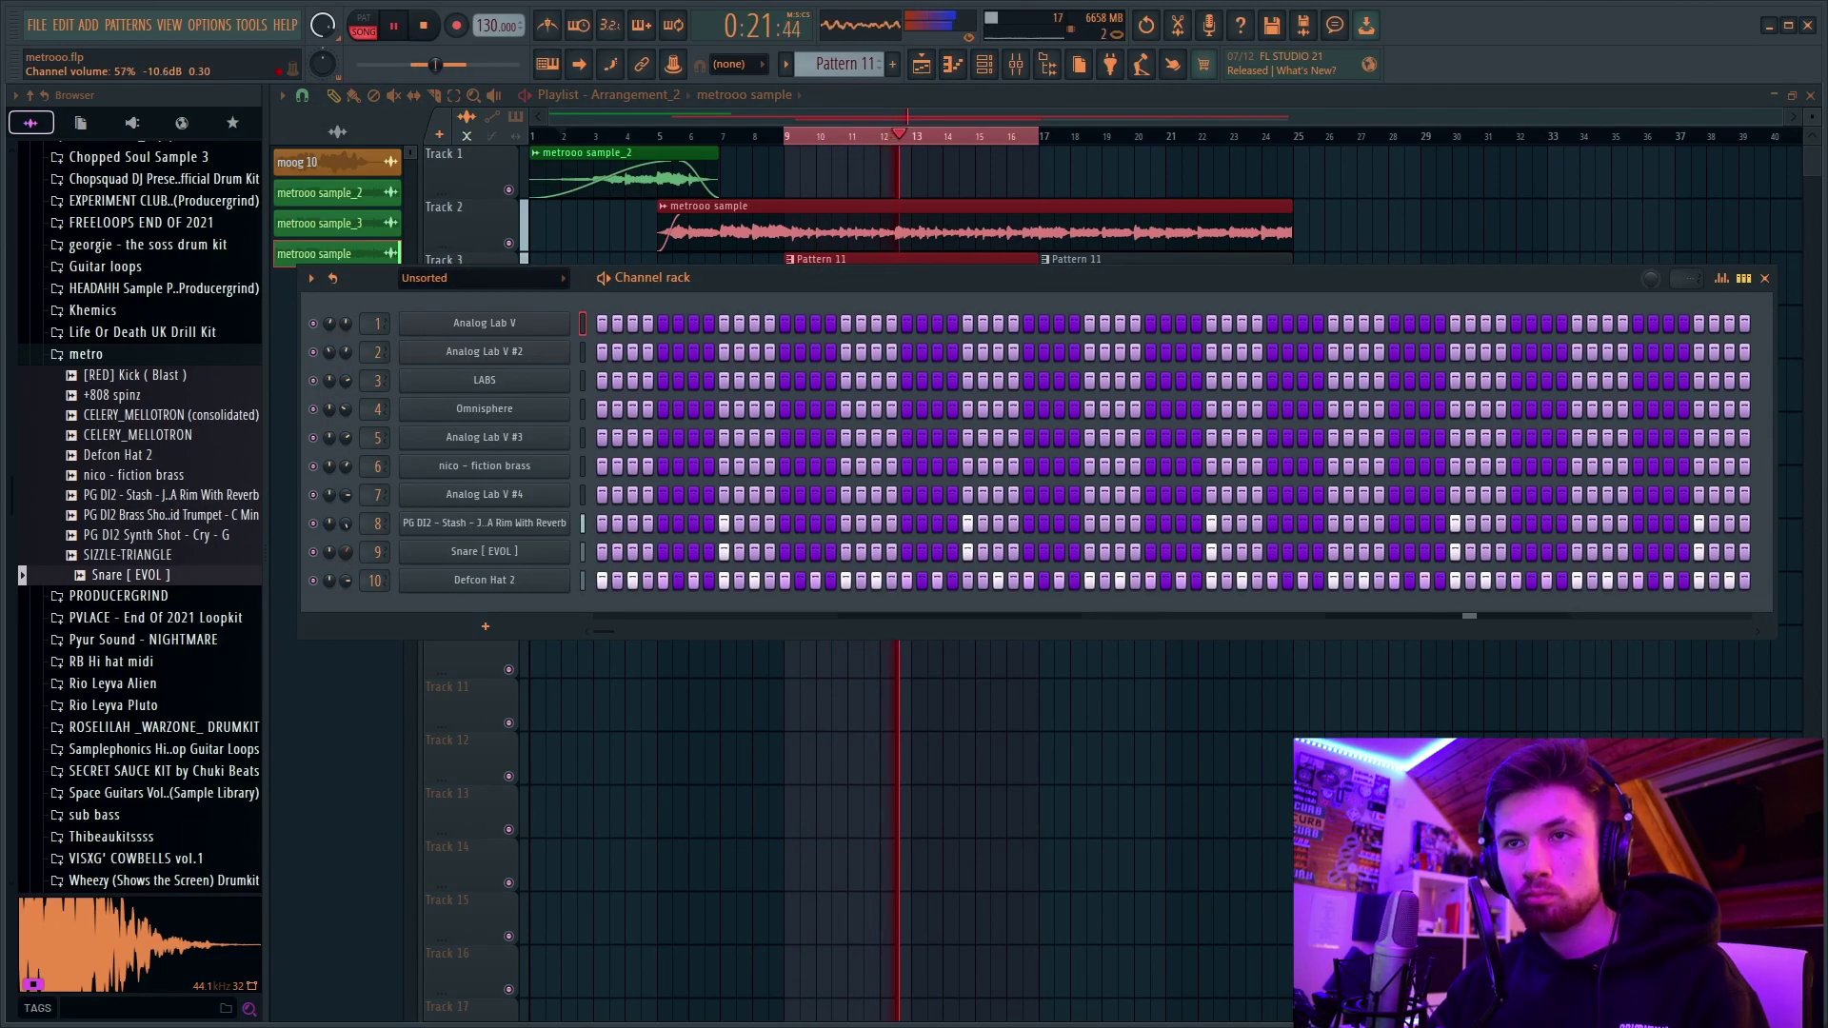
Step: Add the [RED] Kick ( Blast ) and +808 spinz samples from the metro kit as new channels
left_click_drag(141, 382, 378, 614)
left_click_drag(173, 421, 490, 641)
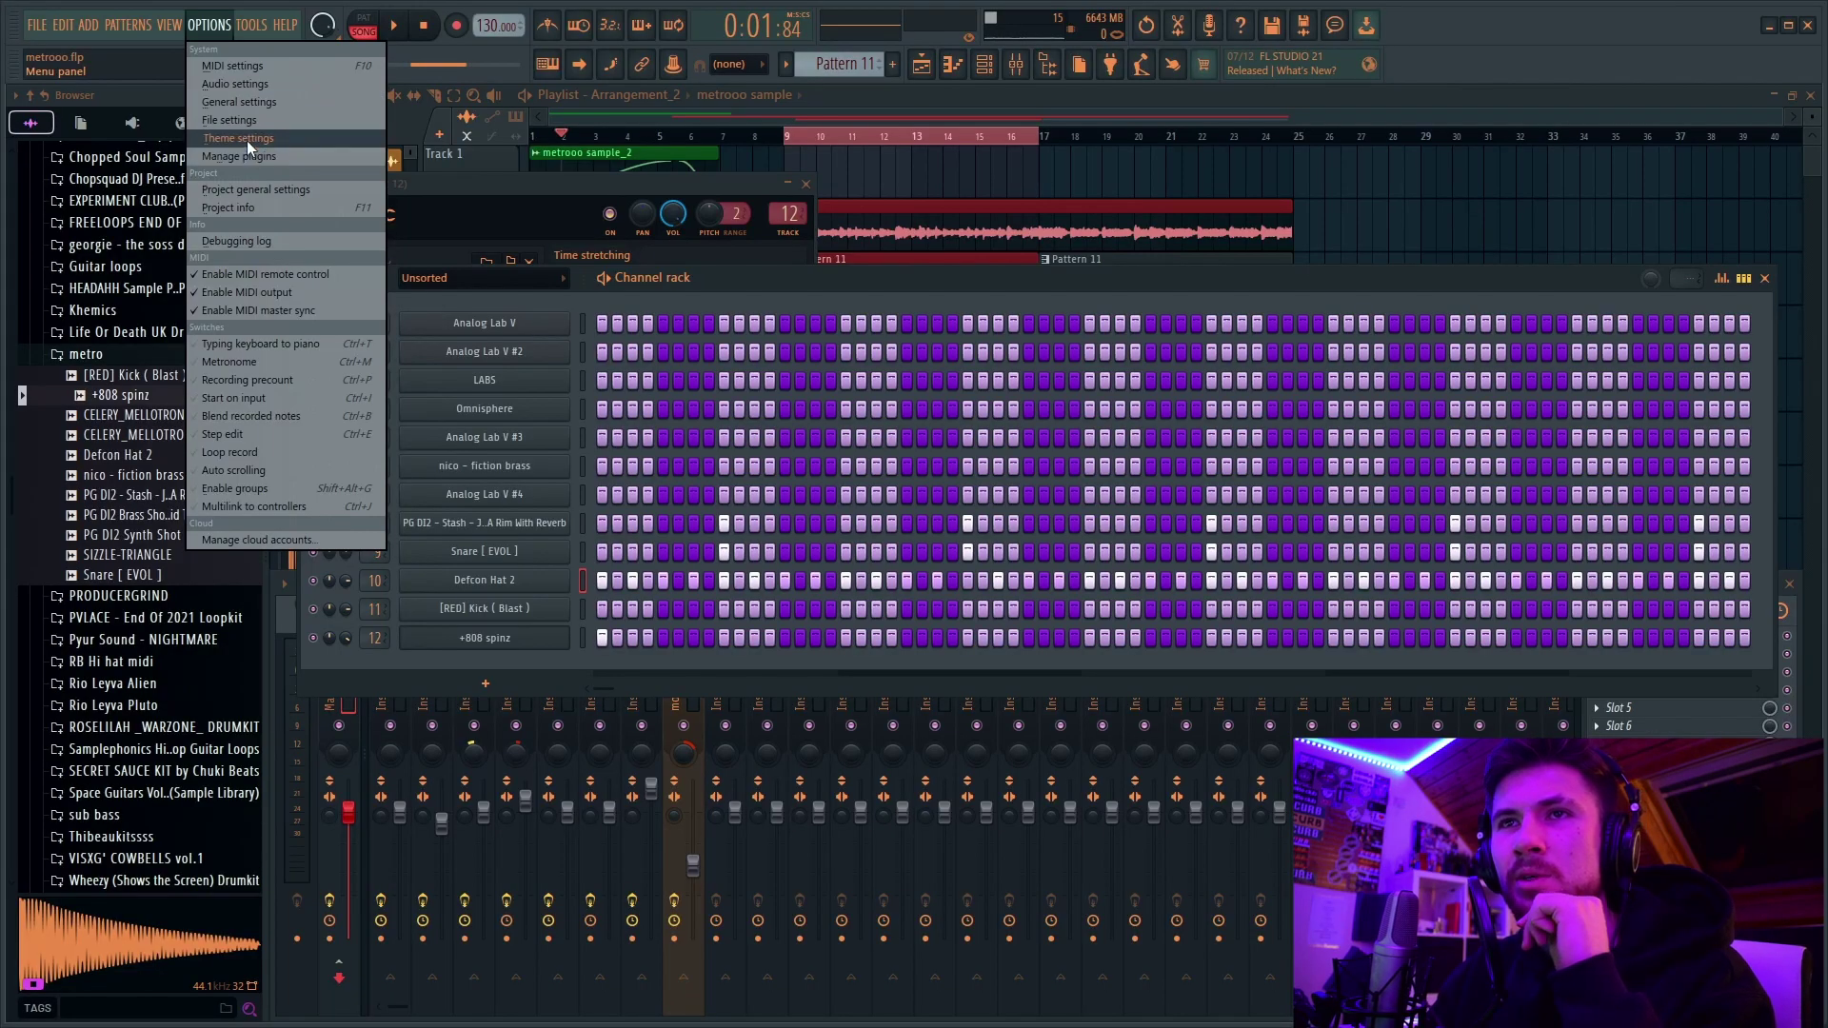
Step: Change the odd step colour in the theme settings to a dark shade and accept it
left_click(243, 139)
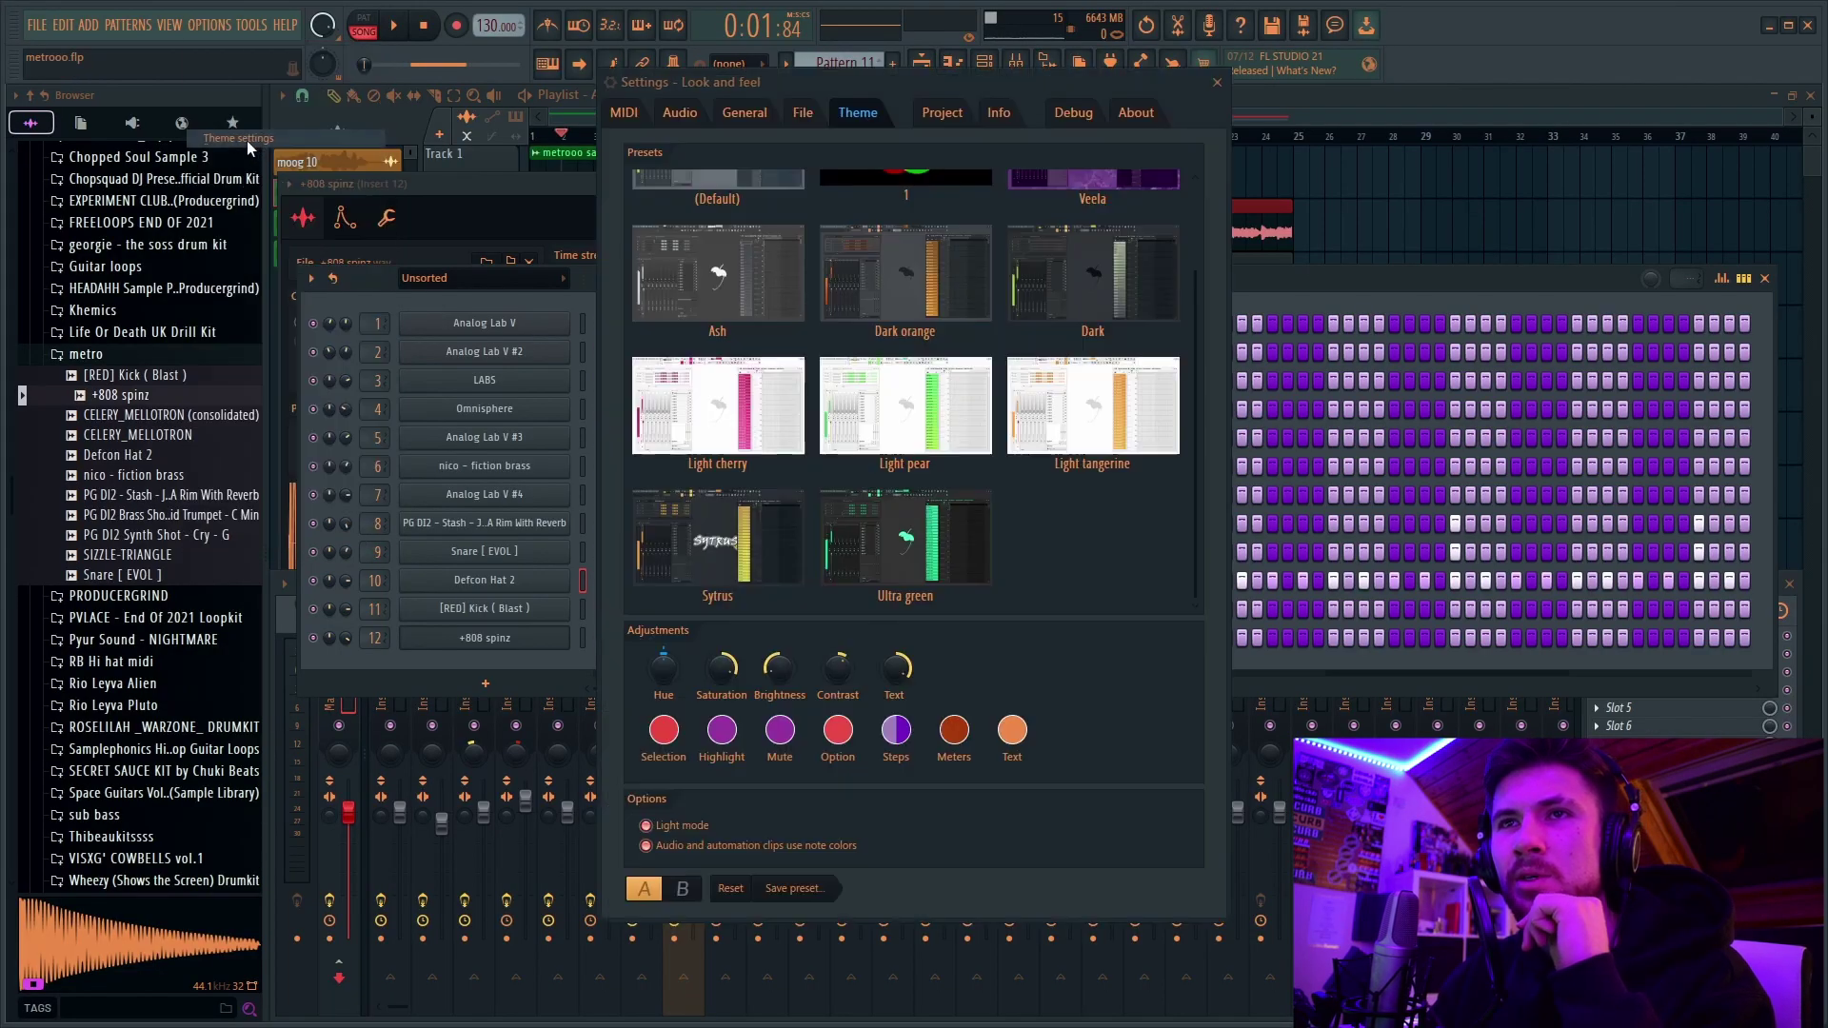
left_click(897, 730)
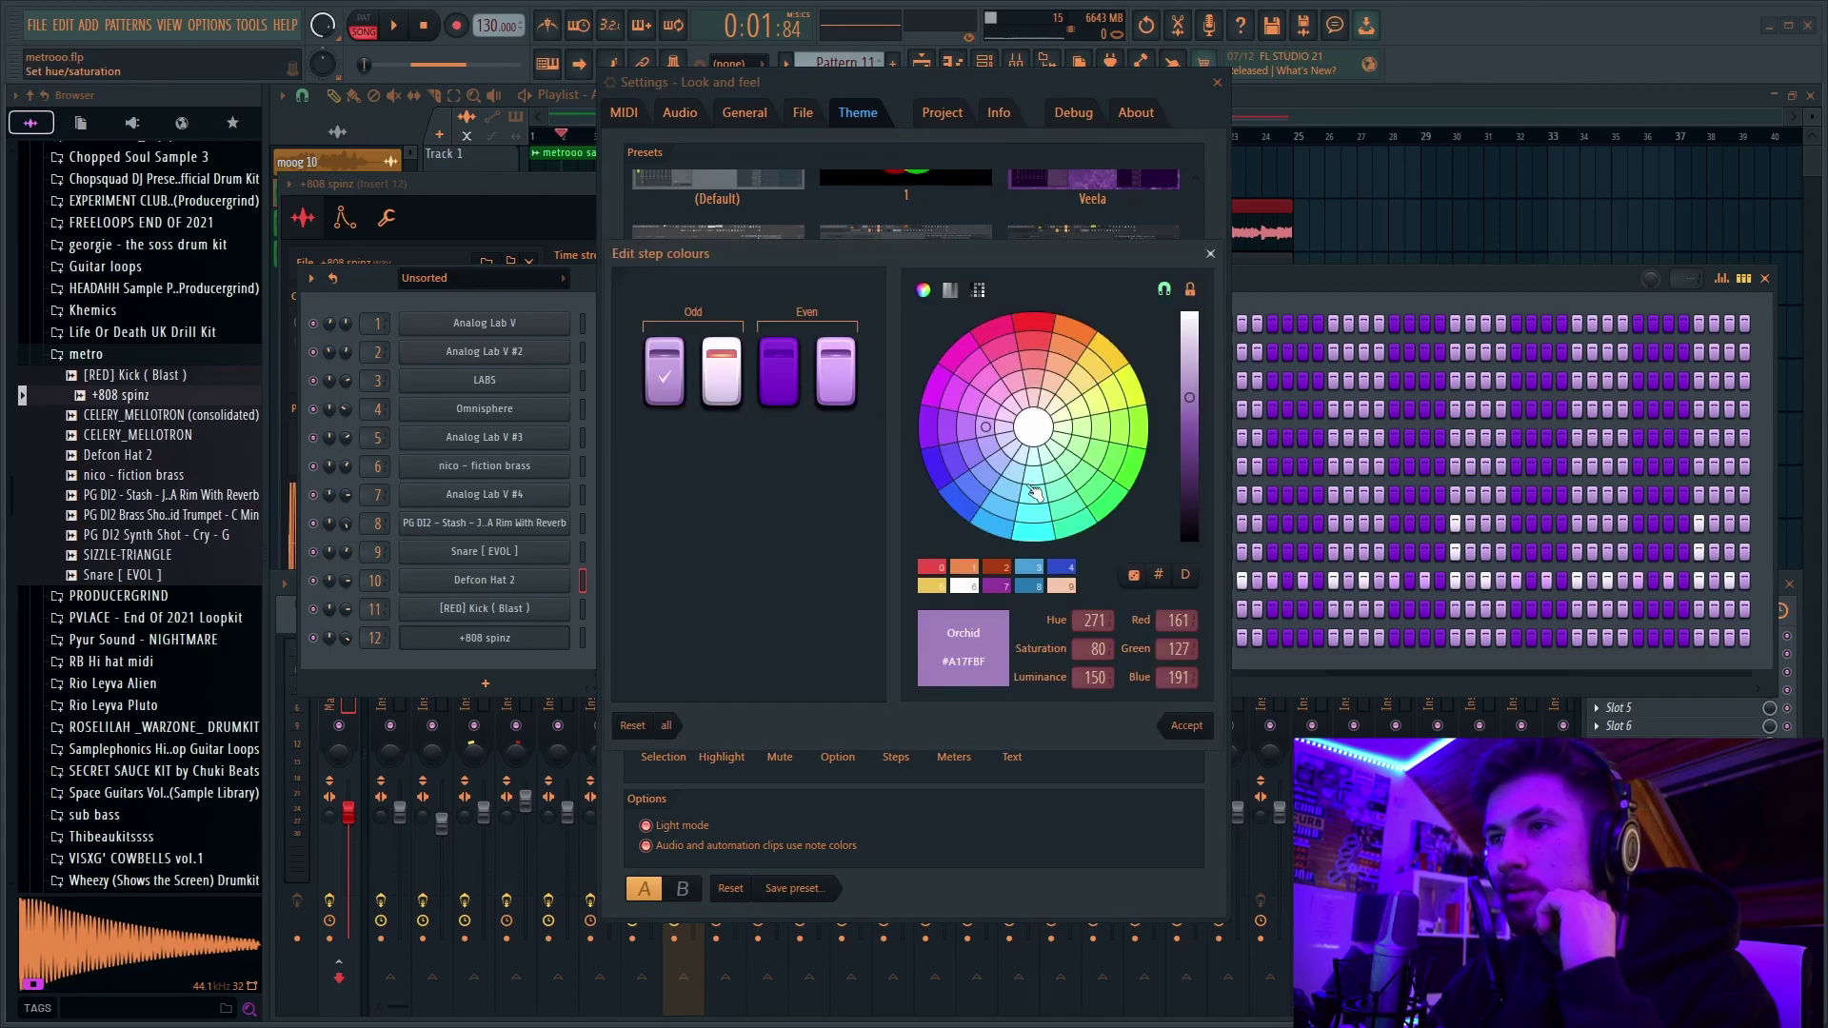
left_click(1131, 471)
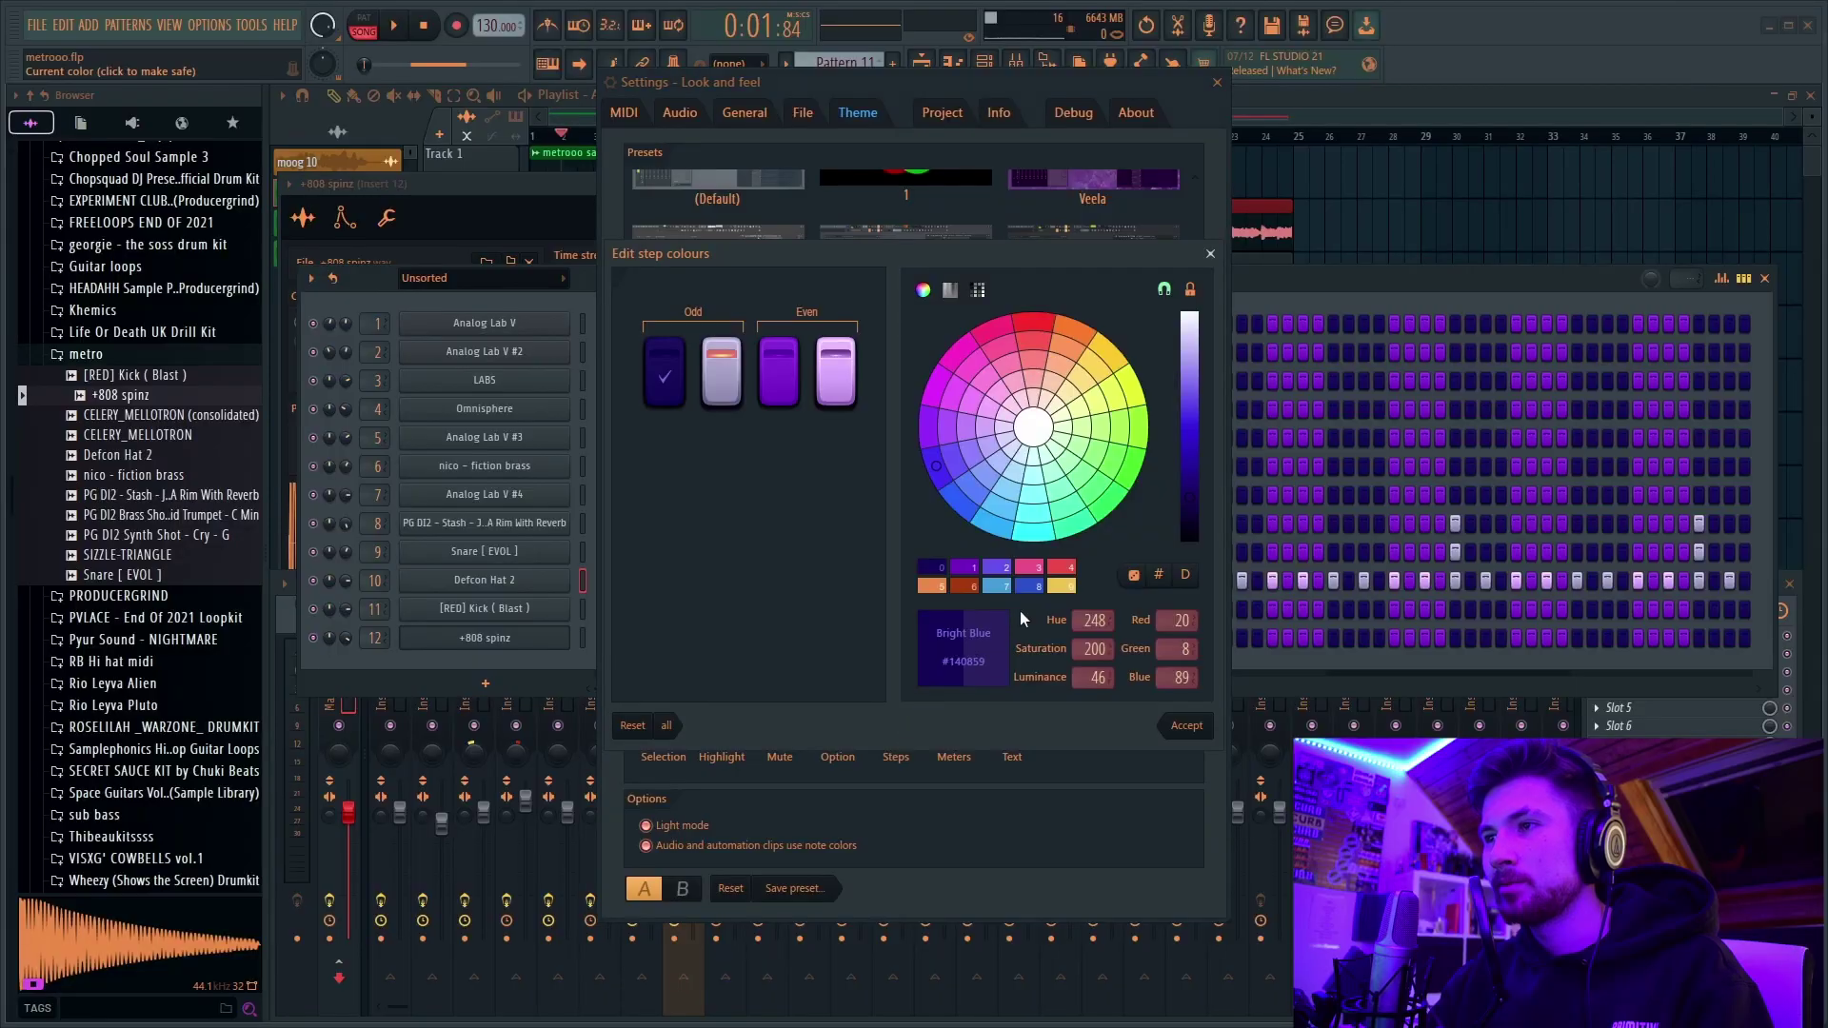
left_click(1189, 726)
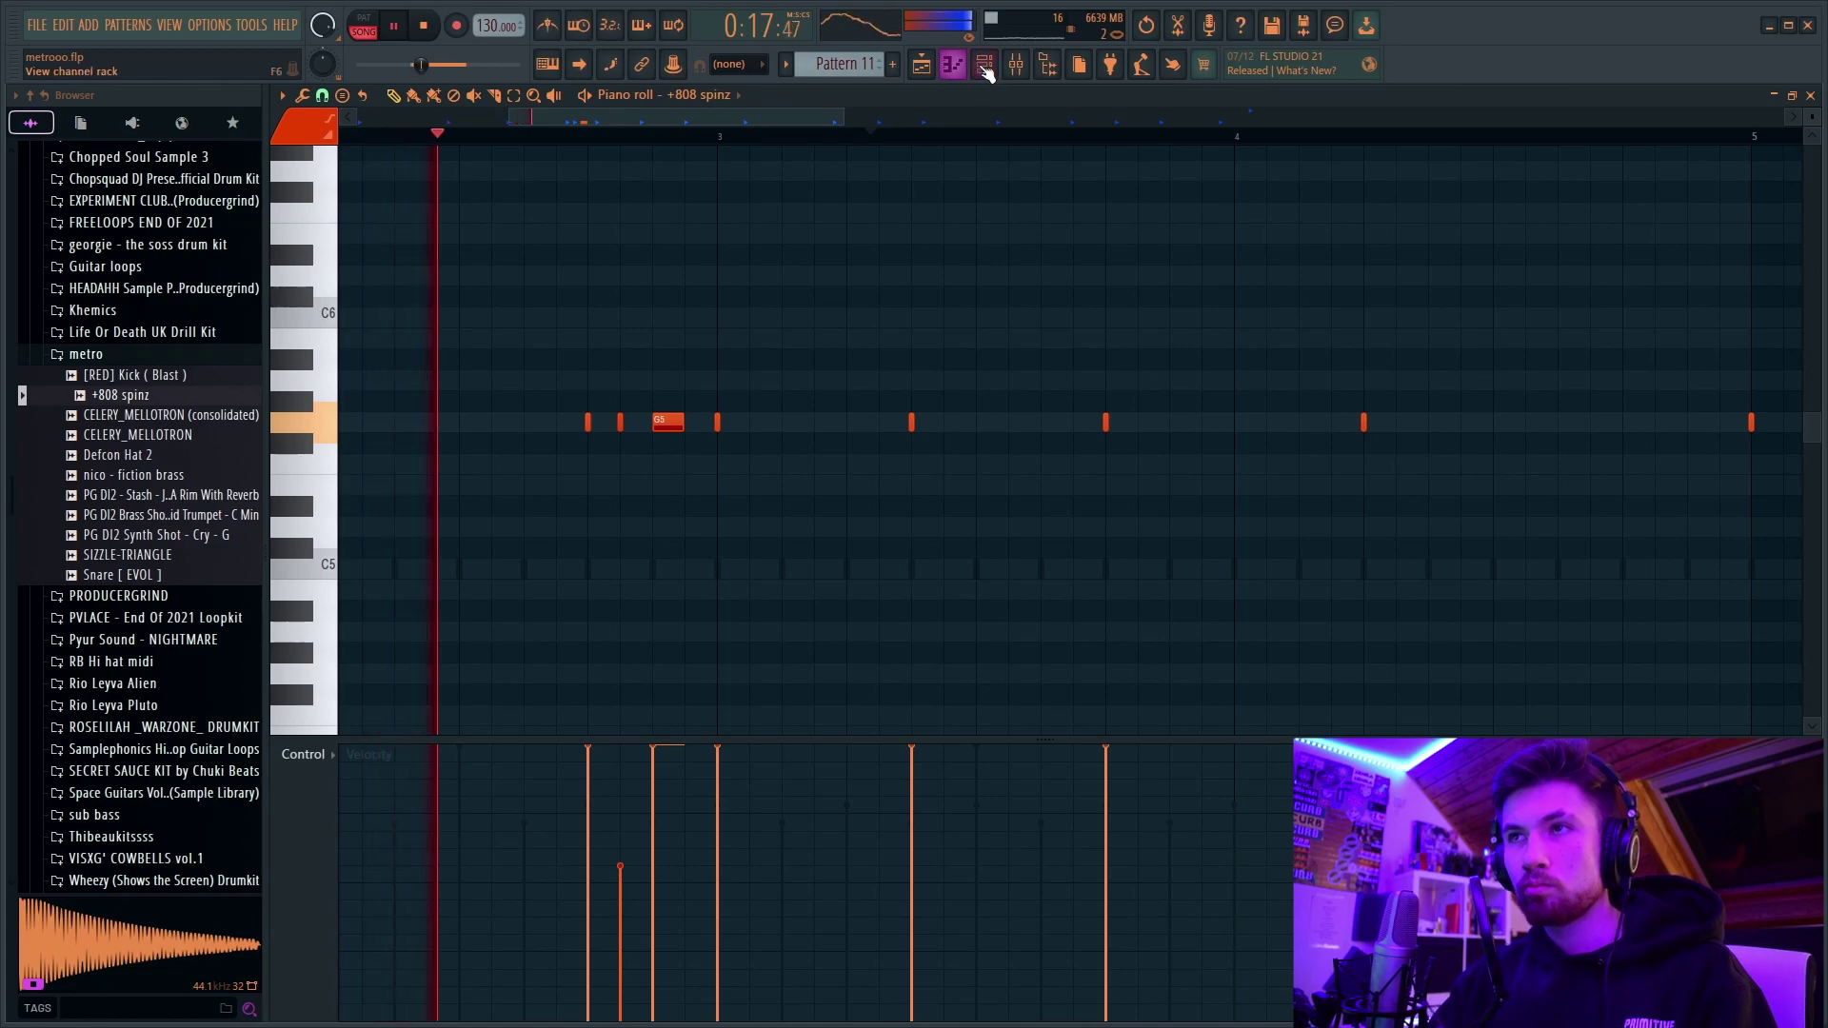
Step: Enable the volume envelope on the +808 spinz channel and set its sustain level to about 6%
key("F6")
left_click(509, 638)
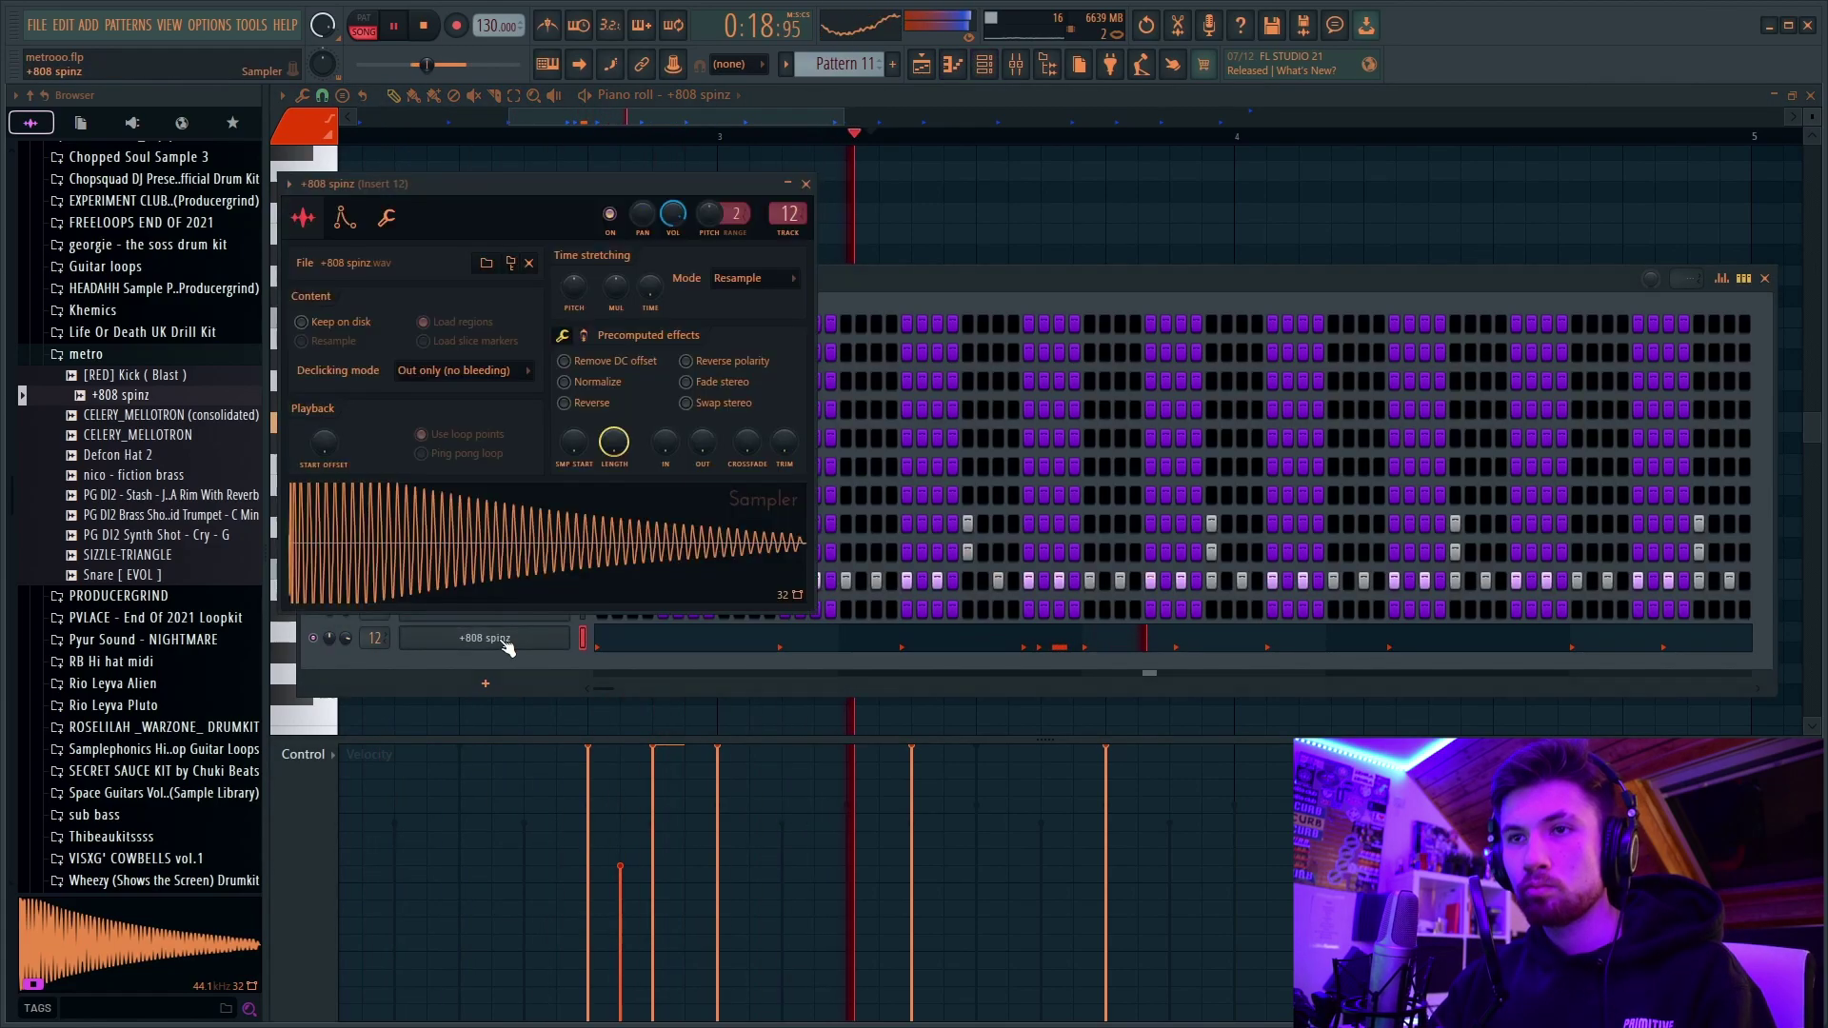
left_click(344, 218)
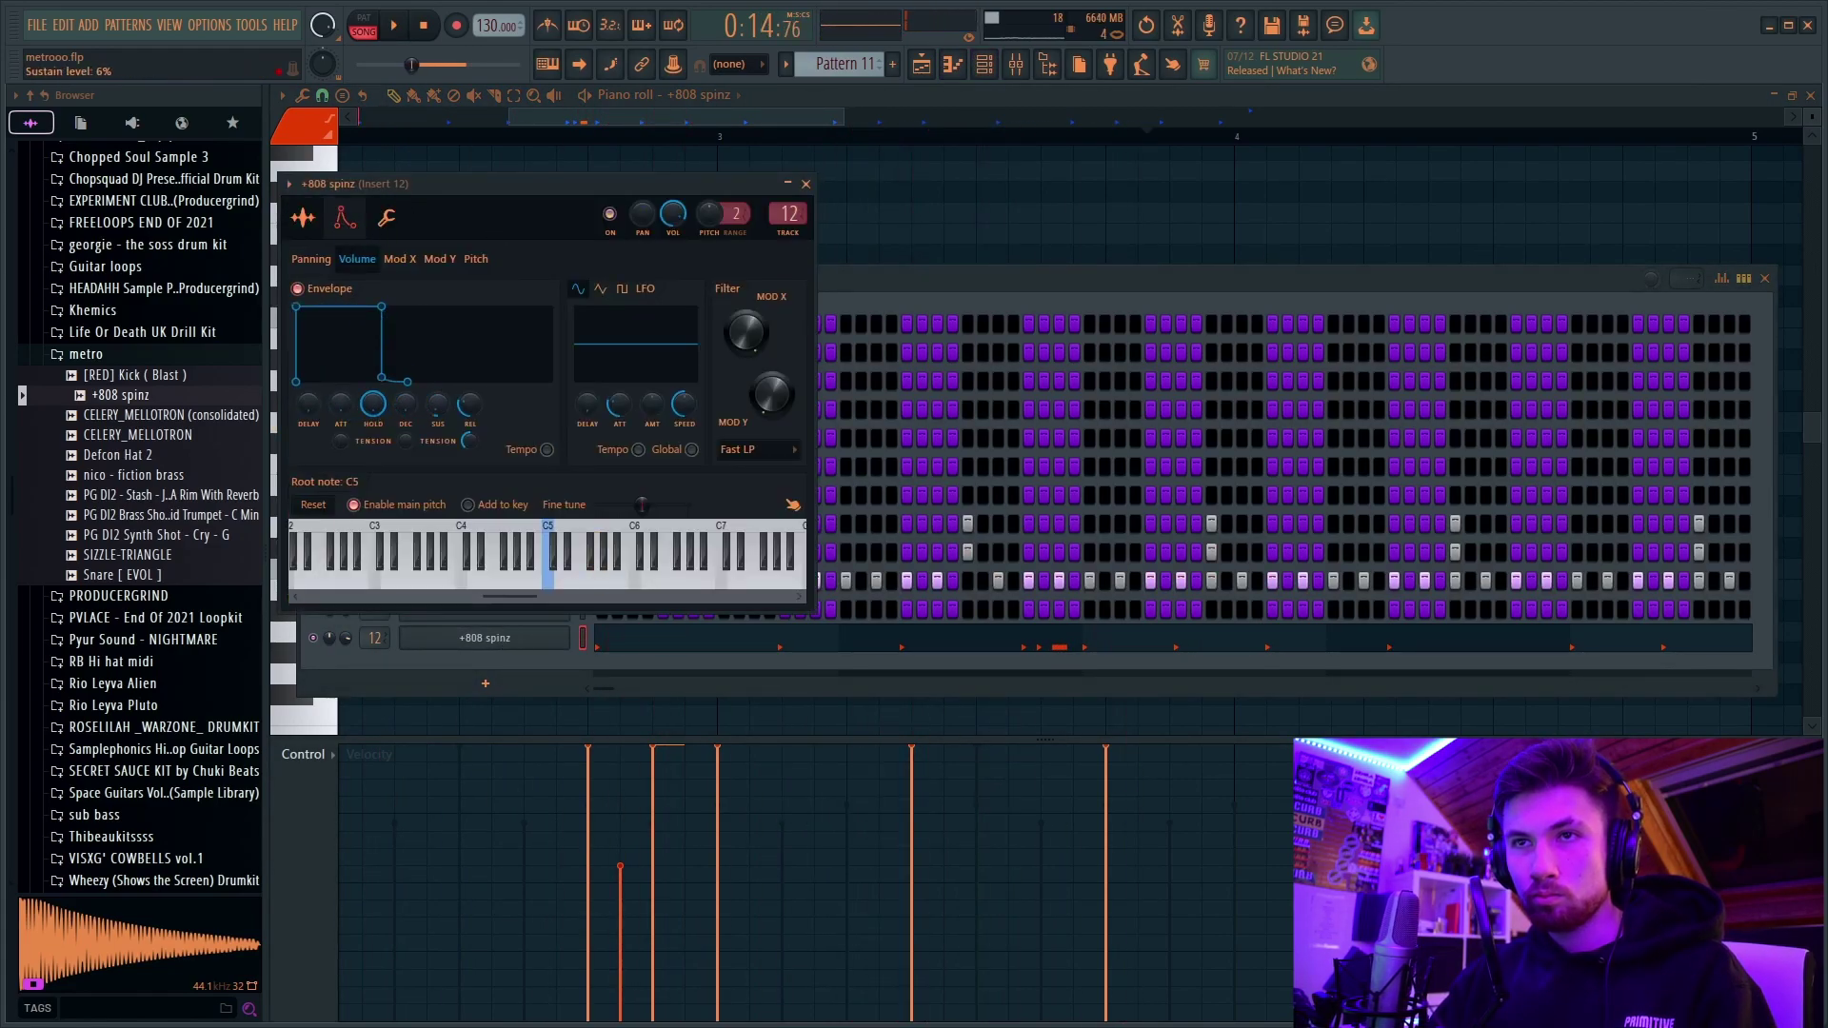
Step: Play back the +808 spinz notes and delete the first note after the bar 3 downbeat
left_click(999, 232)
key("space")
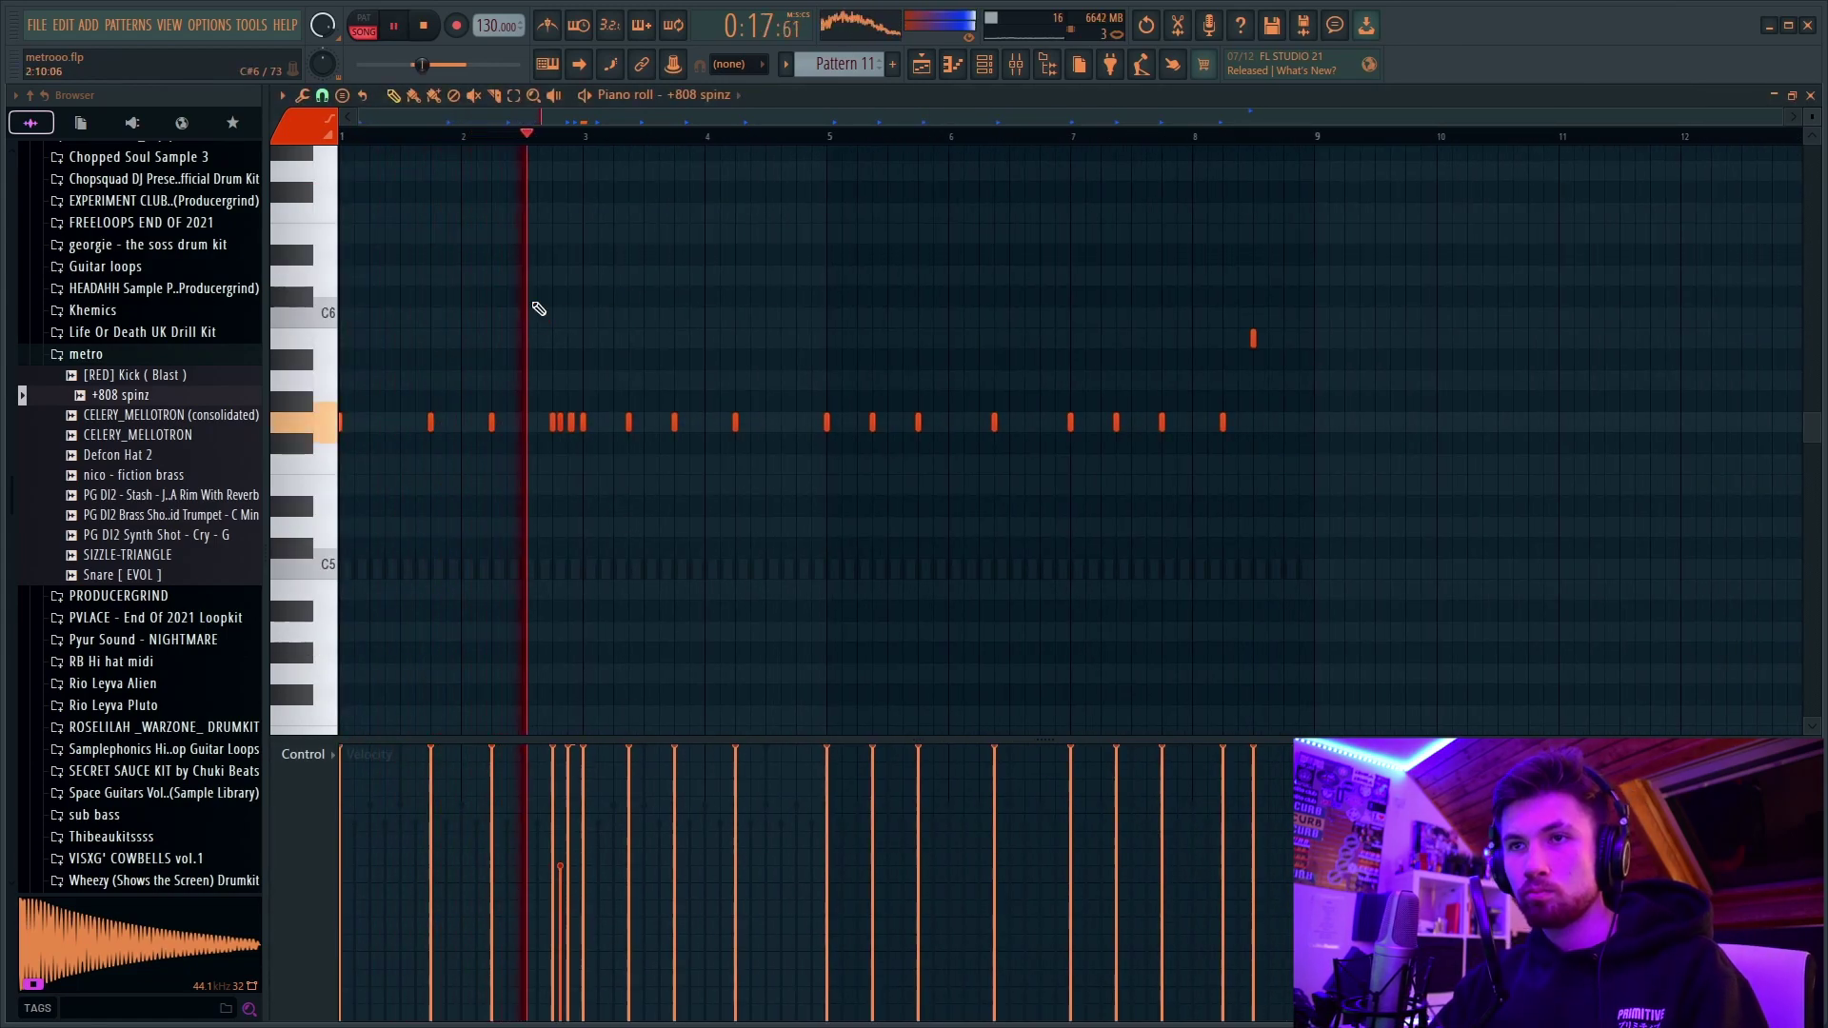
right_click(628, 422)
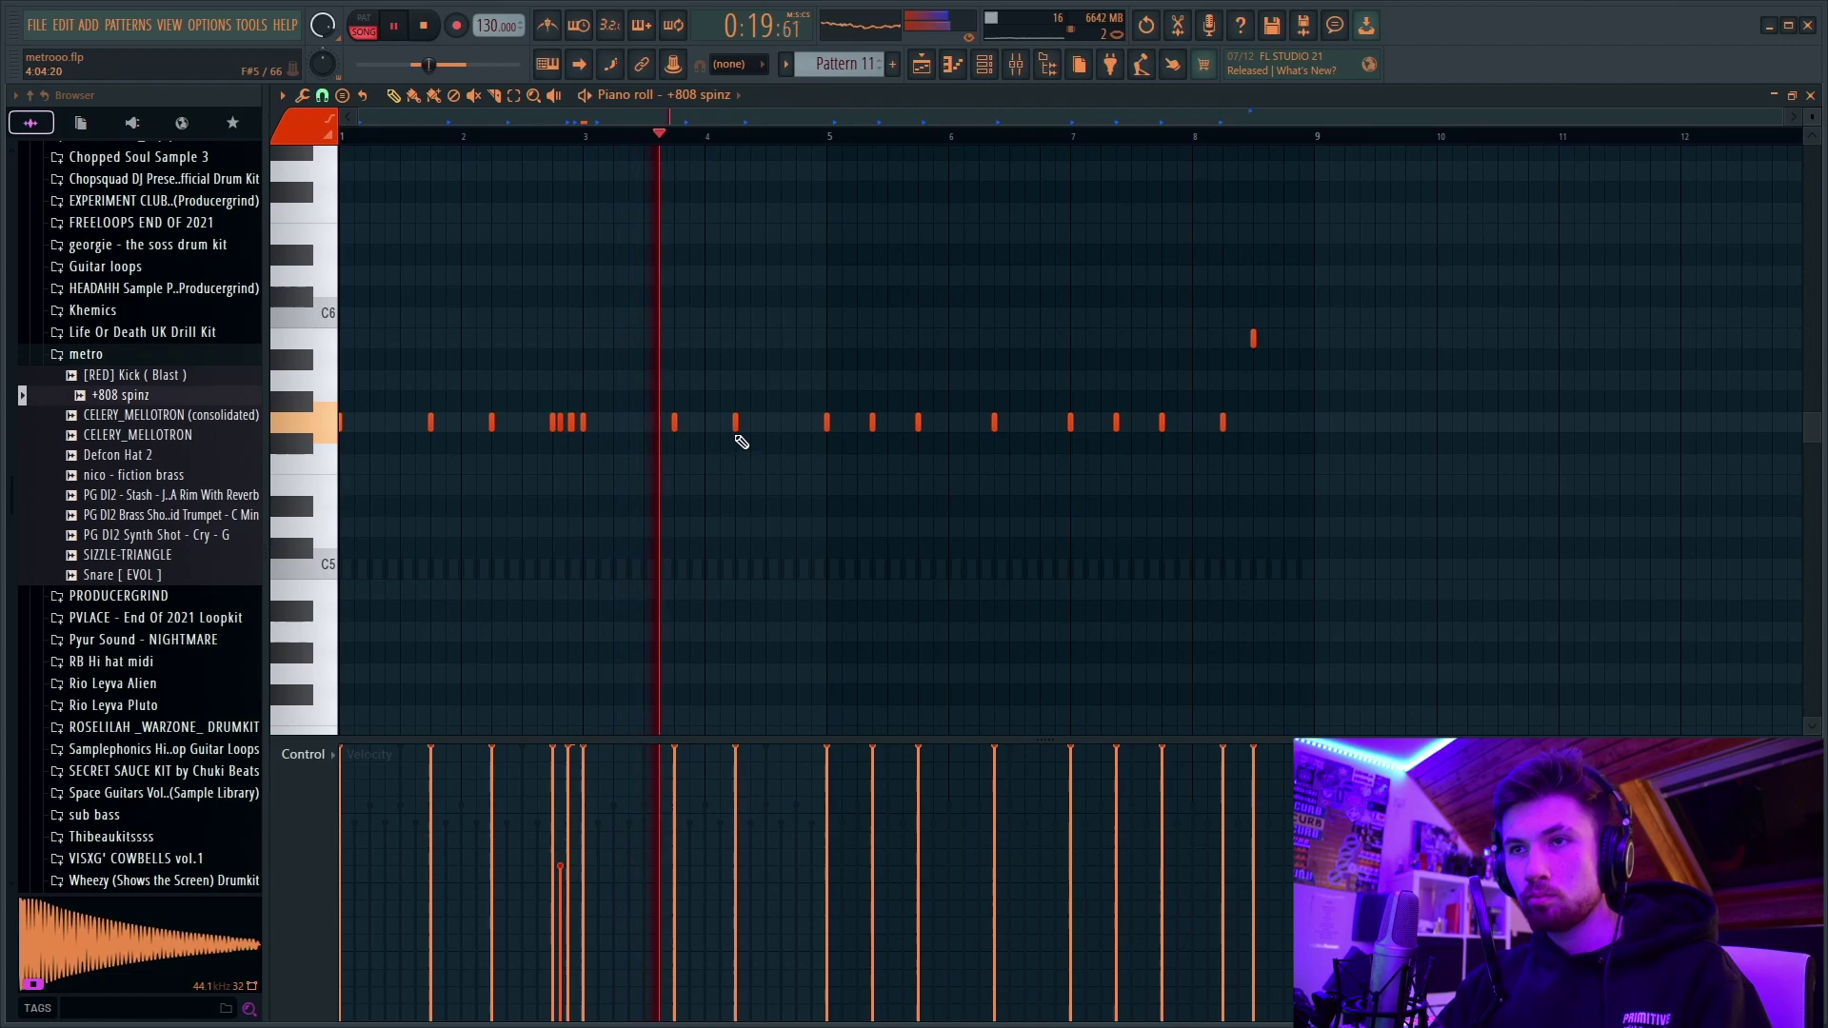
key("space")
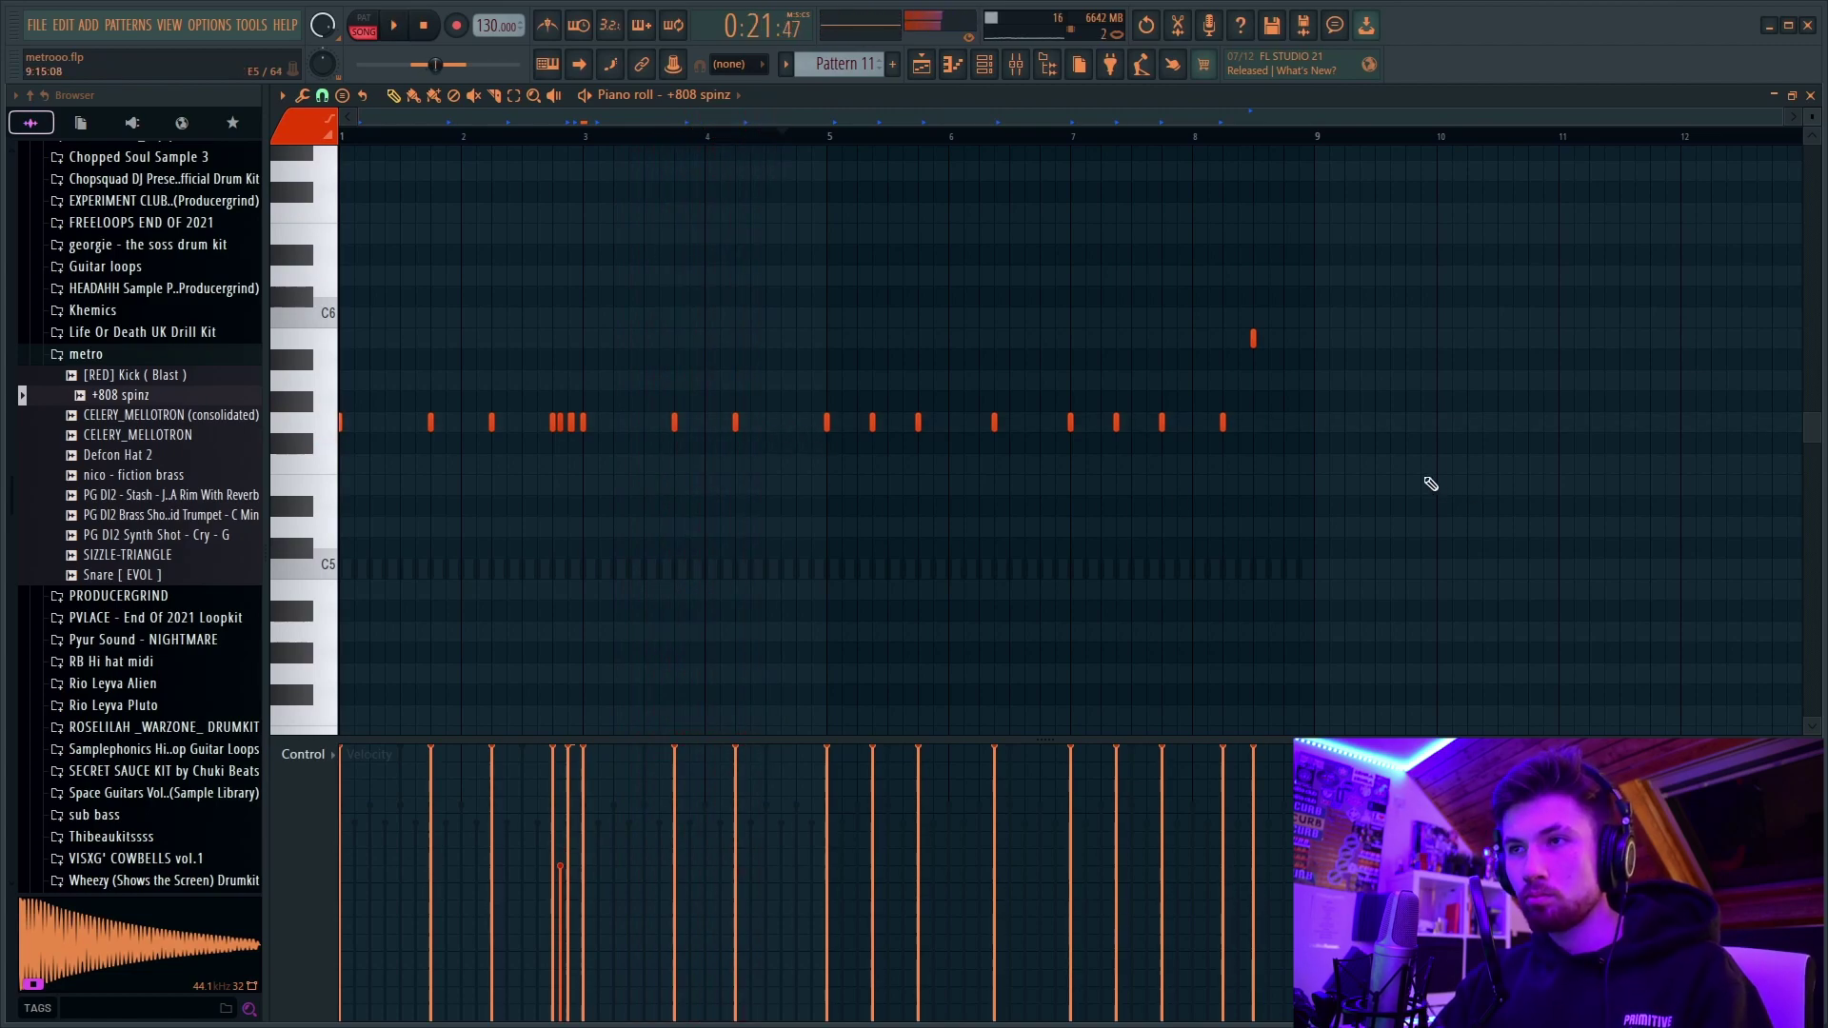
Step: Delete all the +808 spinz notes from the start of bar 5 onward
left_click_drag(1391, 474, 811, 207)
key("Delete")
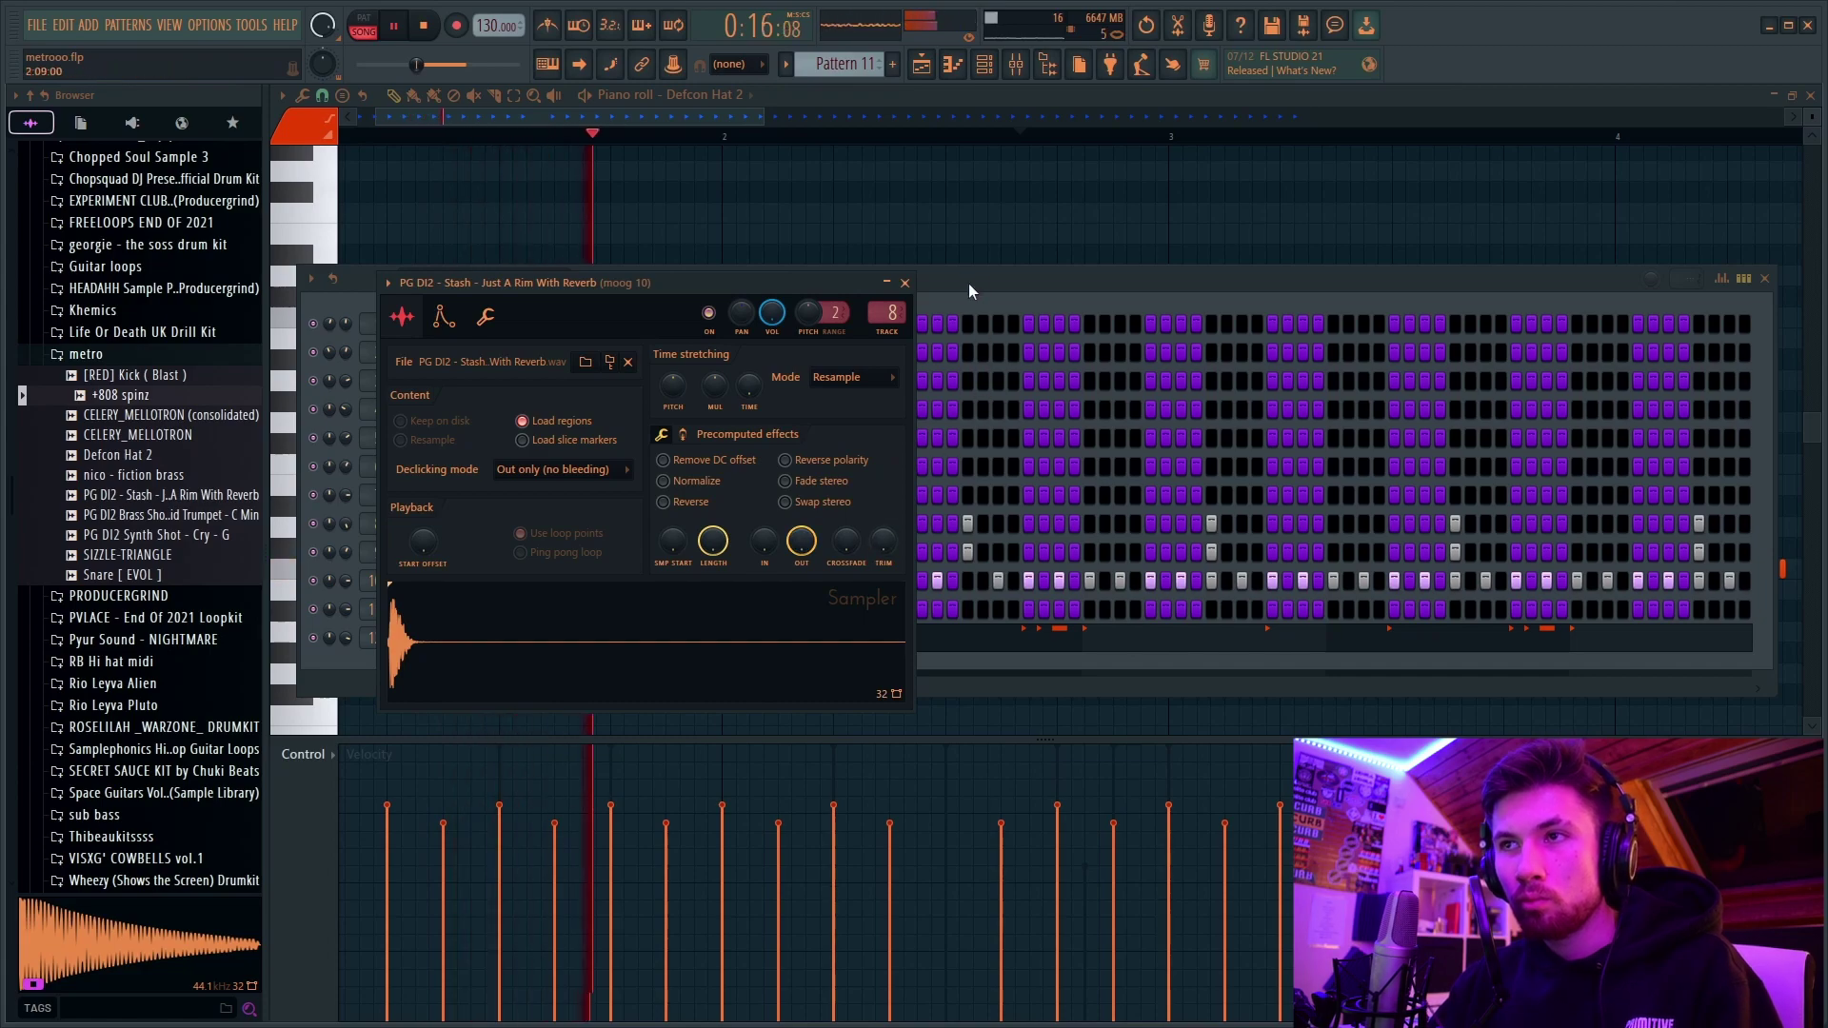
Step: Add PG Z6 Snare 02 from the ZONE 6 Drum Kit as a new channel and place a hit on step 3 of bar 2
left_click(968, 283)
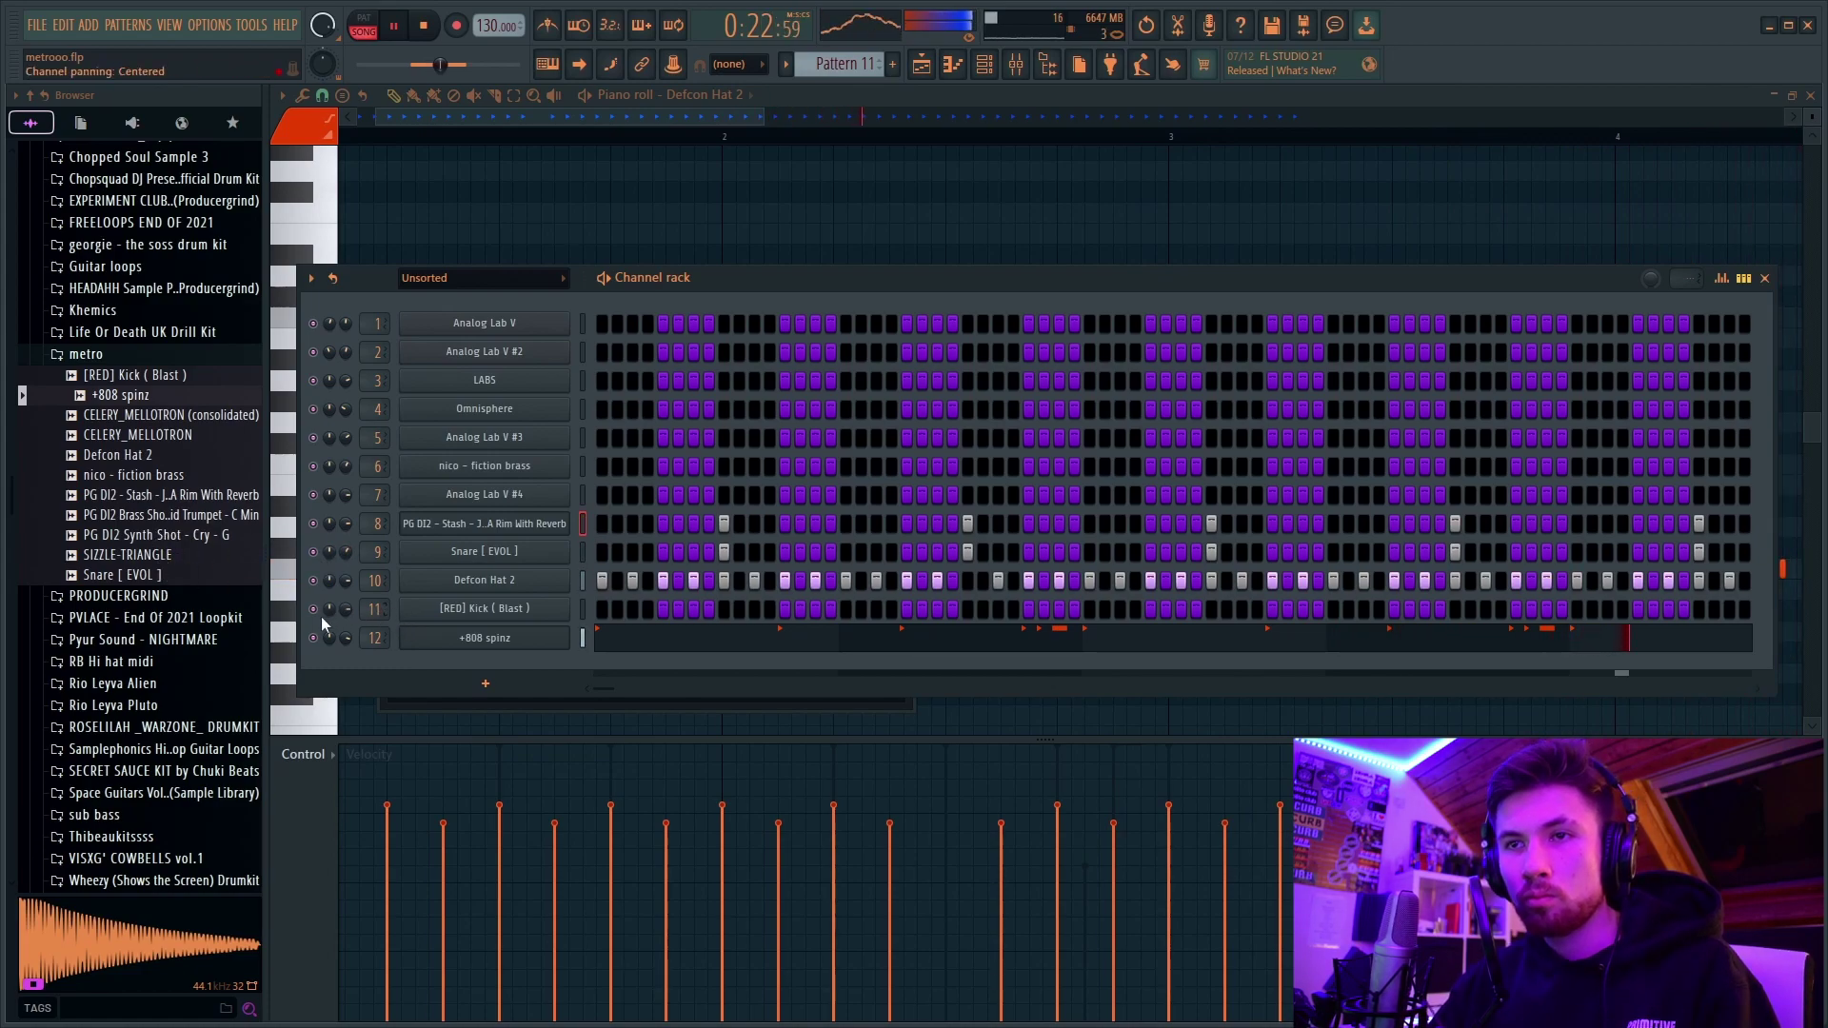
left_click(175, 496)
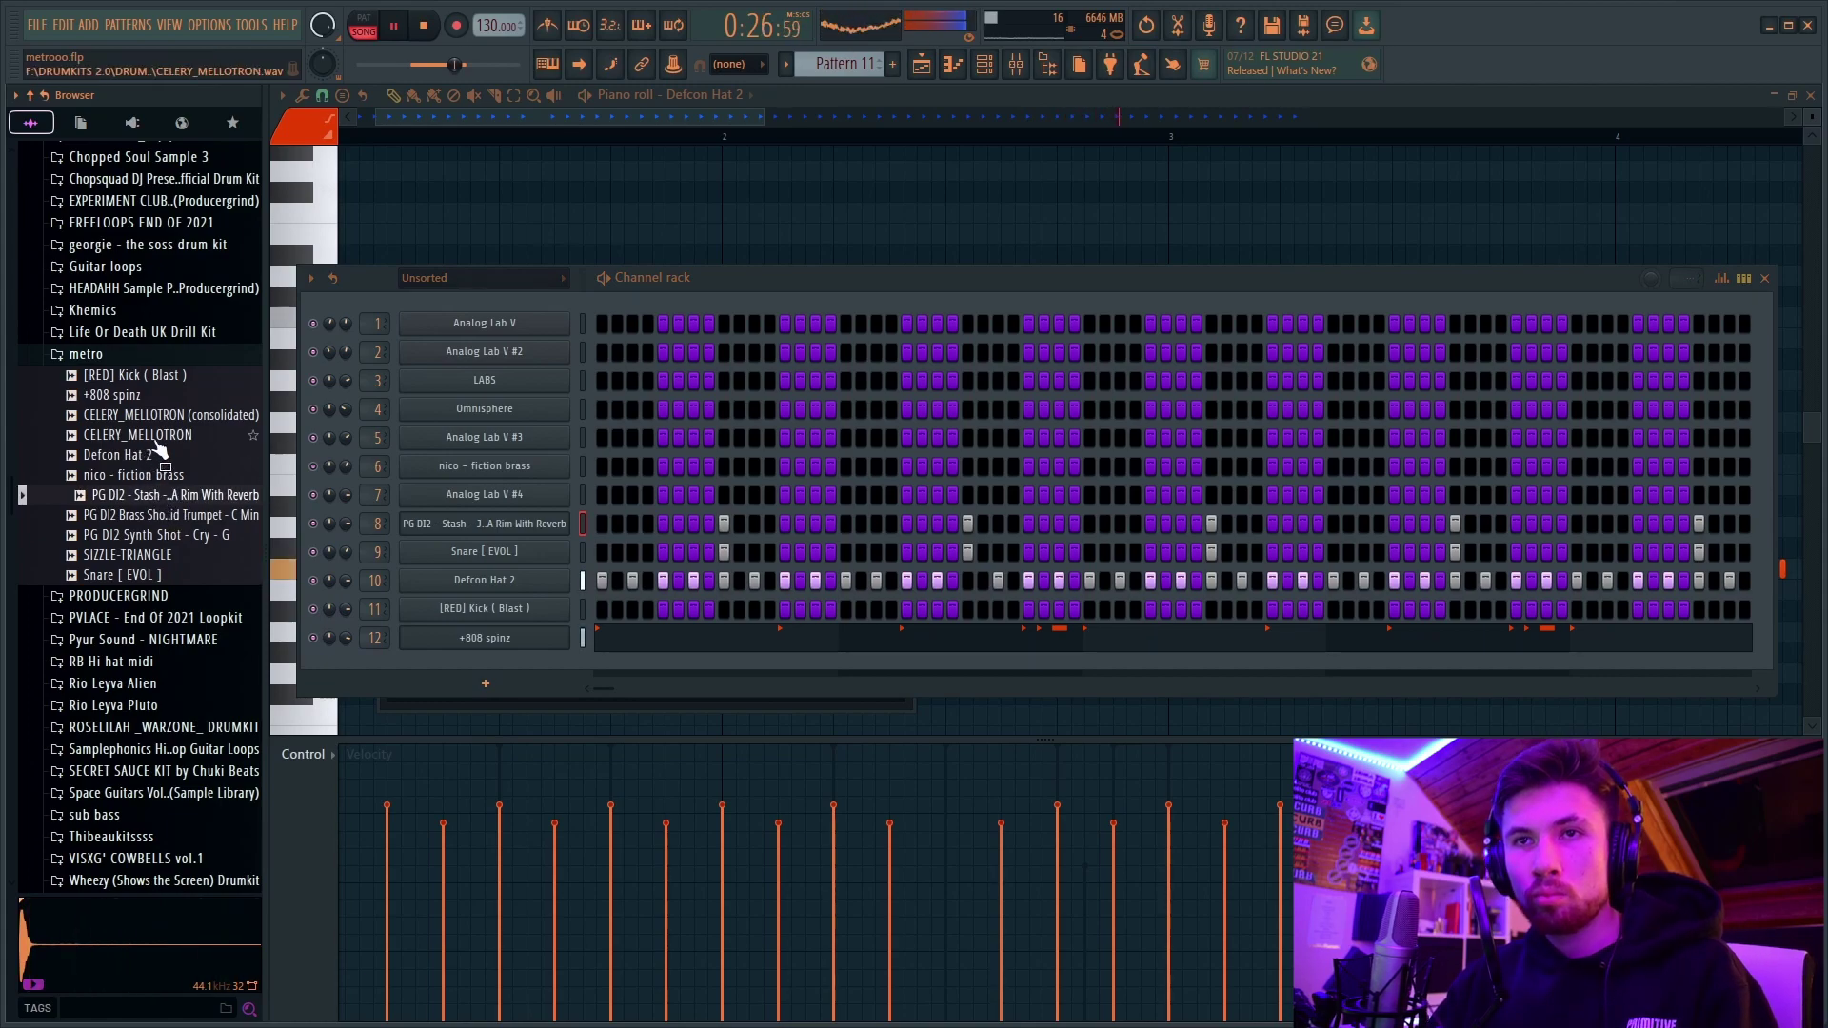
left_click(674, 644)
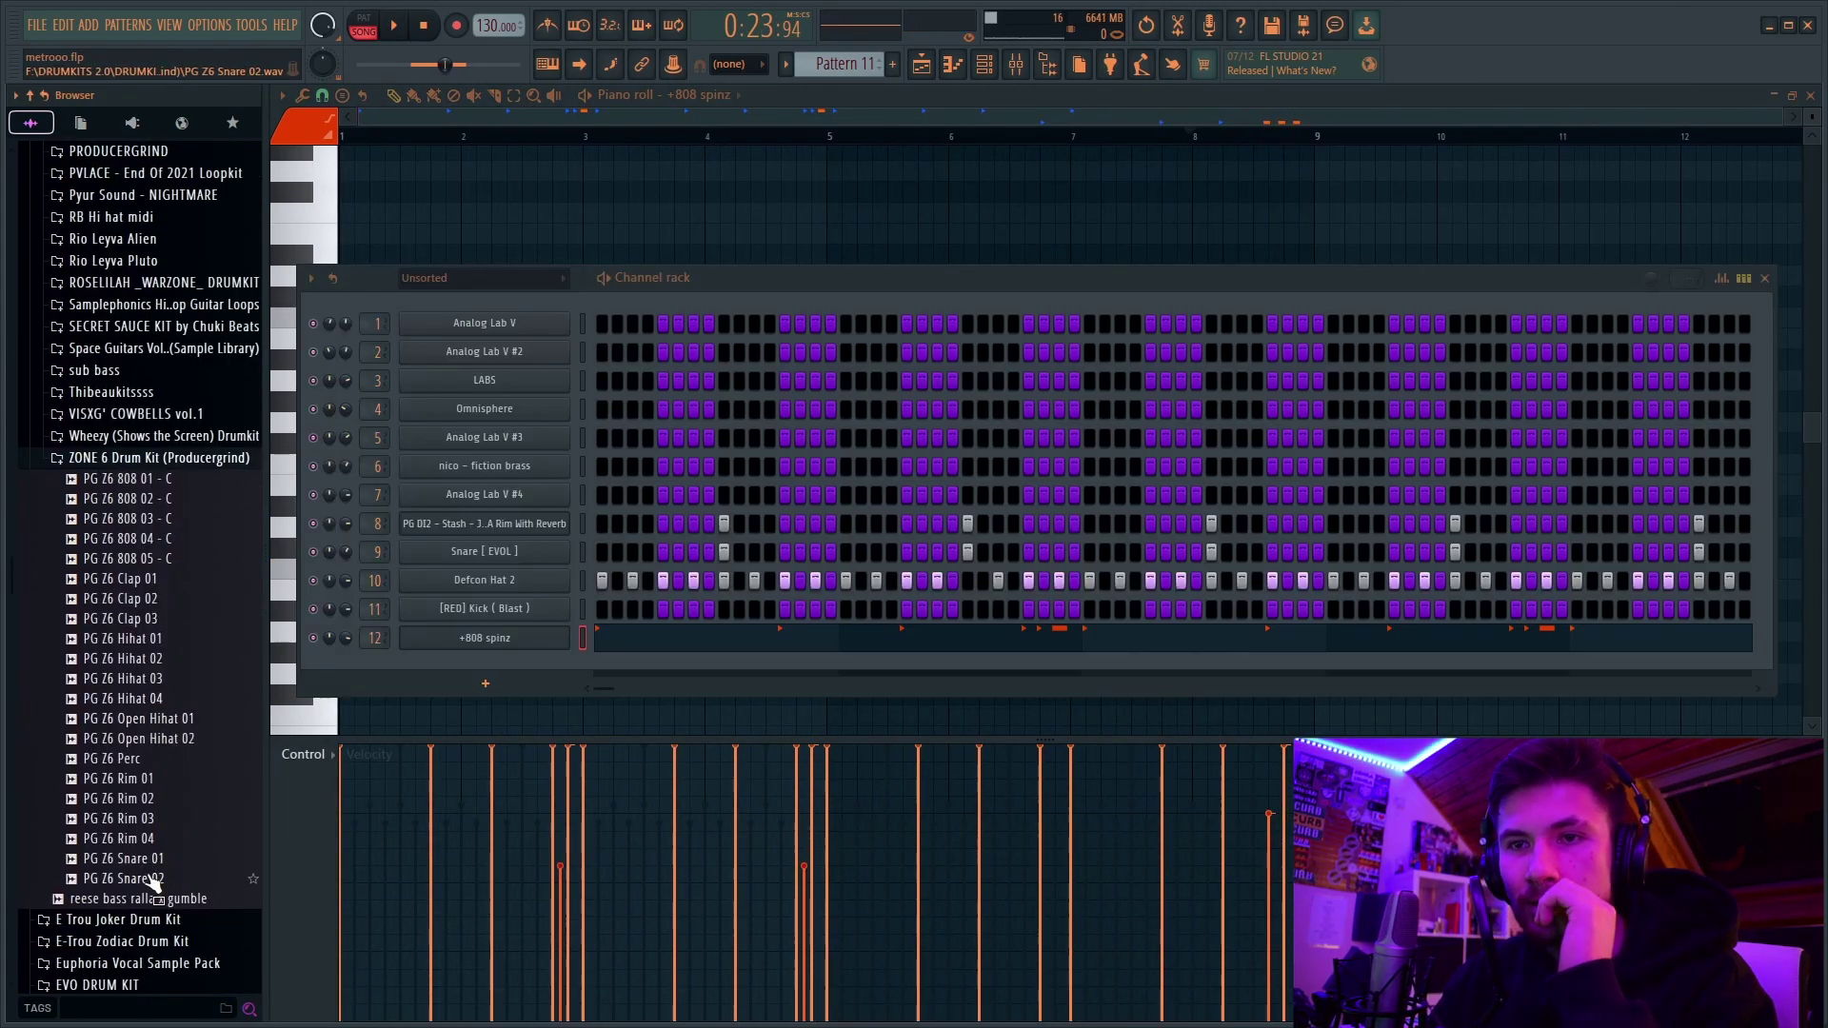
left_click_drag(153, 880, 145, 871)
left_click_drag(516, 656, 502, 672)
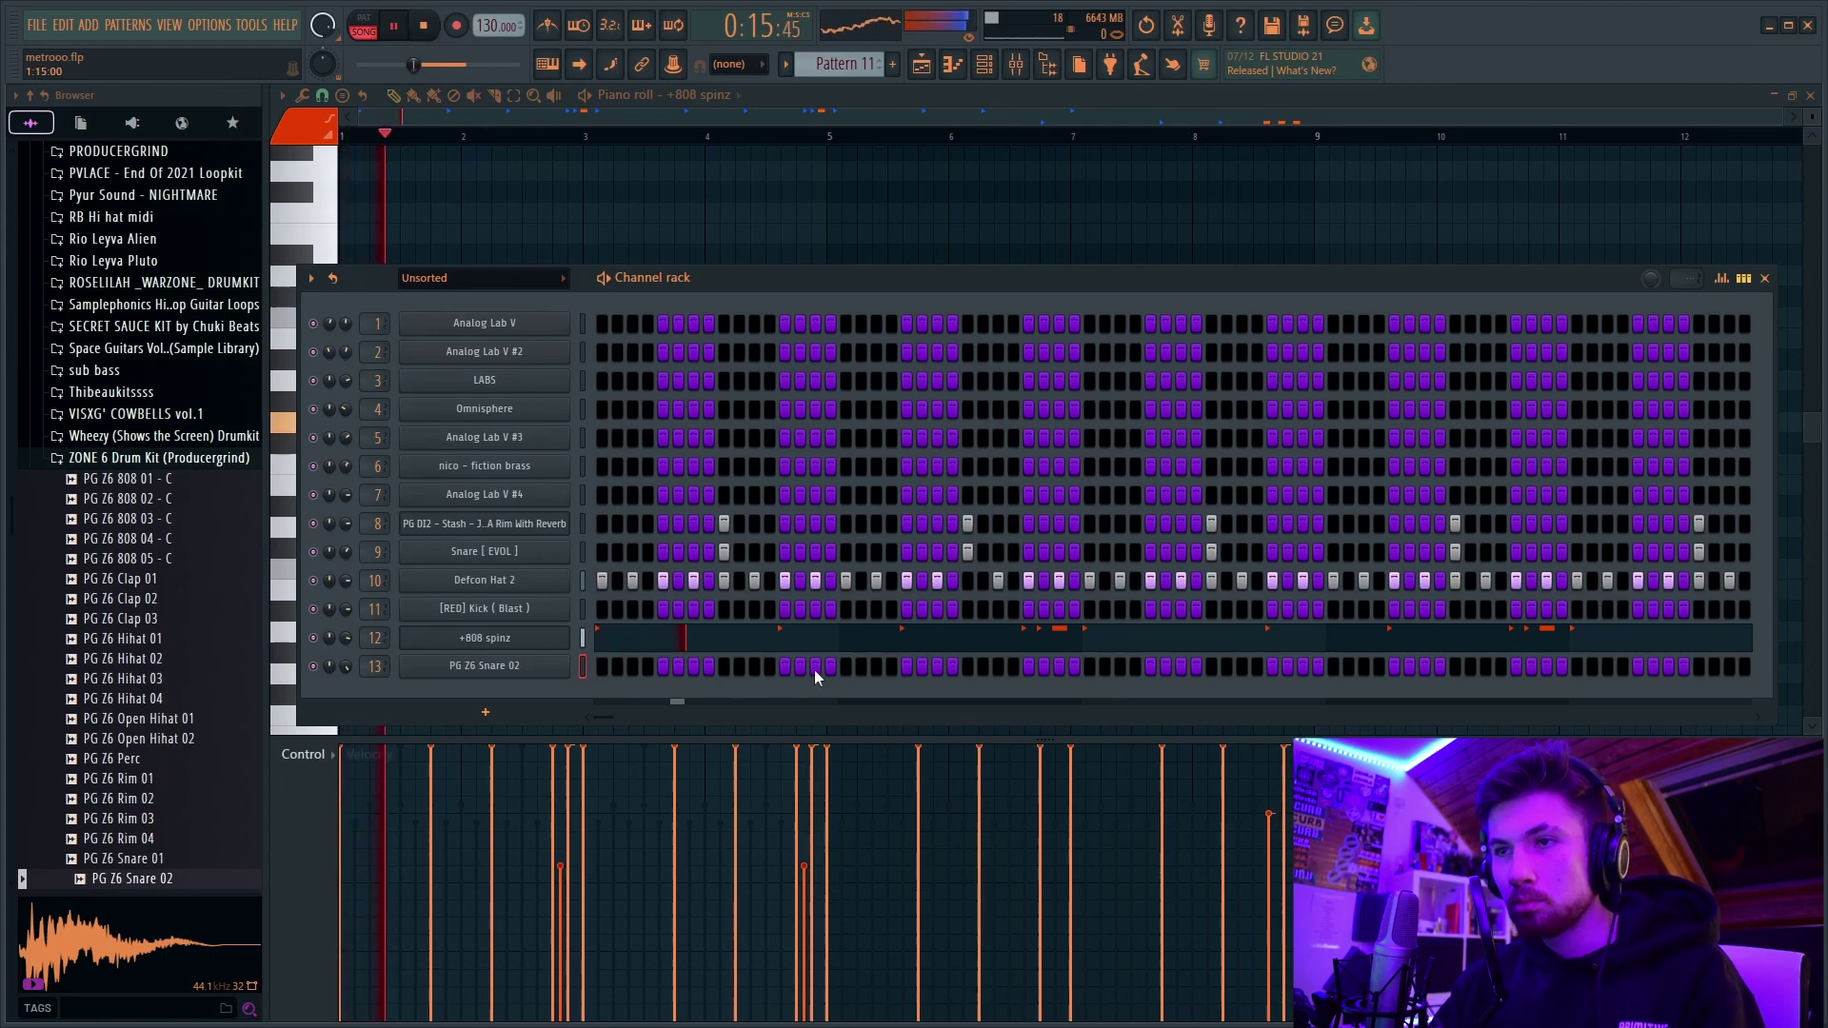
left_click(875, 667)
Step: Select the first two bars of the PG Z6 Snare 02 notes and duplicate them three times to fill eight bars
right_click(572, 664)
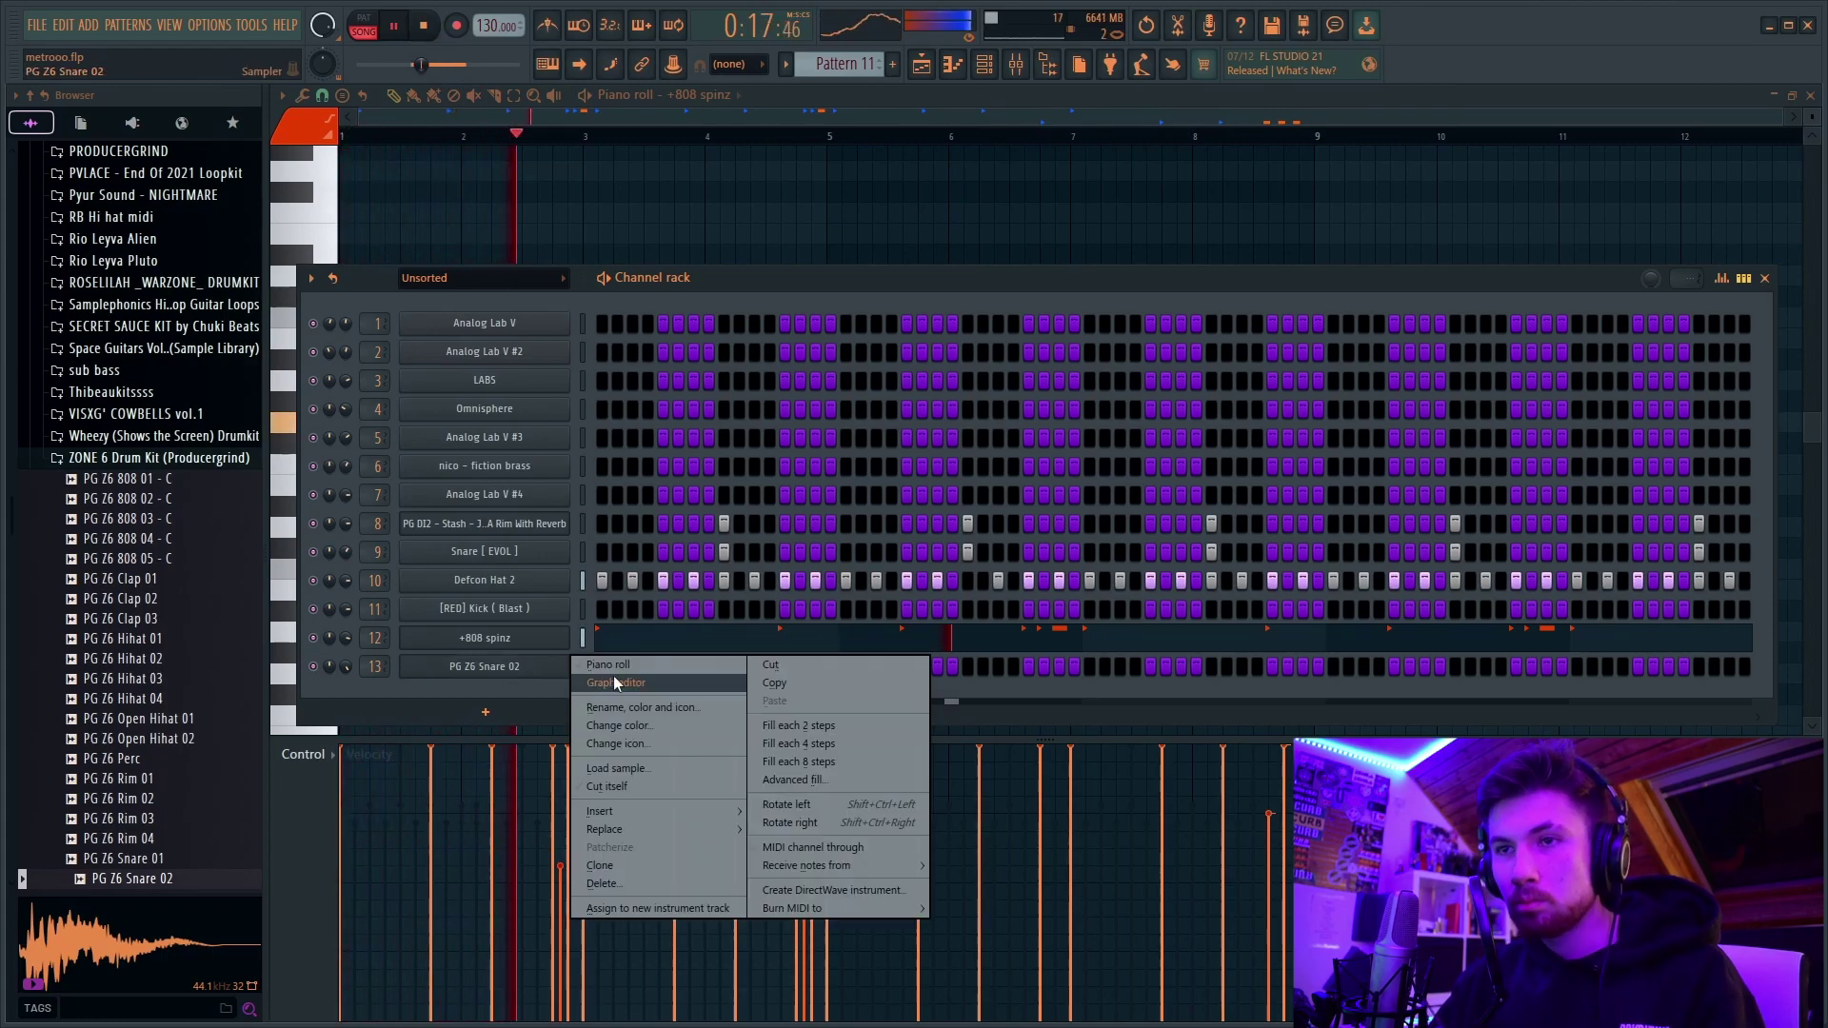
left_click(590, 676)
left_click_drag(588, 138, 343, 143)
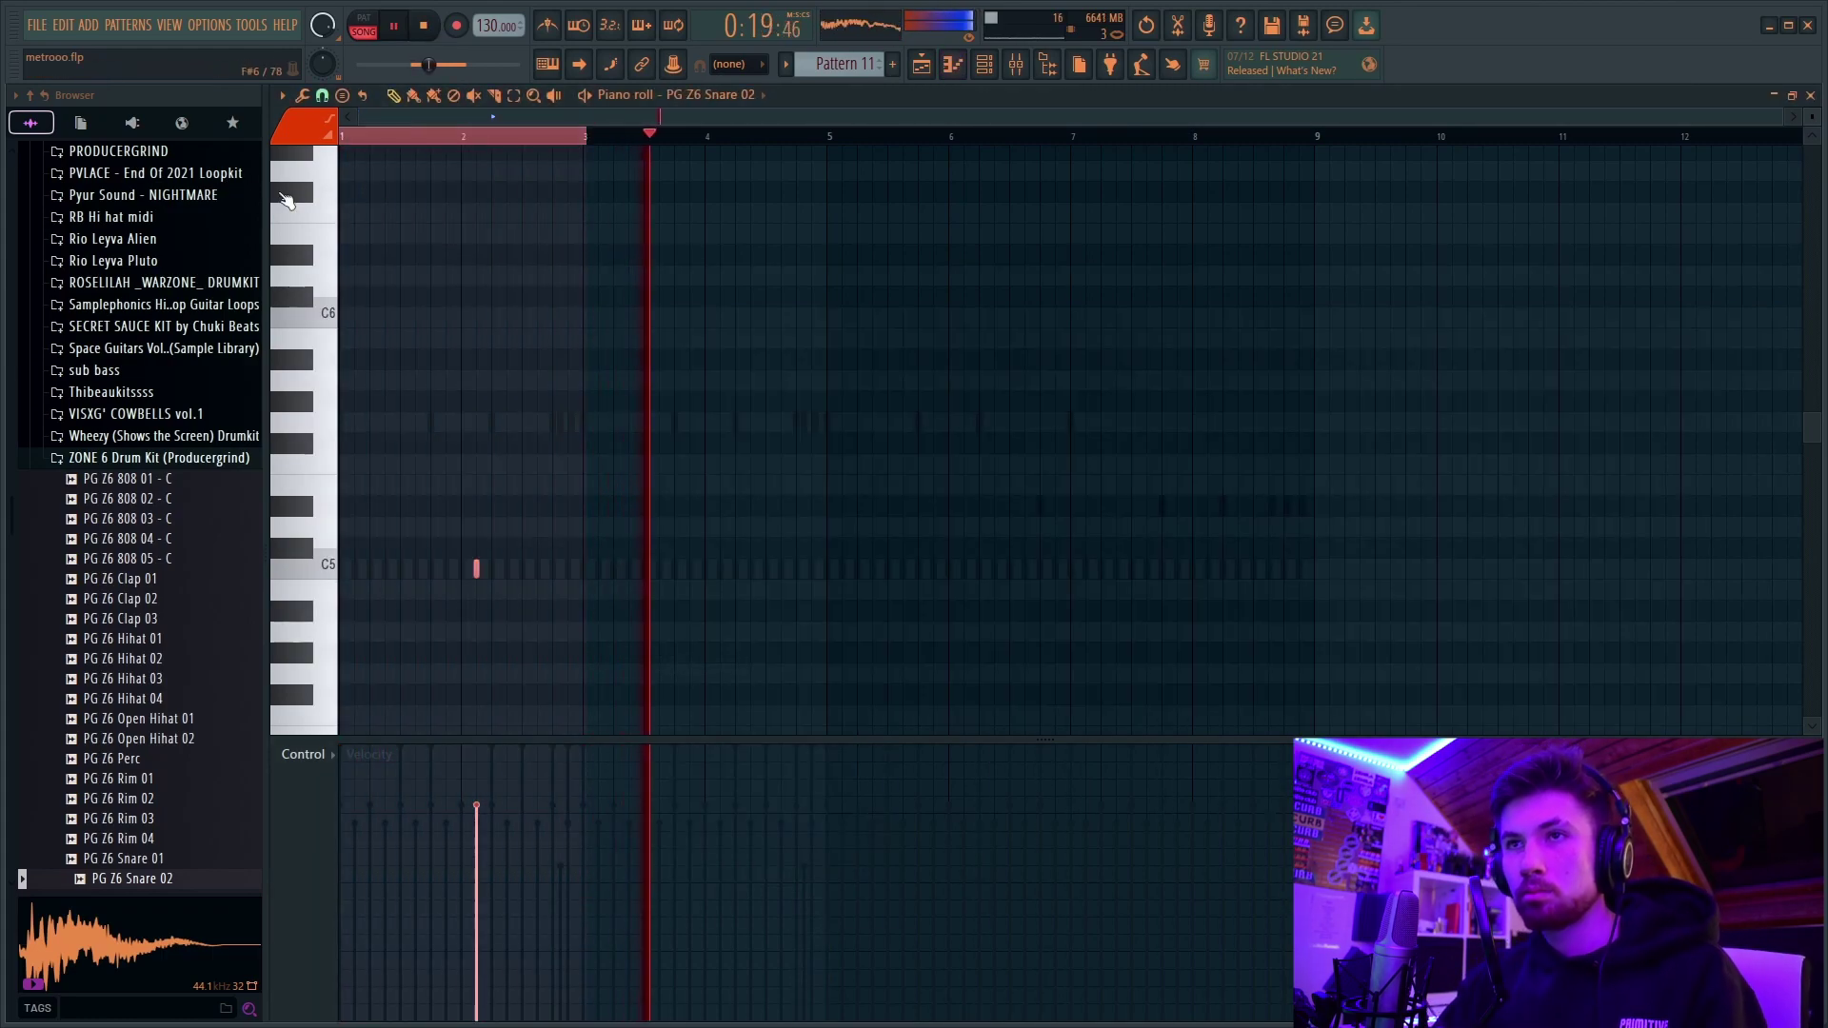
key("ctrl+b")
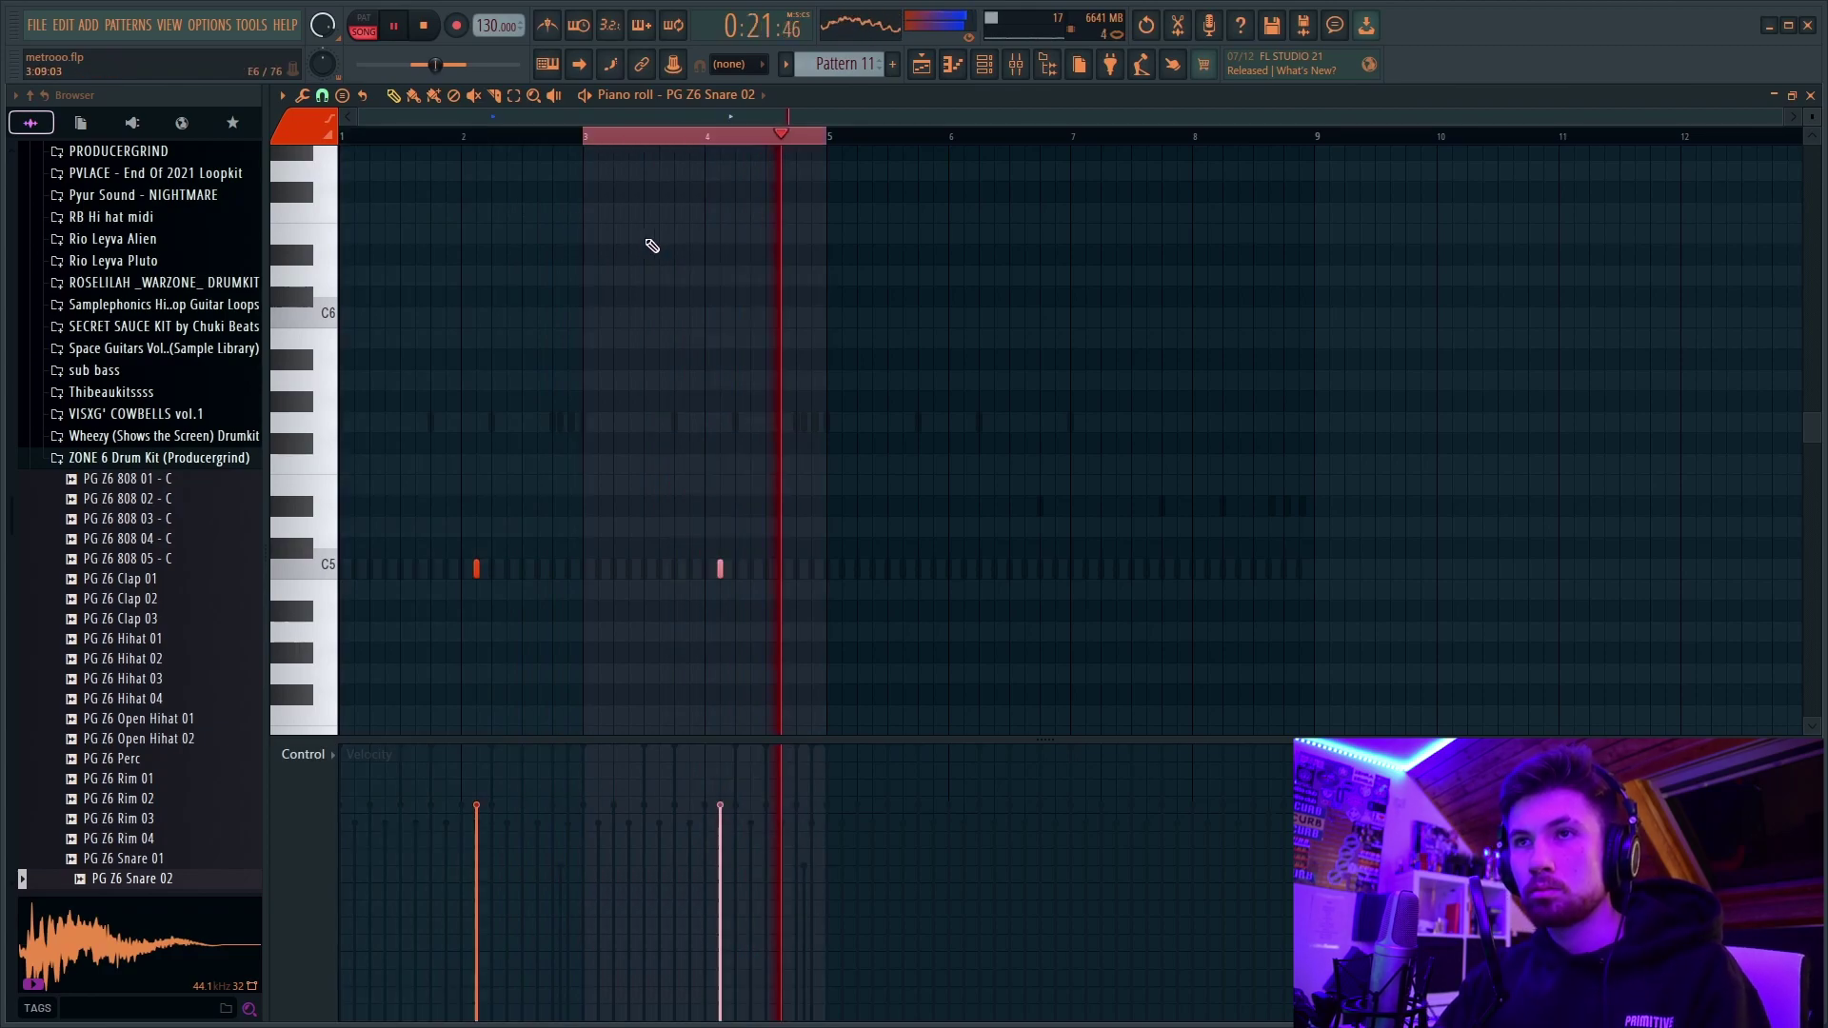
key("ctrl+b")
key("ctrl+b")
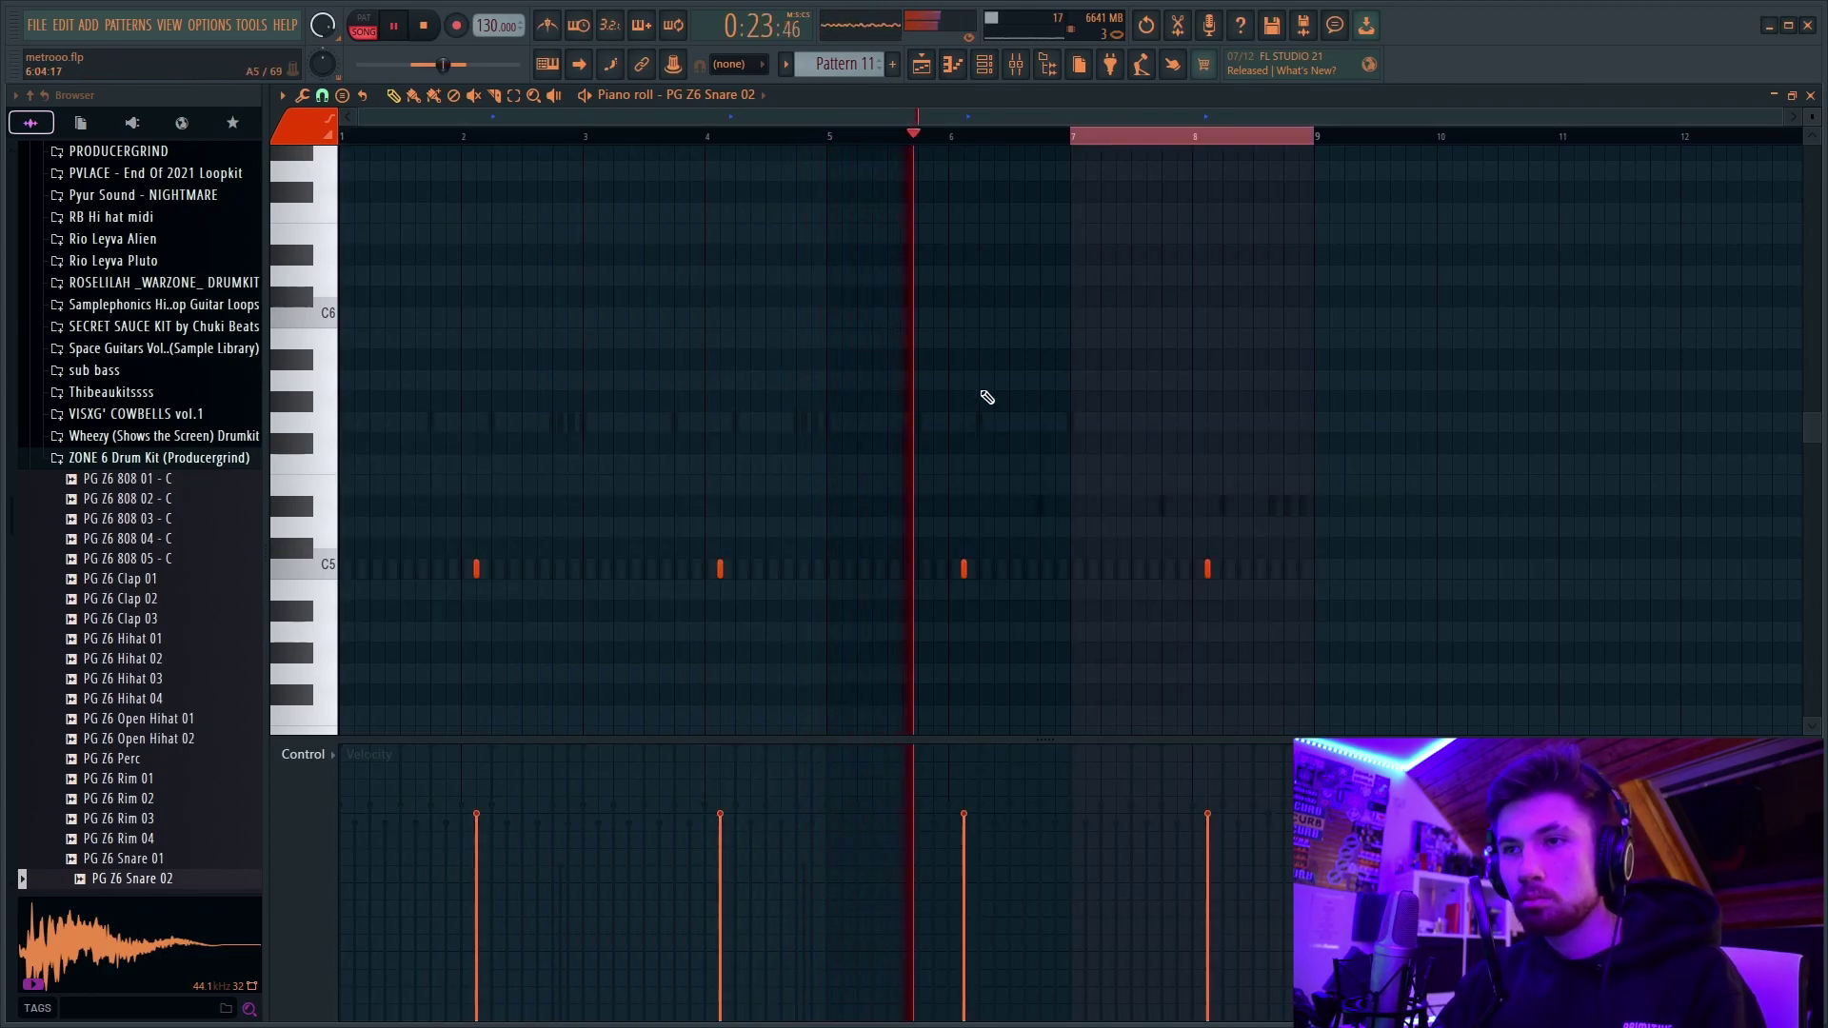
Step: Preview PG Z6 Clap 03 in the ZONE 6 Drum Kit and add it as a new channel
left_click(141, 621)
left_click_drag(141, 629, 533, 700)
key("F6")
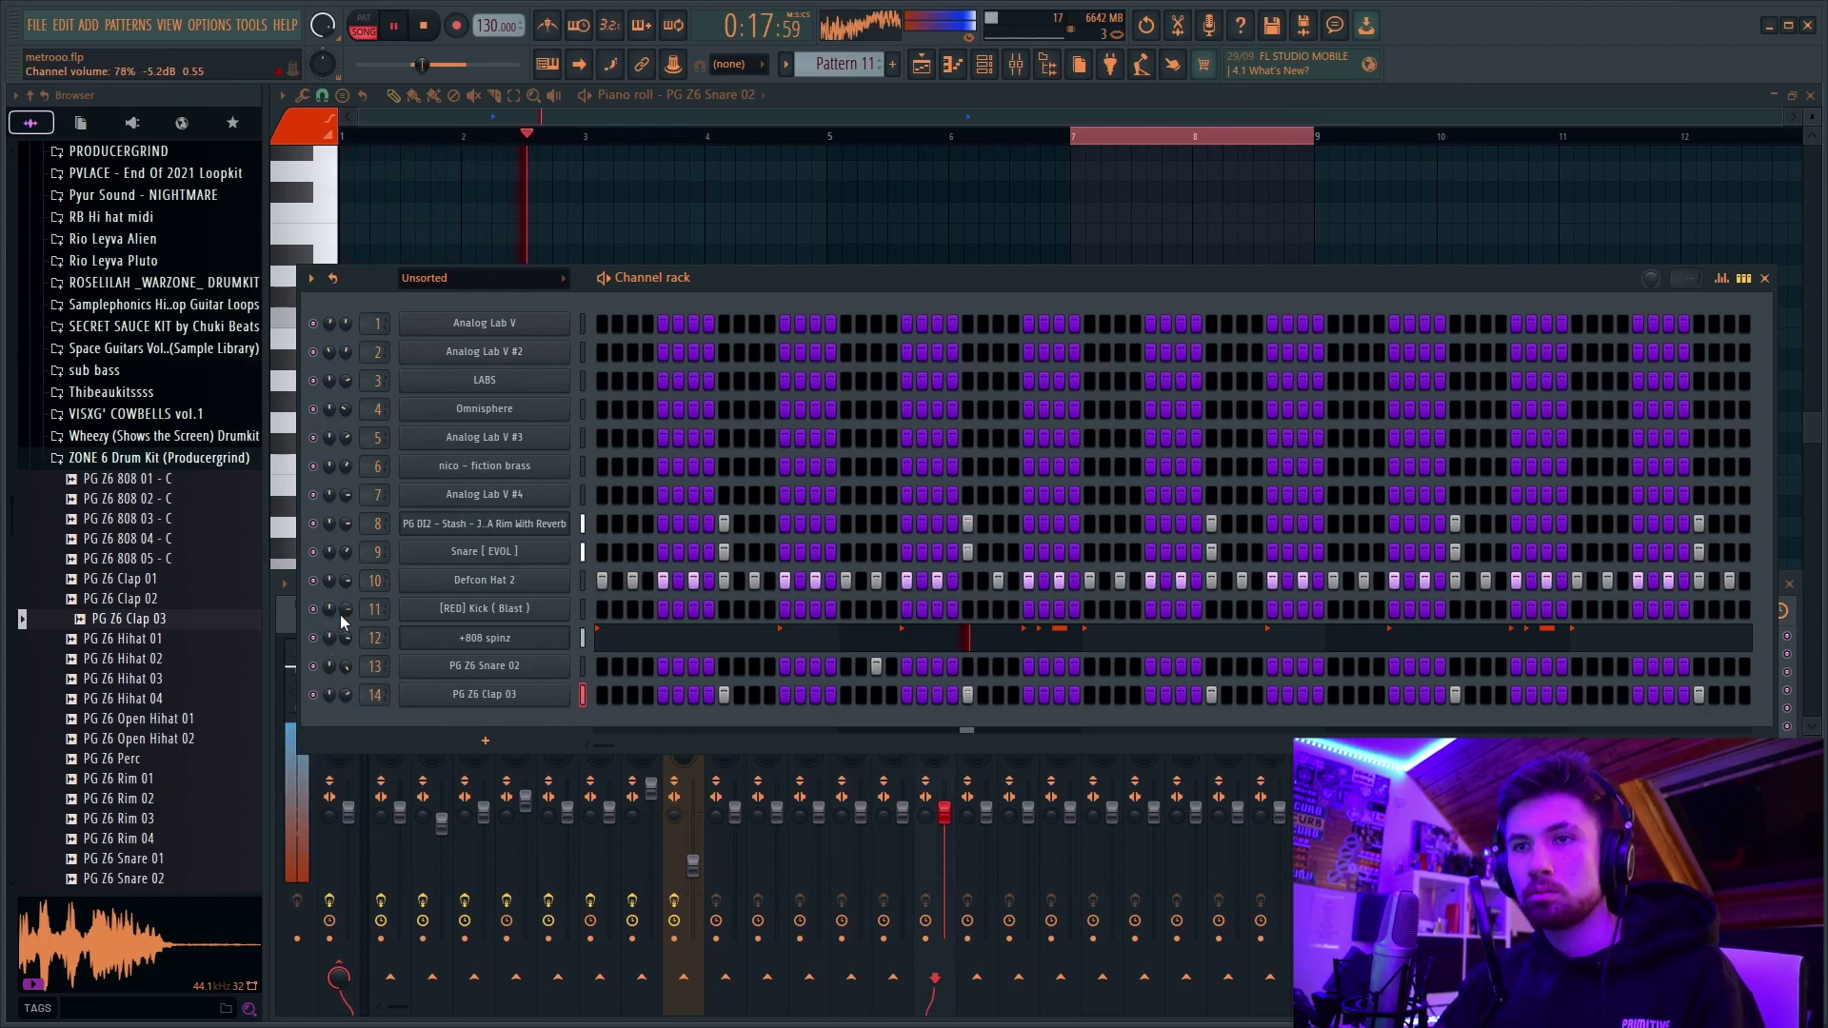
Step: Add two more PG Z6 Snare 02 notes after the bar 6 hit and select the notes in that region
right_click(562, 665)
left_click(659, 666)
right_click(564, 664)
left_click(629, 665)
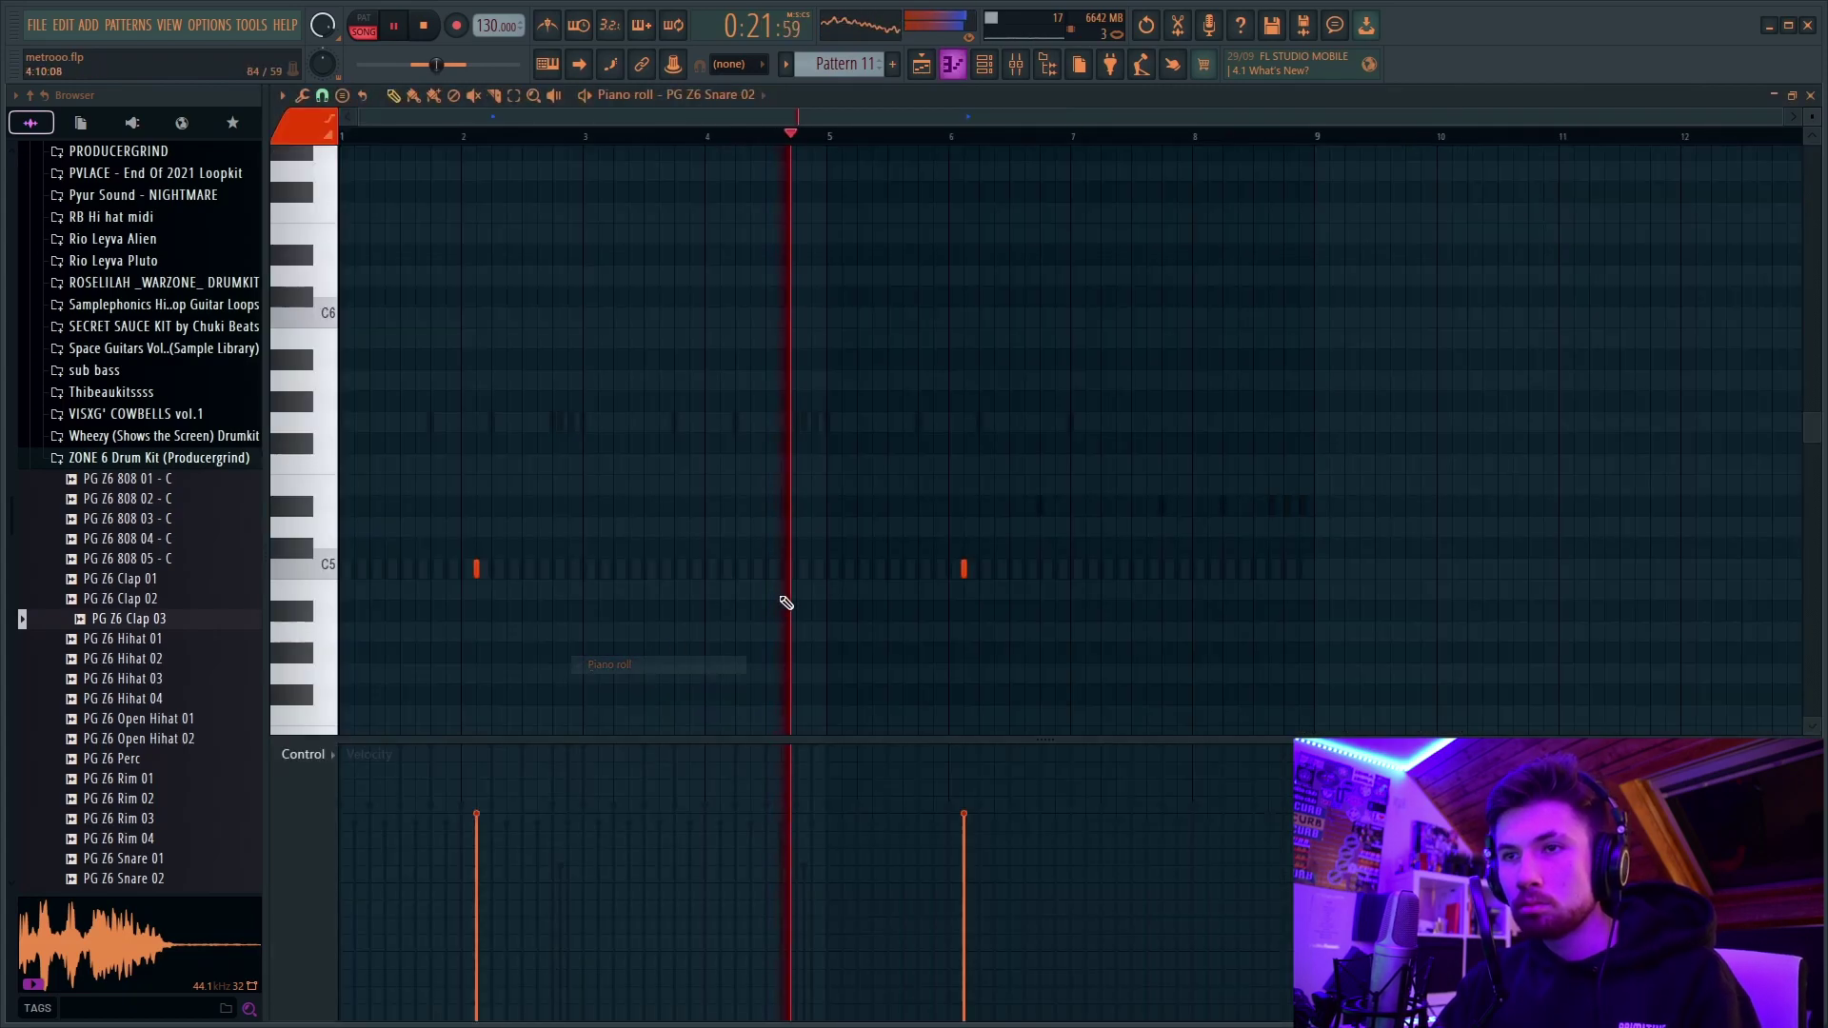
scroll(958, 588, "up", 3)
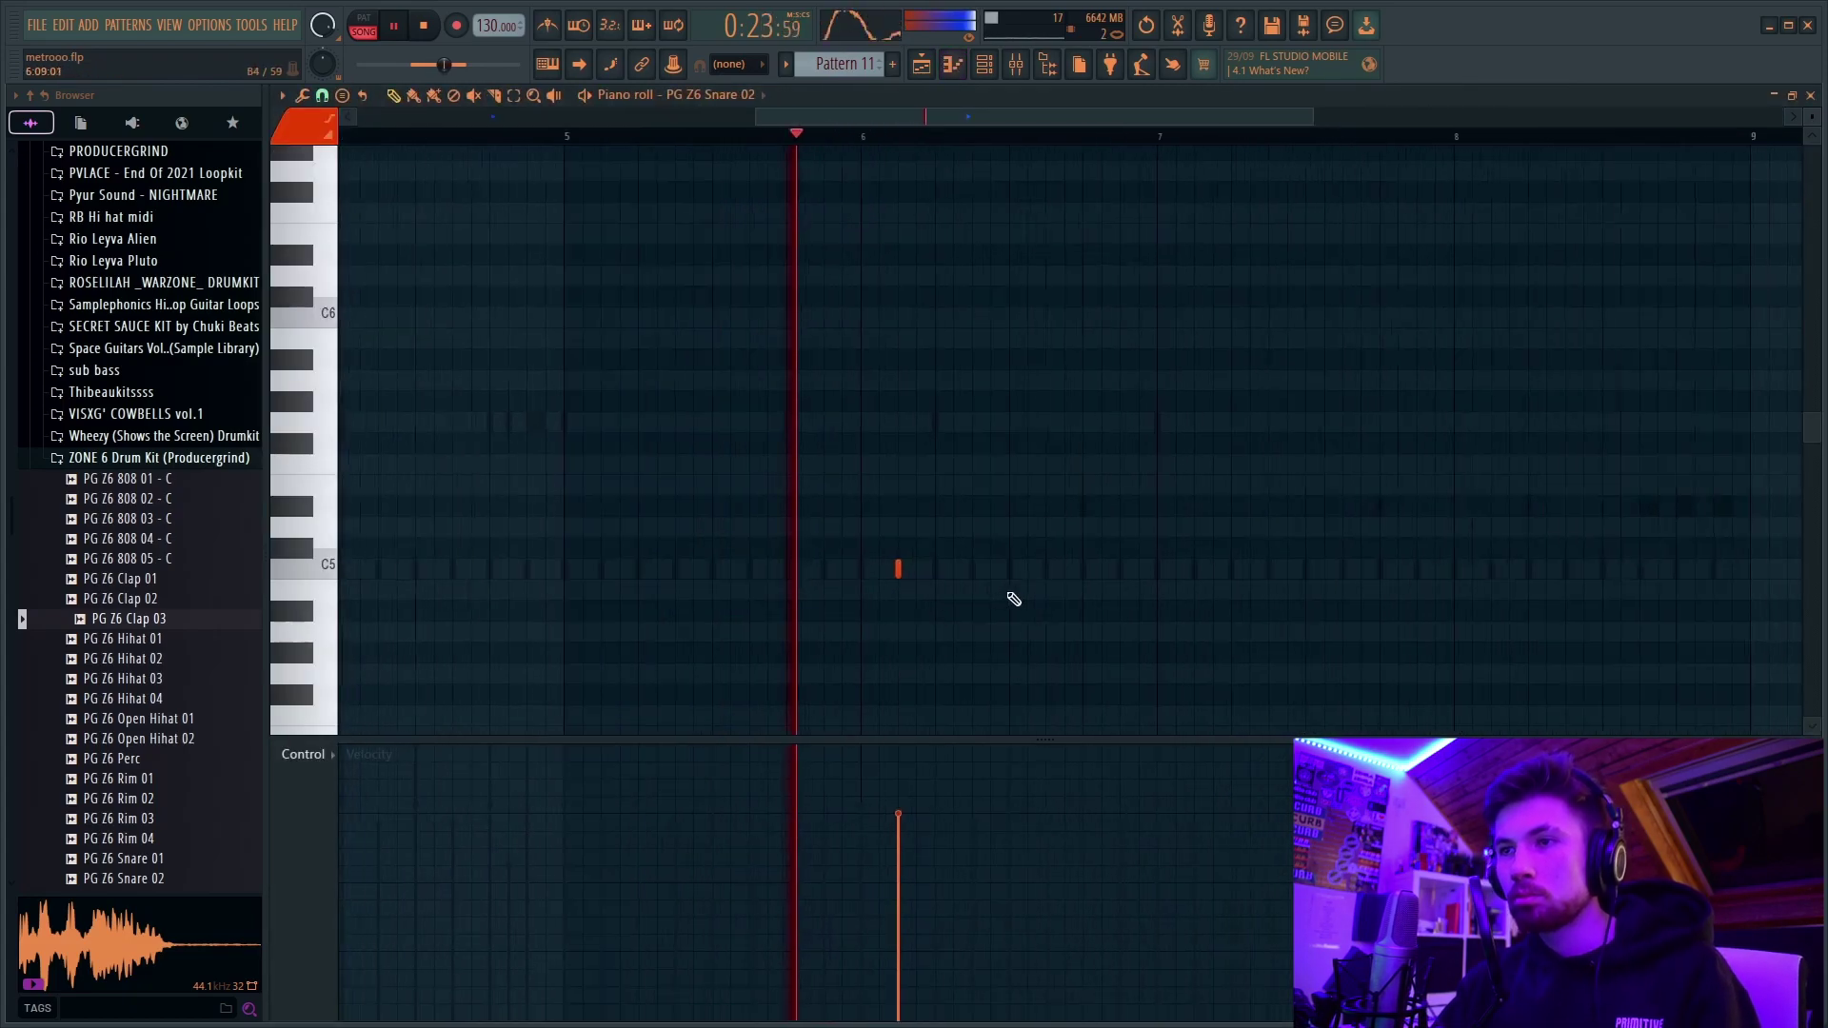
scroll(1048, 595, "up", 2)
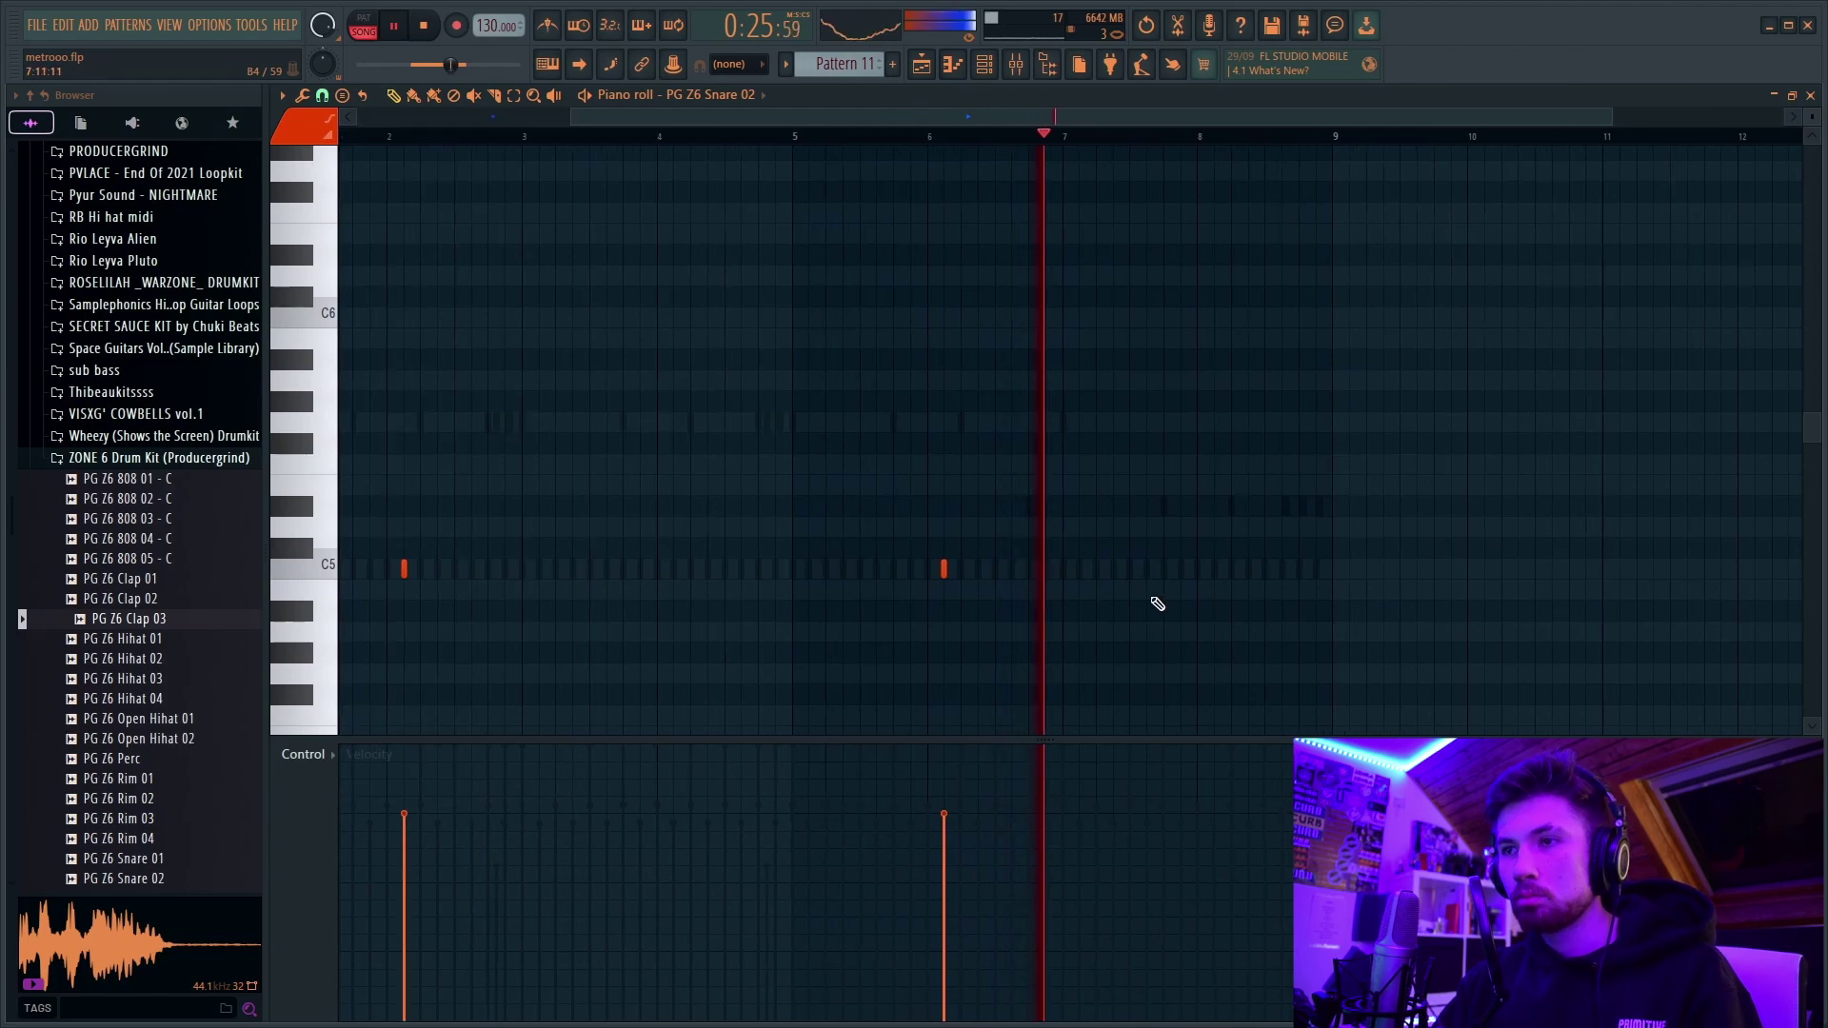
scroll(1181, 605, "down", 3)
left_click(1230, 569)
left_click(1352, 568)
left_click_drag(1406, 596, 943, 507)
scroll(1004, 580, "down", 1)
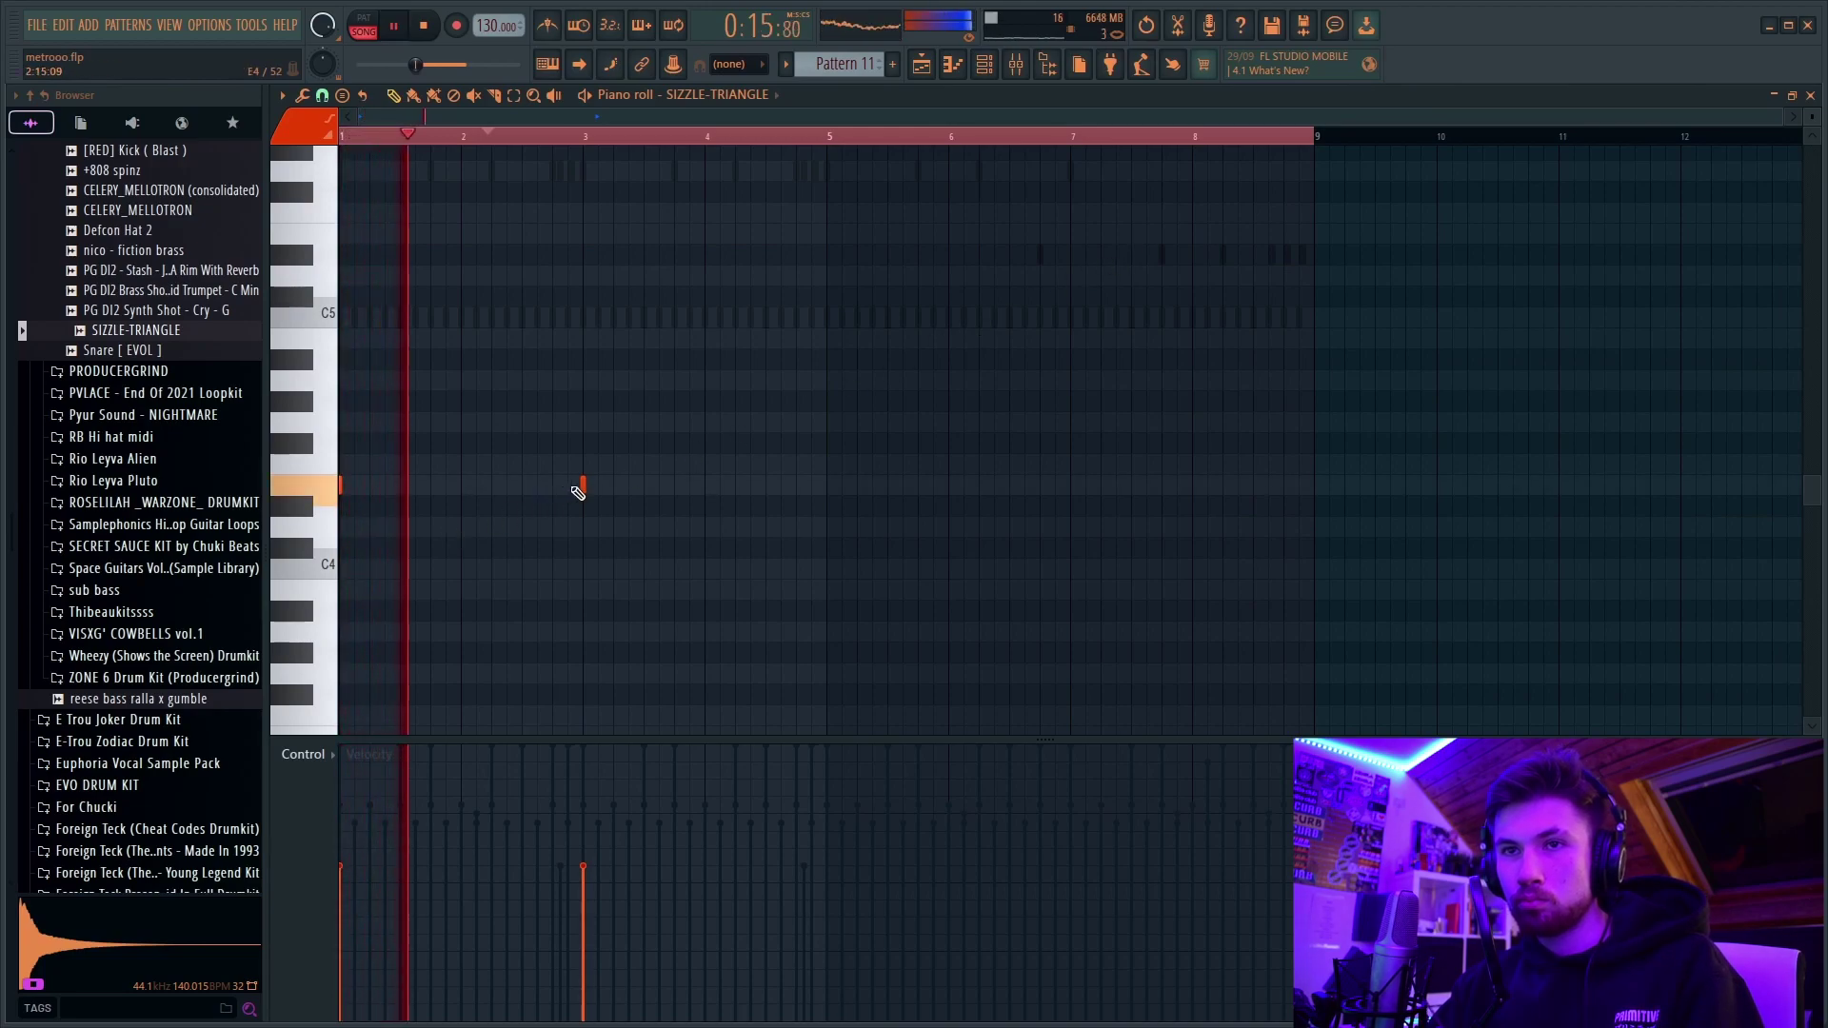
Step: Remove the SIZZLE-TRIANGLE note at bar 3 and place one at the start of bar 5 instead
right_click(583, 486)
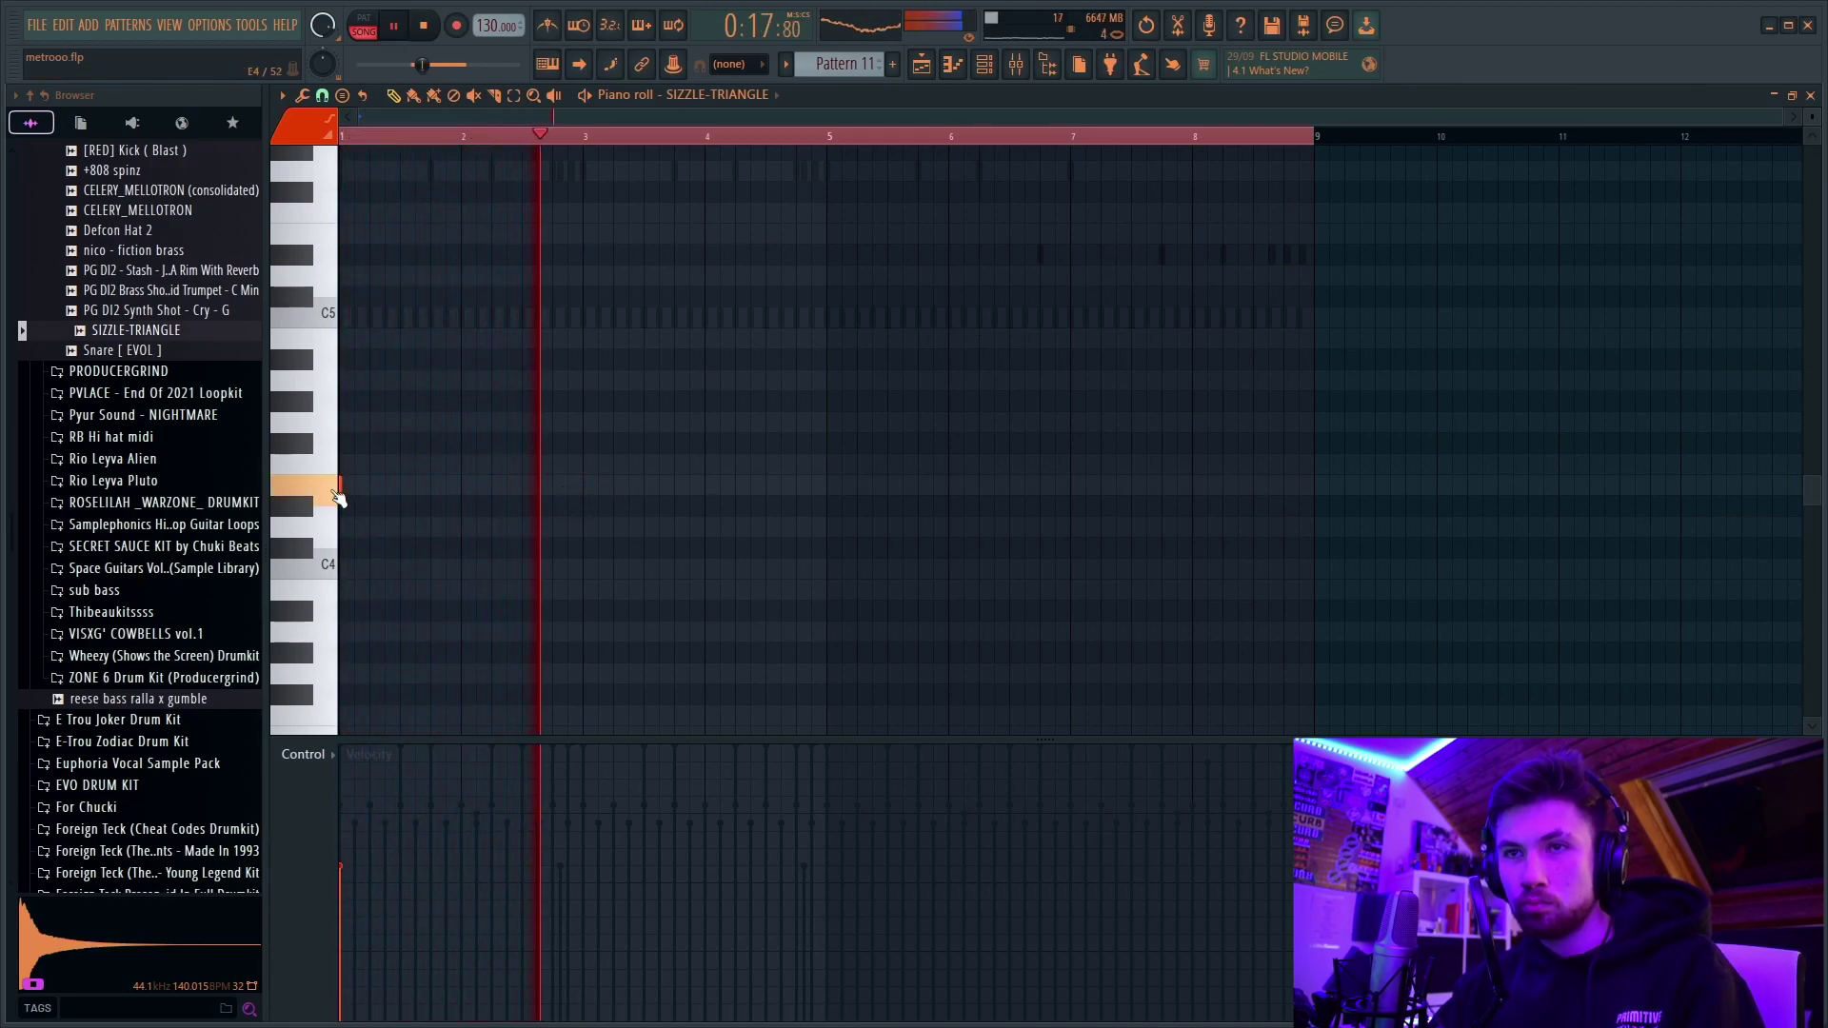
left_click(826, 485)
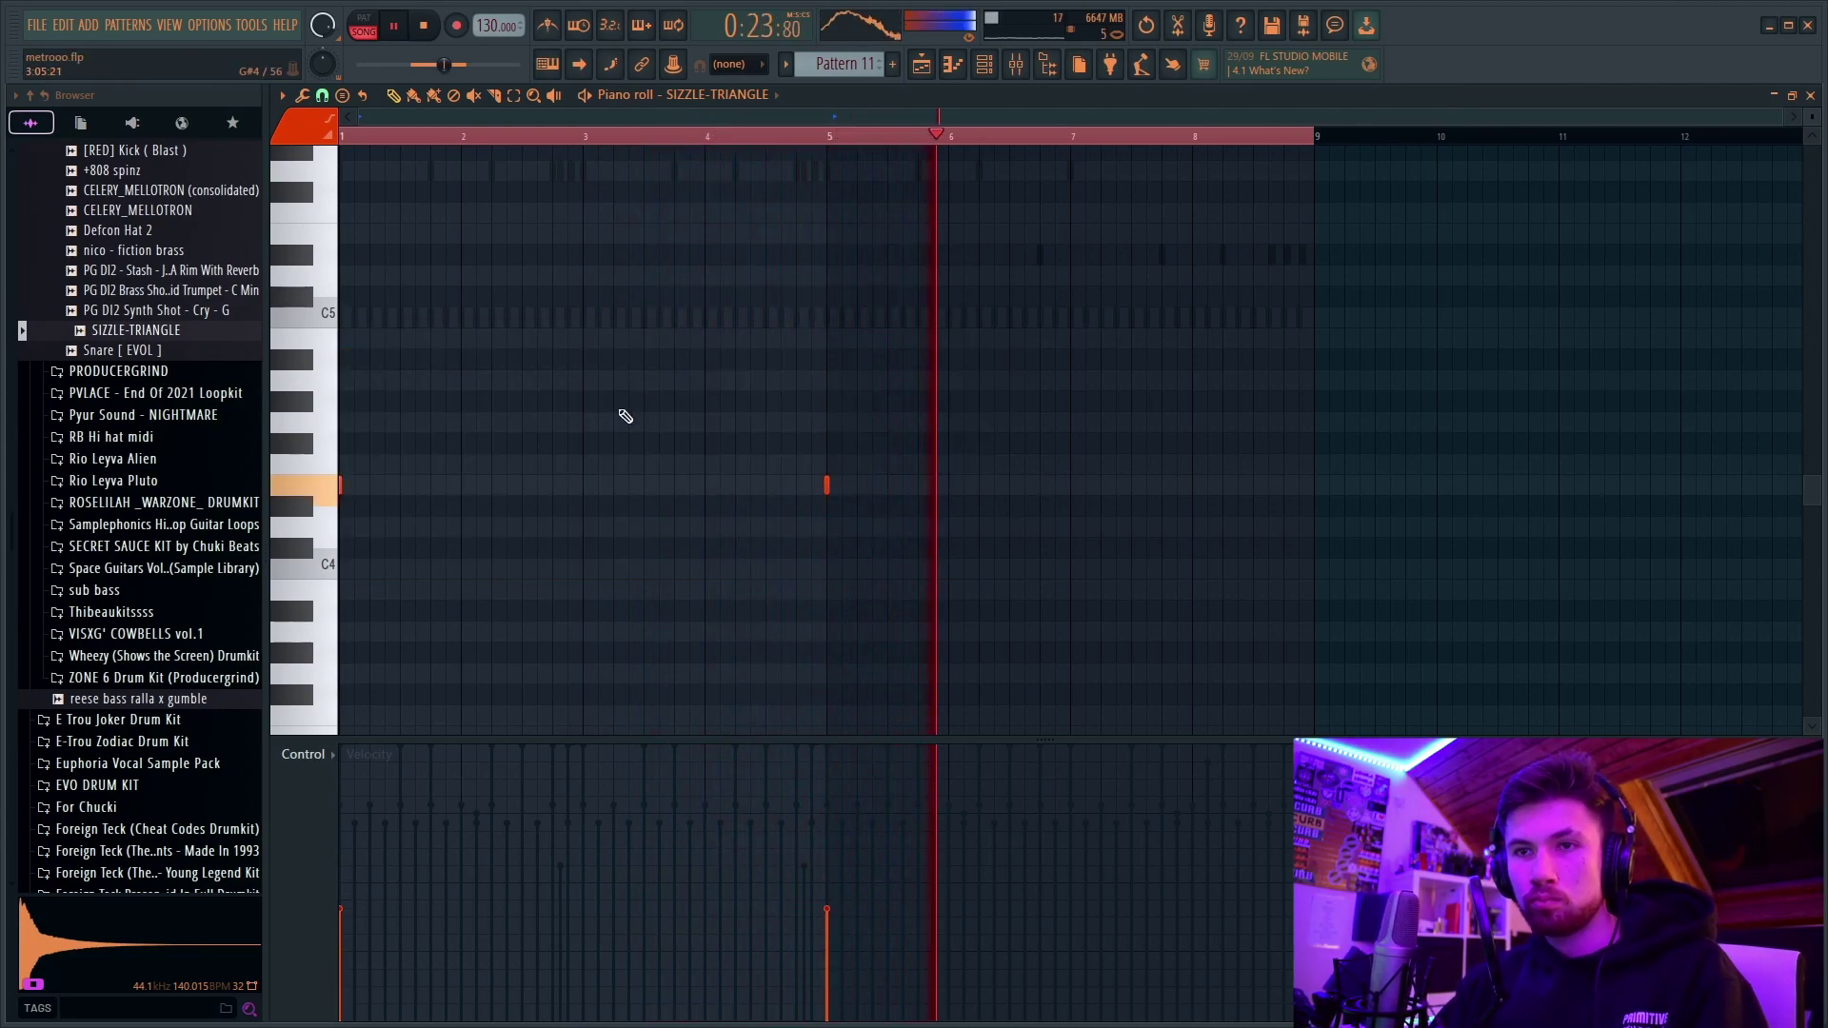
scroll(134, 619, "up", 4)
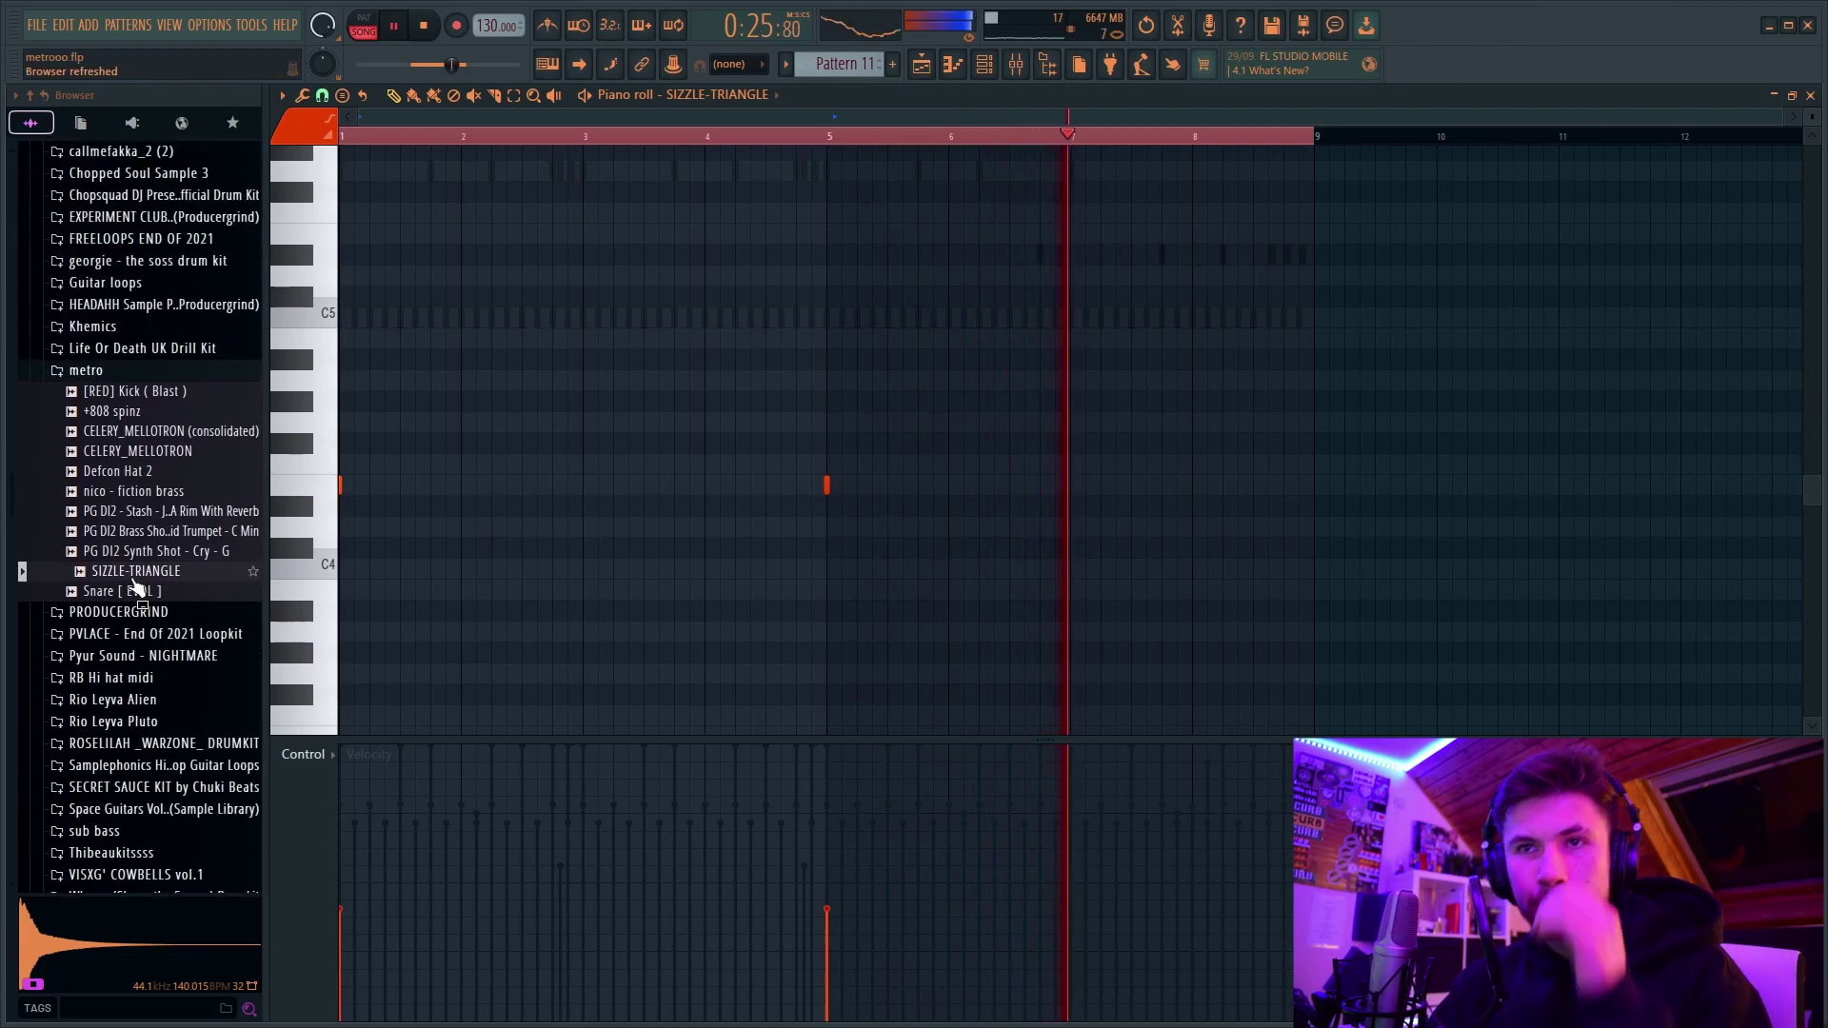
Step: Draw A#4 notes for the [RED] Kick ( Blast ) through bar 4, on step 15, the next bar's step 5 and the bar 3 downbeat
left_click(462, 360)
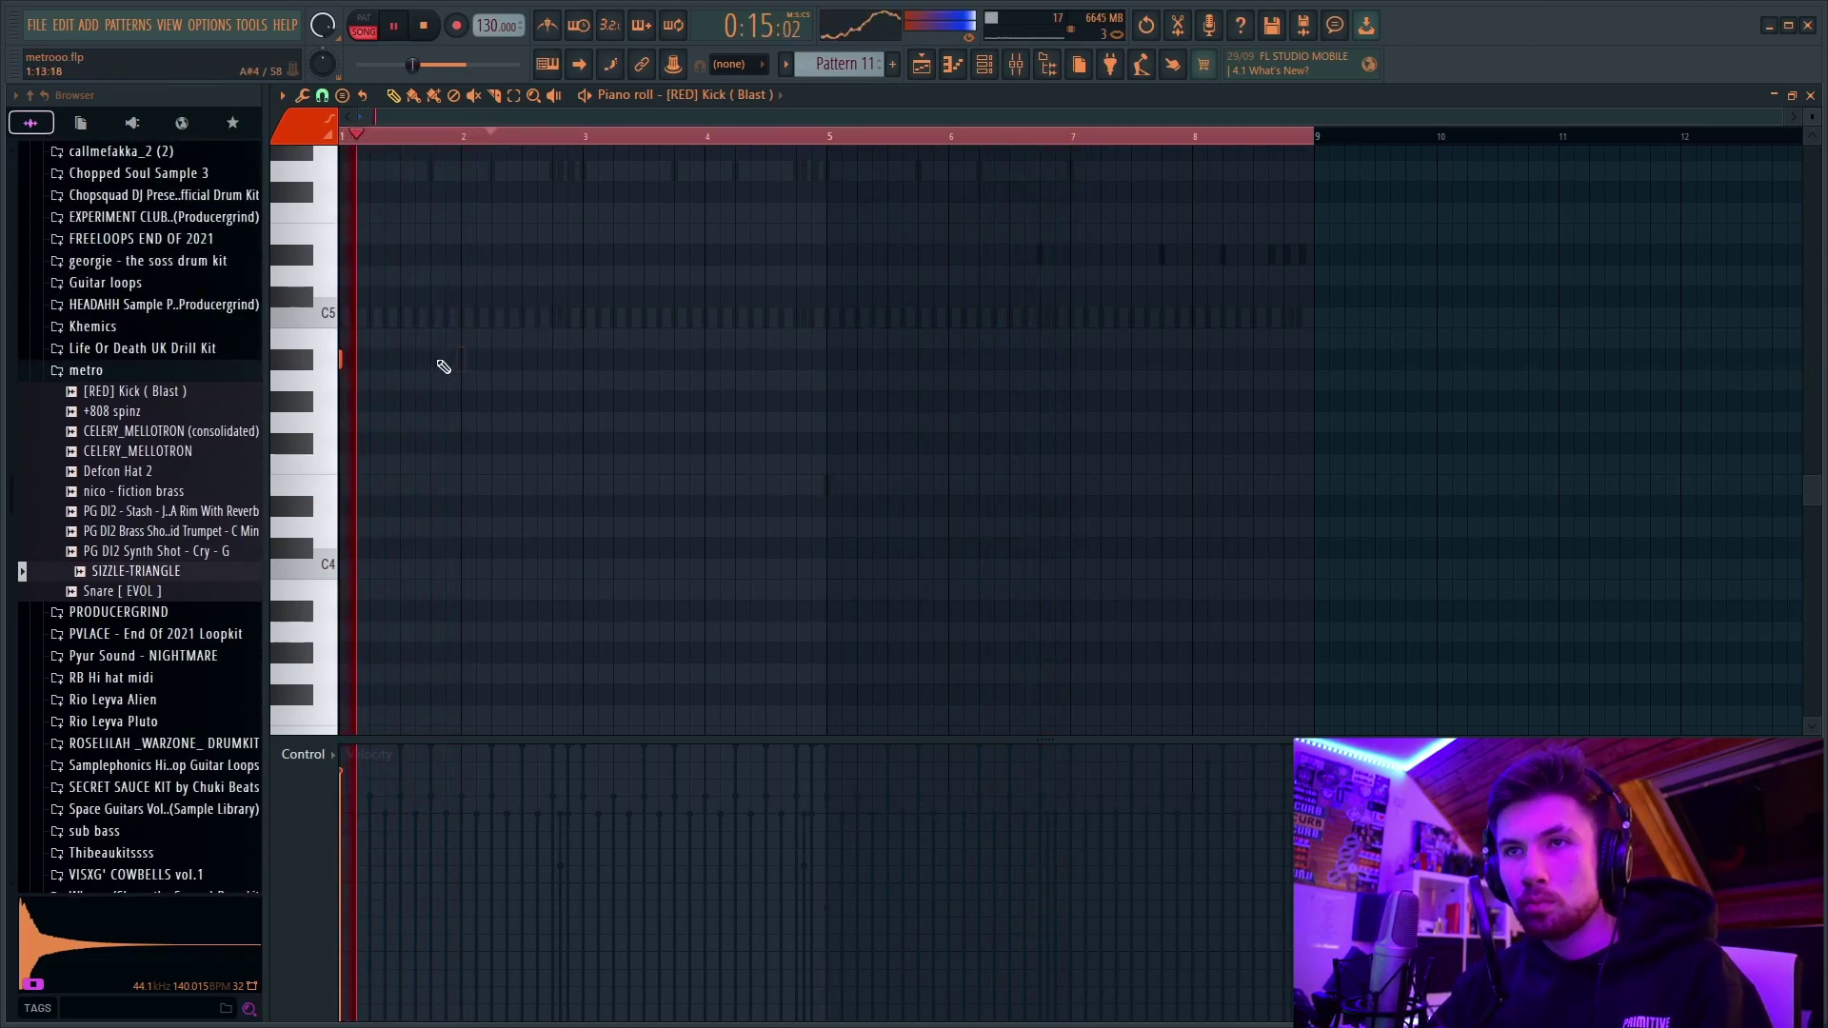
left_click(445, 359)
left_click(490, 359)
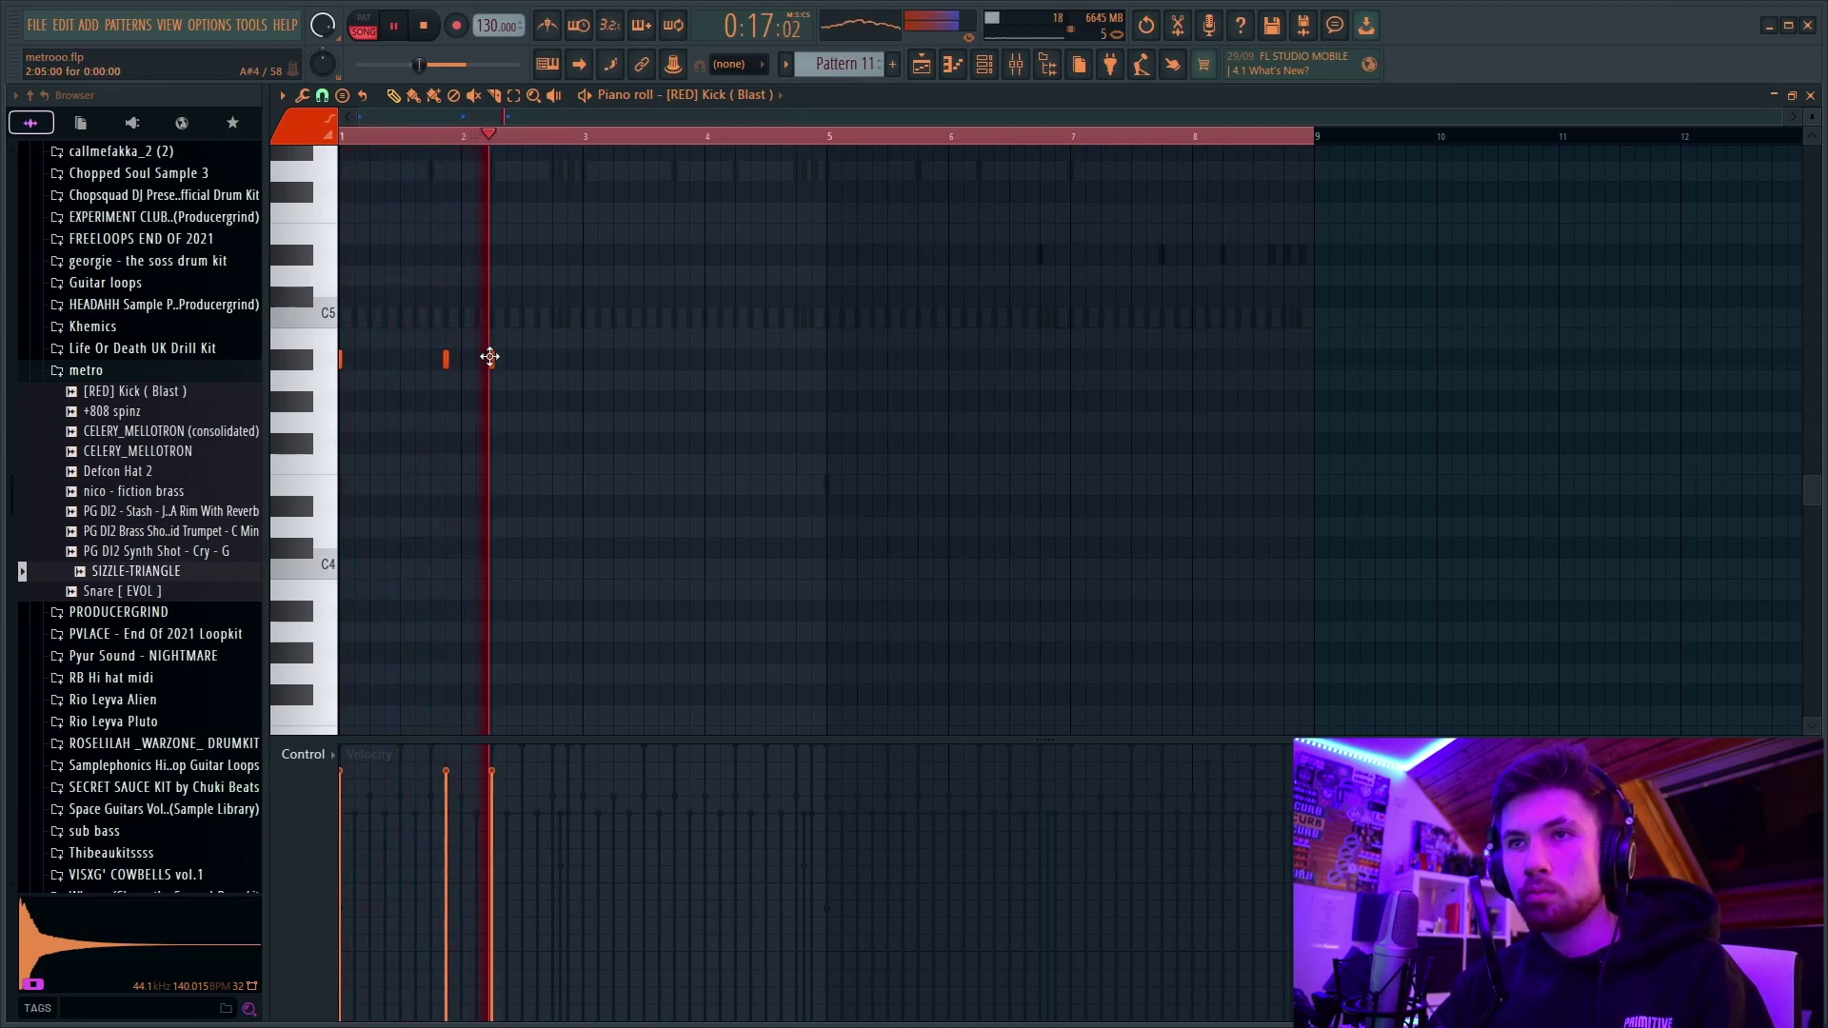
left_click(583, 358)
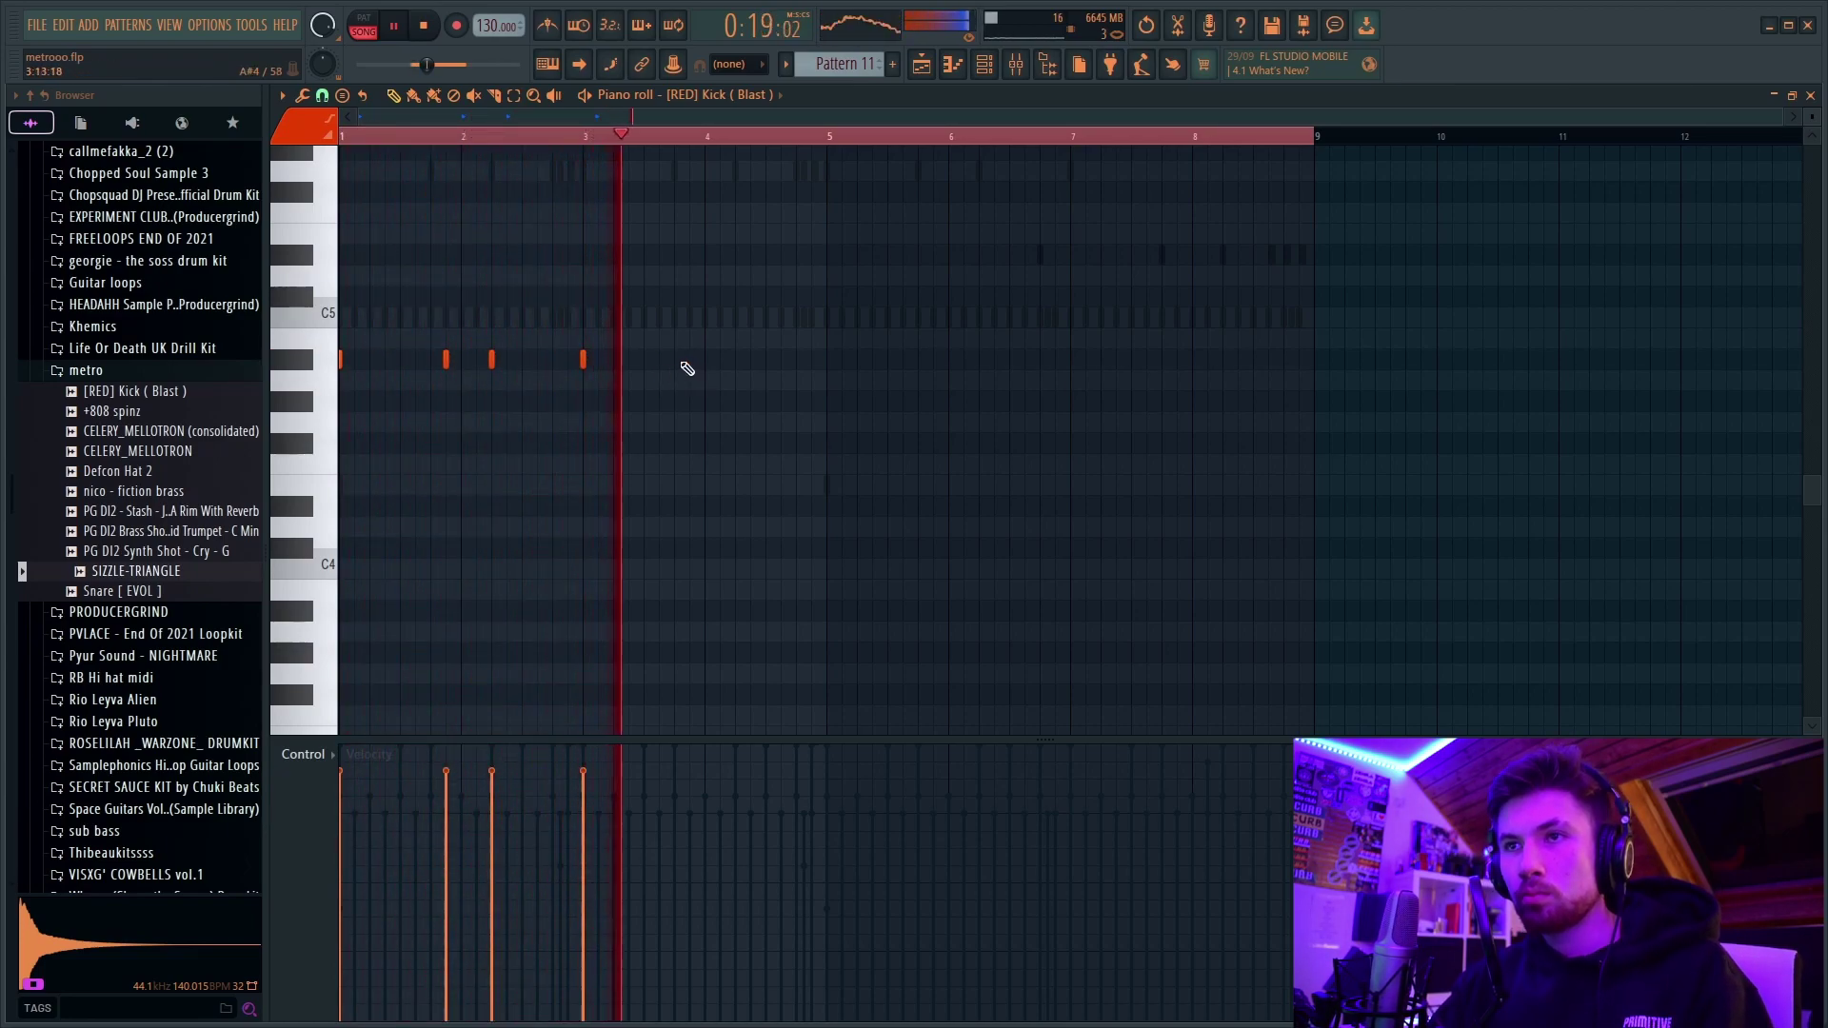
left_click(689, 359)
left_click(735, 359)
Step: Continue the kick rhythm at A#4 through bars 5 to 8, adding an extra hit near the end of bar 8
left_click(838, 362)
left_click(935, 362)
left_click(981, 364)
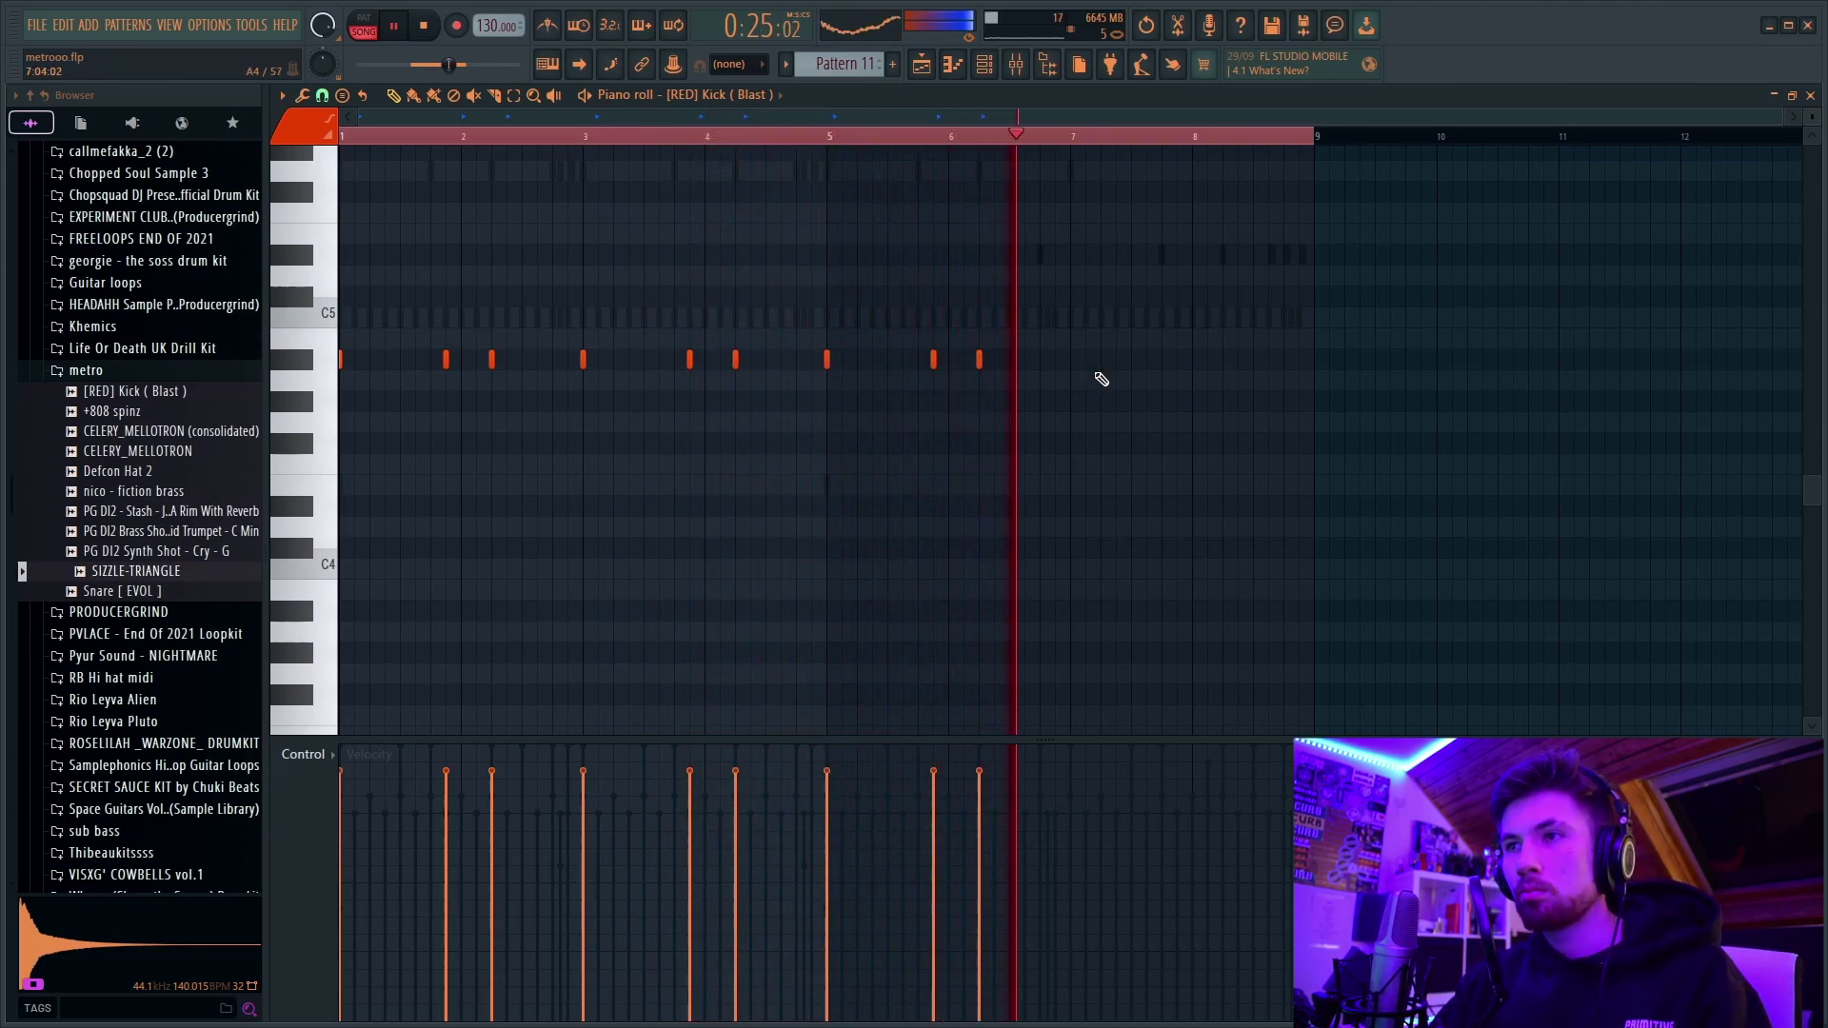
left_click(1072, 361)
left_click(1179, 361)
left_click(1224, 361)
left_click(1287, 361)
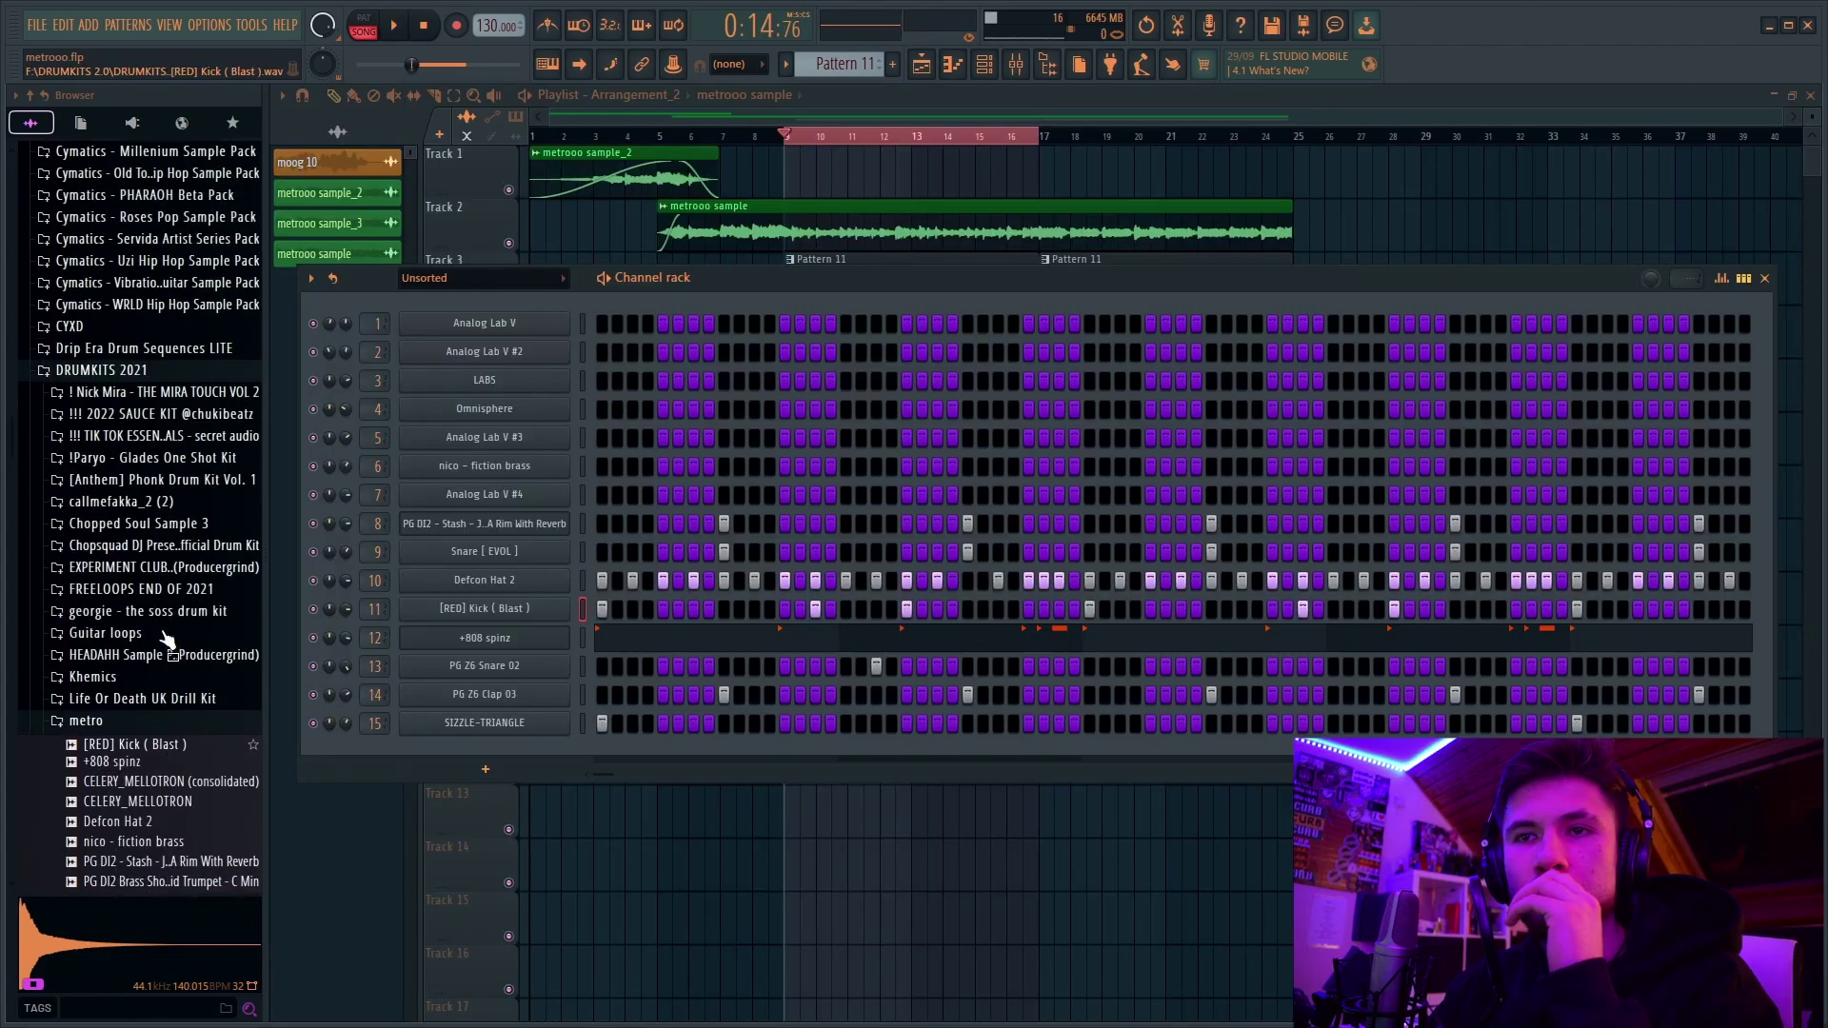
Step: Replace the sample of the [RED] Kick ( Blast ) channel with Kick - G Shock from the TIK TOK kit's Kicks folder and play it back
scroll(167, 716, "down", 1)
left_click(162, 730)
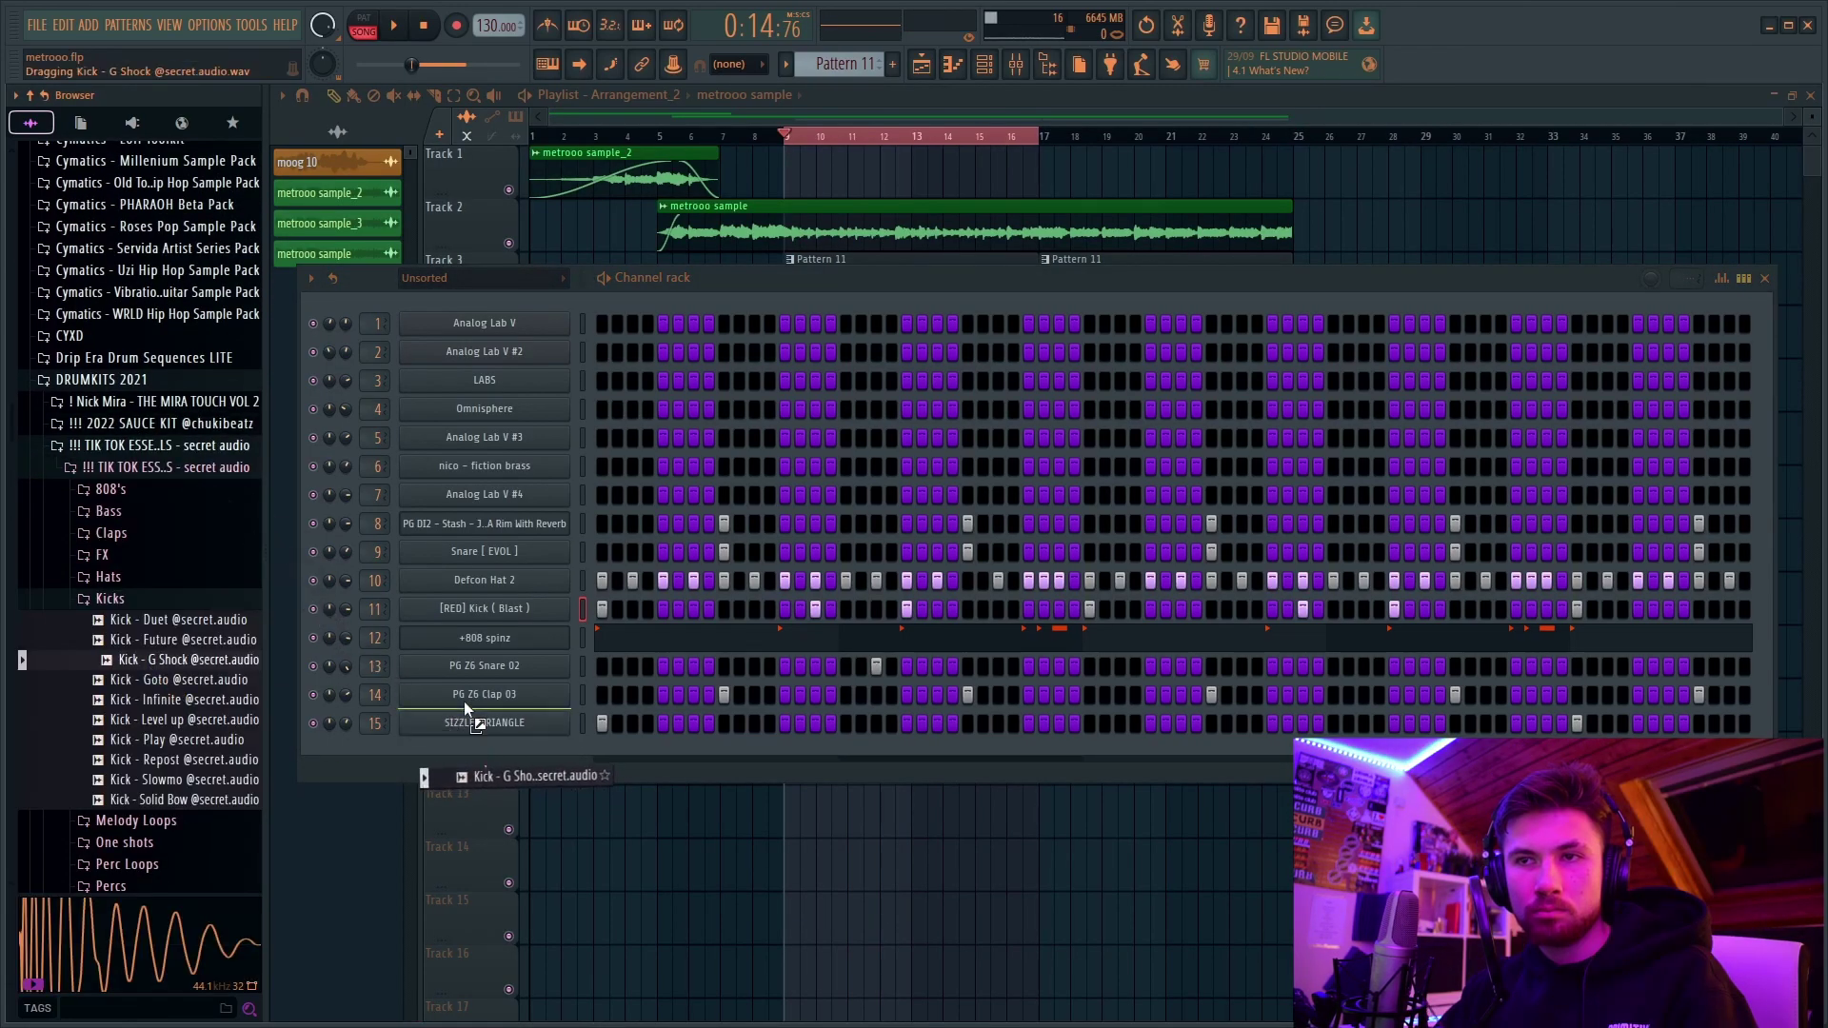
left_click_drag(464, 701, 483, 610)
key("space")
Step: Try transposing all the Kick - G Shock notes two semitones up to C5
right_click(554, 610)
left_click(617, 608)
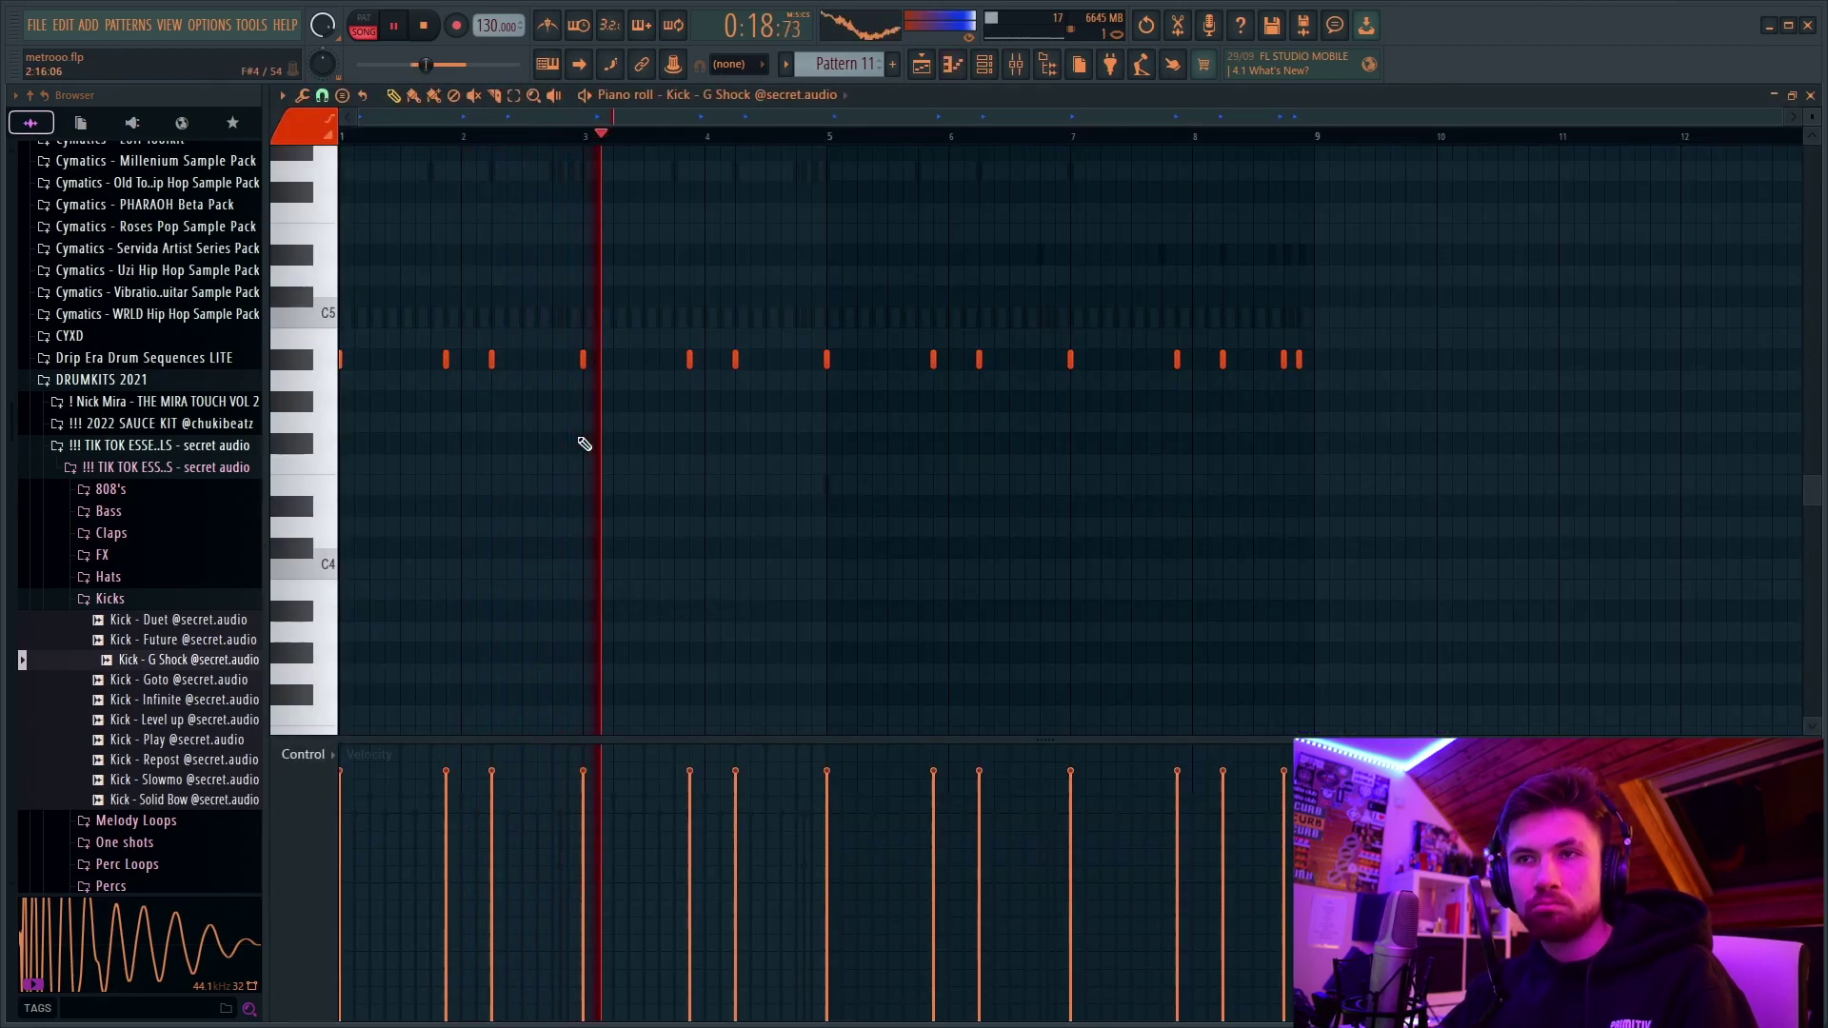
left_click_drag(1349, 392, 1223, 400)
key("Up")
key("Up")
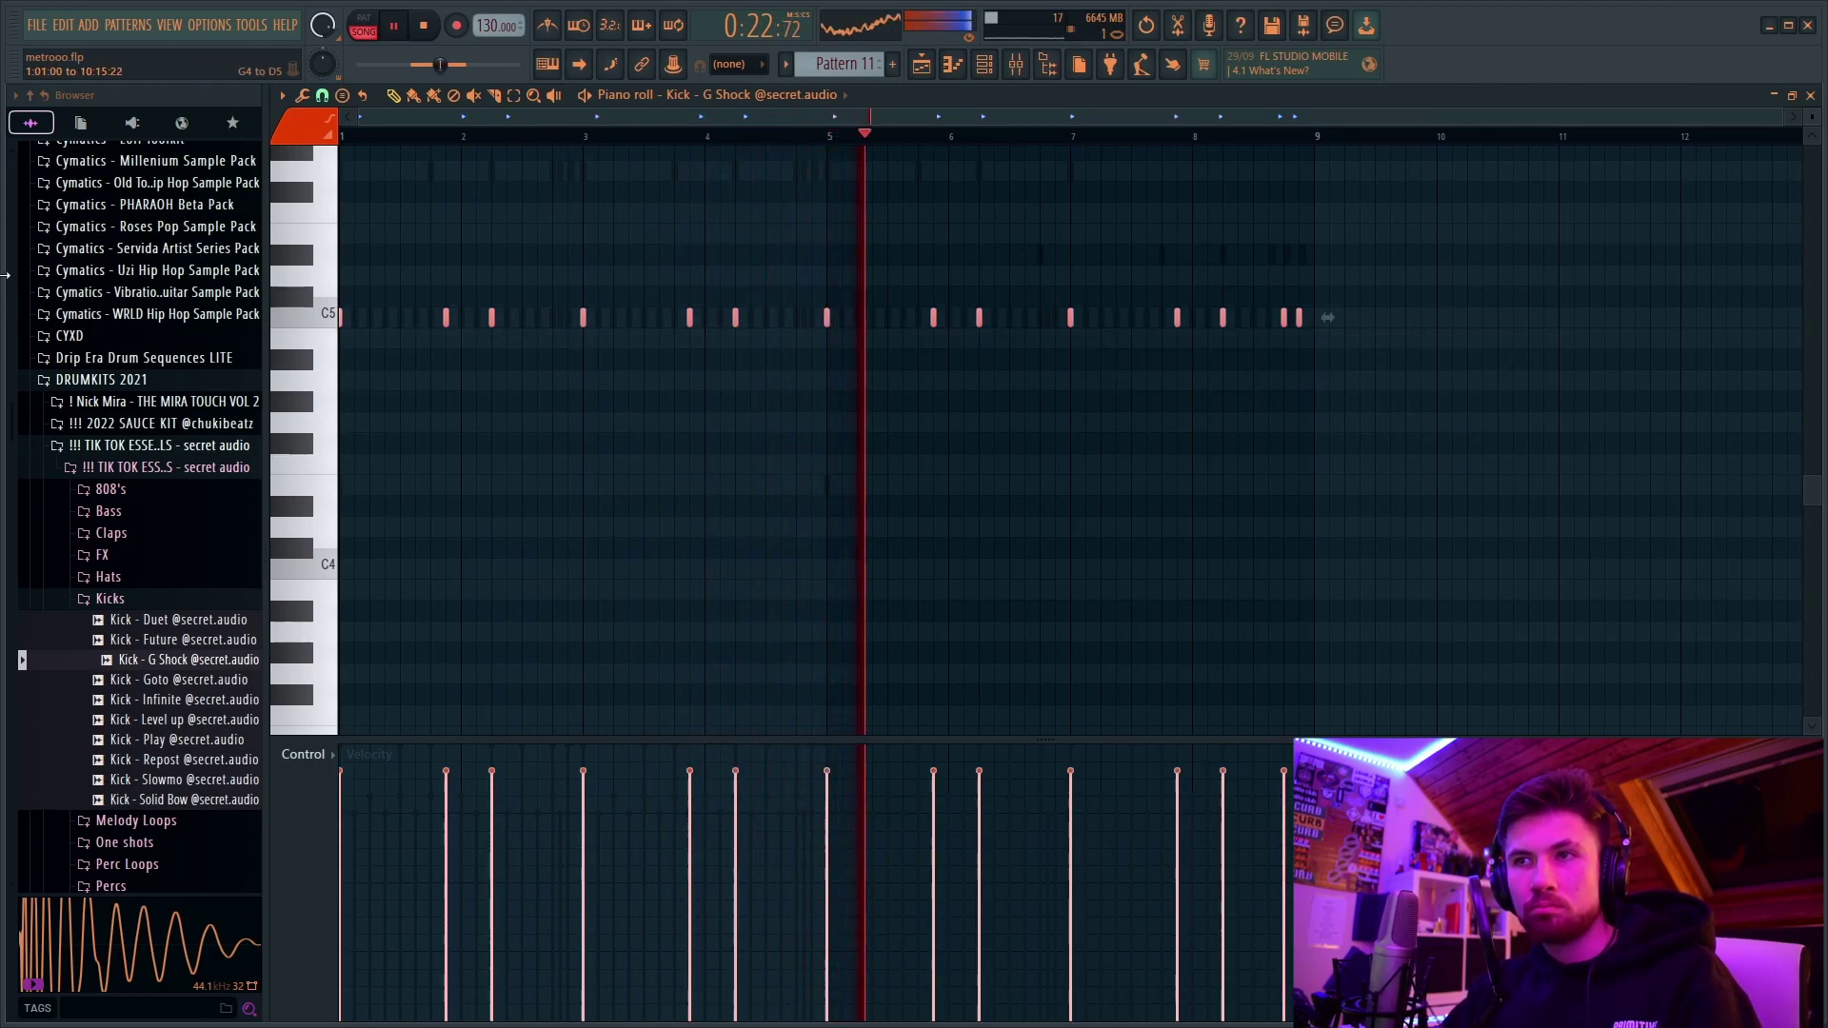
key("Down")
key("Down")
key("ctrl+d")
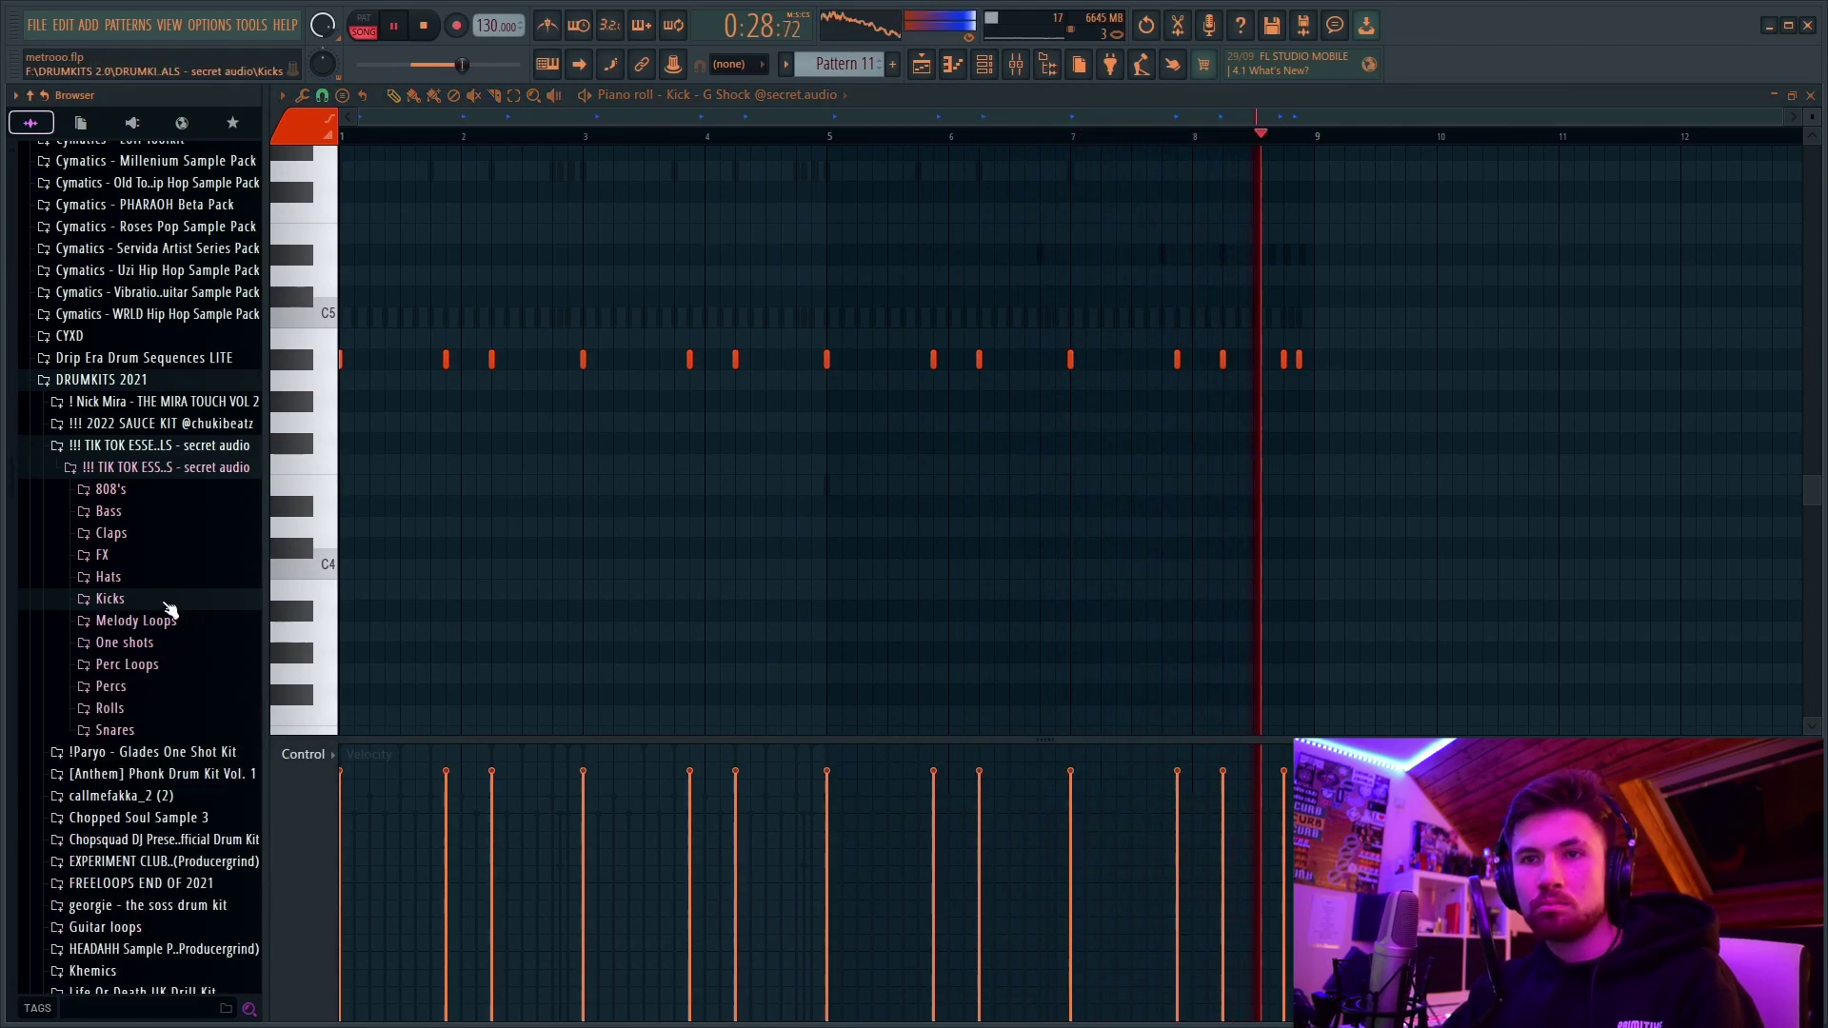
Step: Expand the kit's Hats folder and show the envelope settings of the OH - Standard channel
left_click(108, 576)
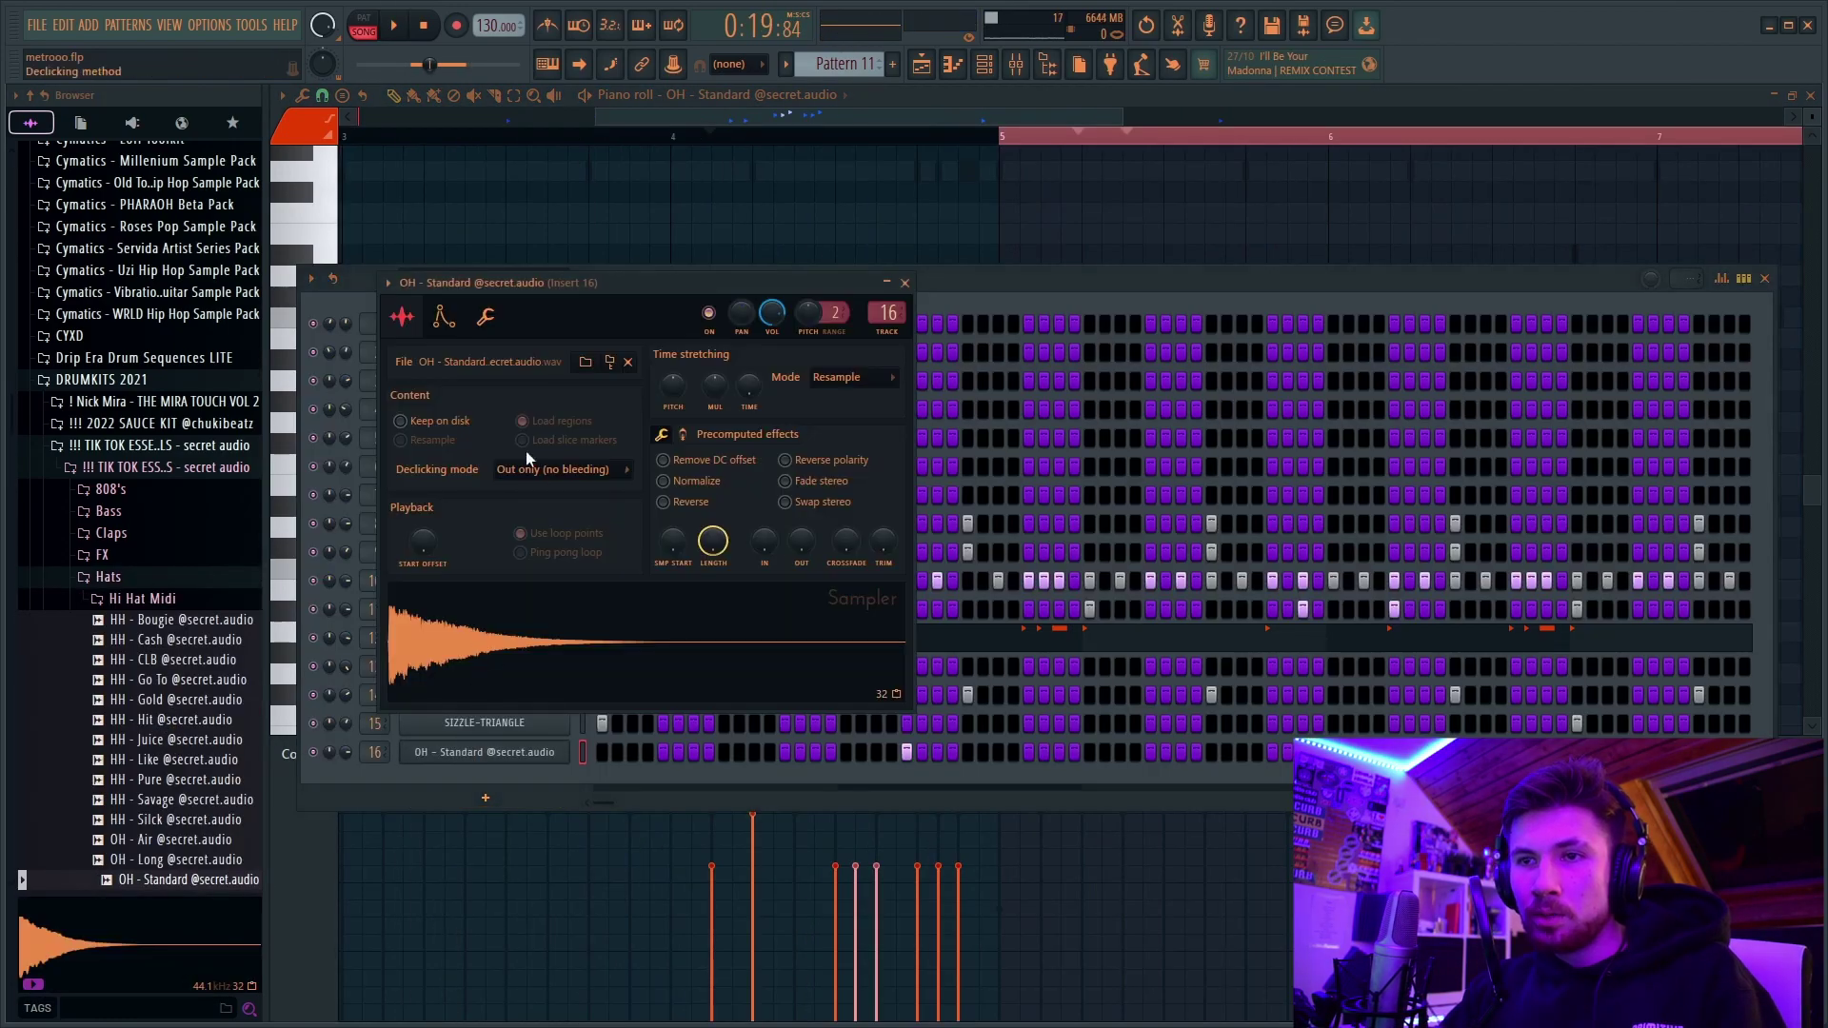
left_click(443, 317)
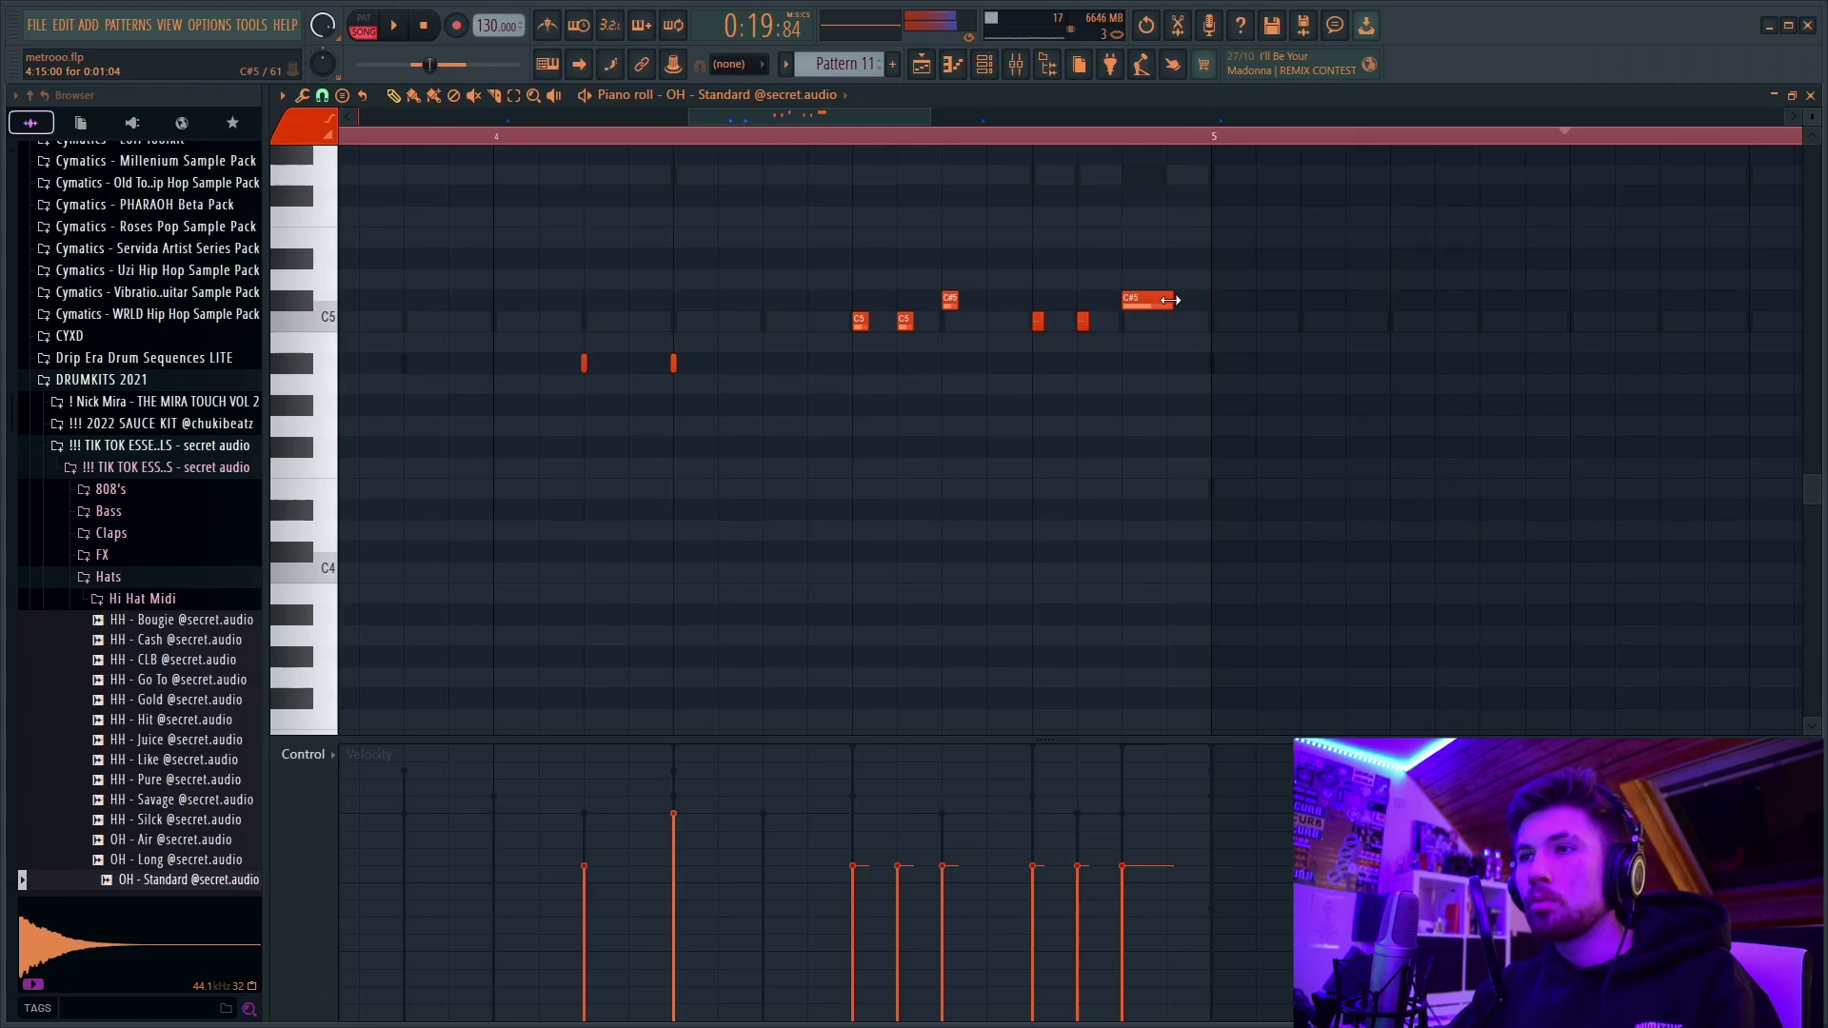
Step: Lengthen the last C#5 note of OH - Standard to the start of bar 5 and change the piano roll's snap setting
left_click_drag(1141, 301, 1201, 307)
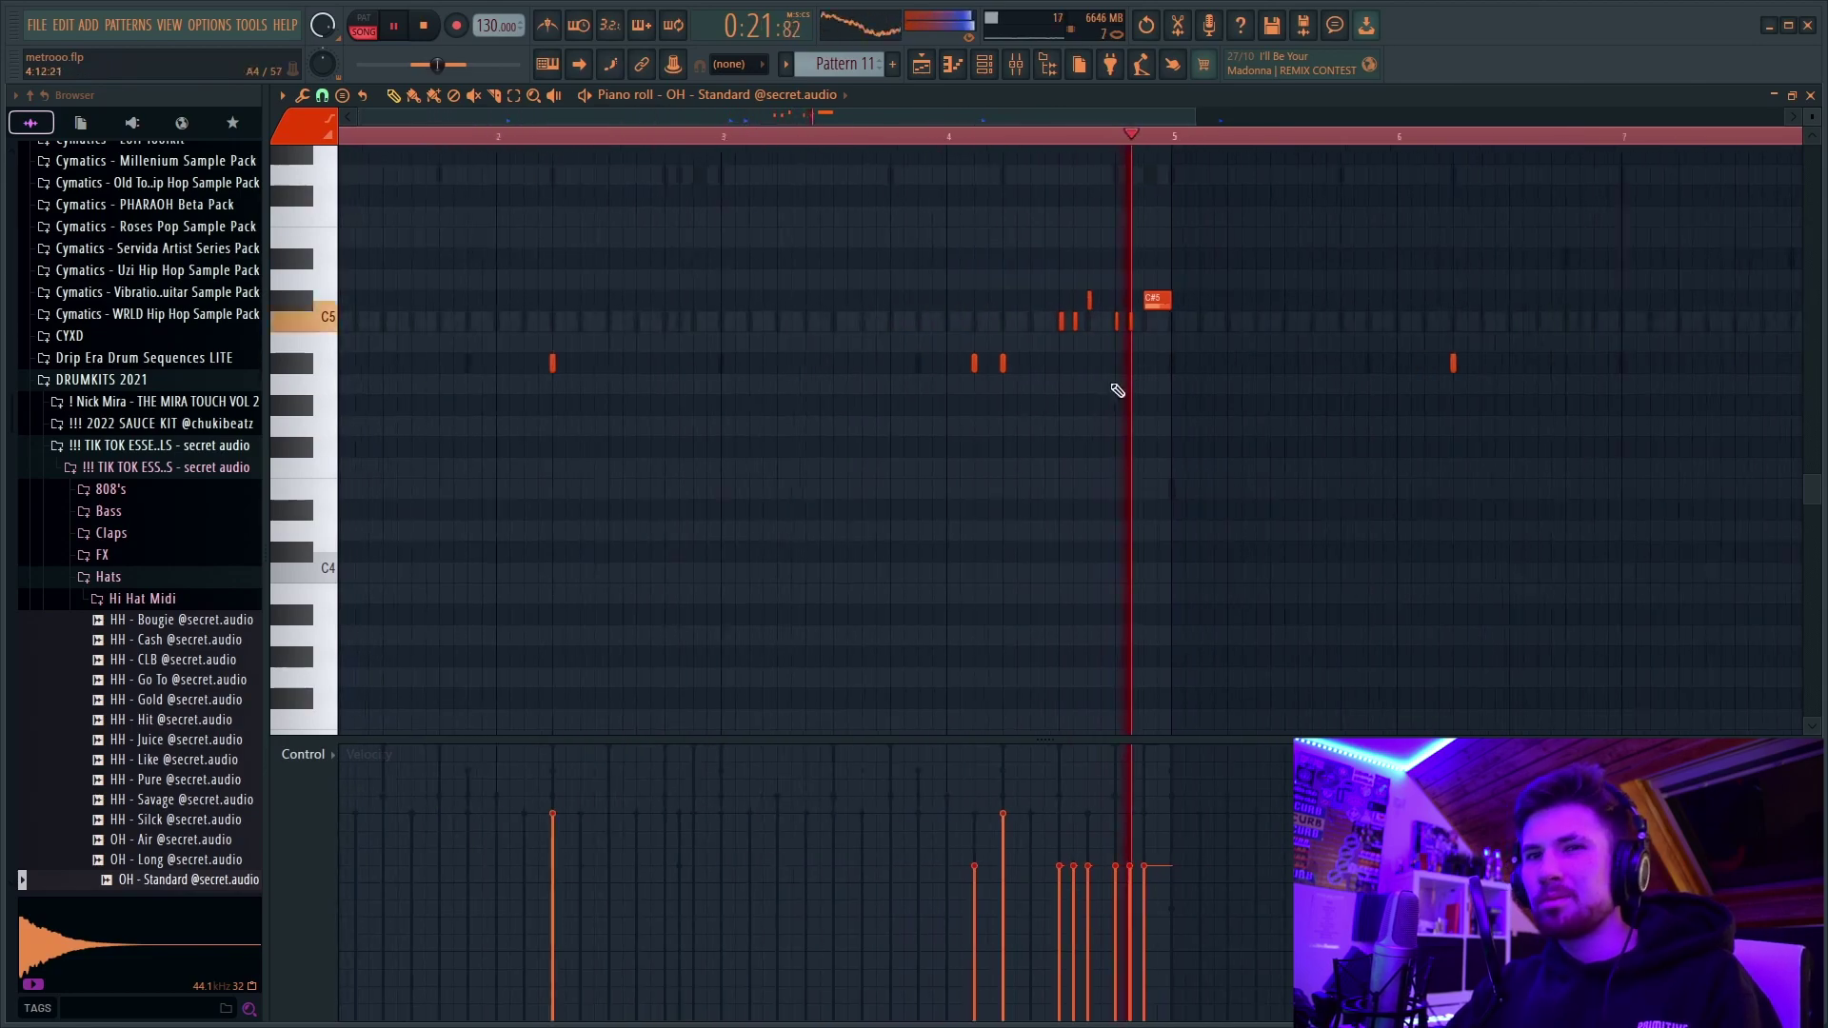
scroll(1172, 410, "down", 5)
key("space")
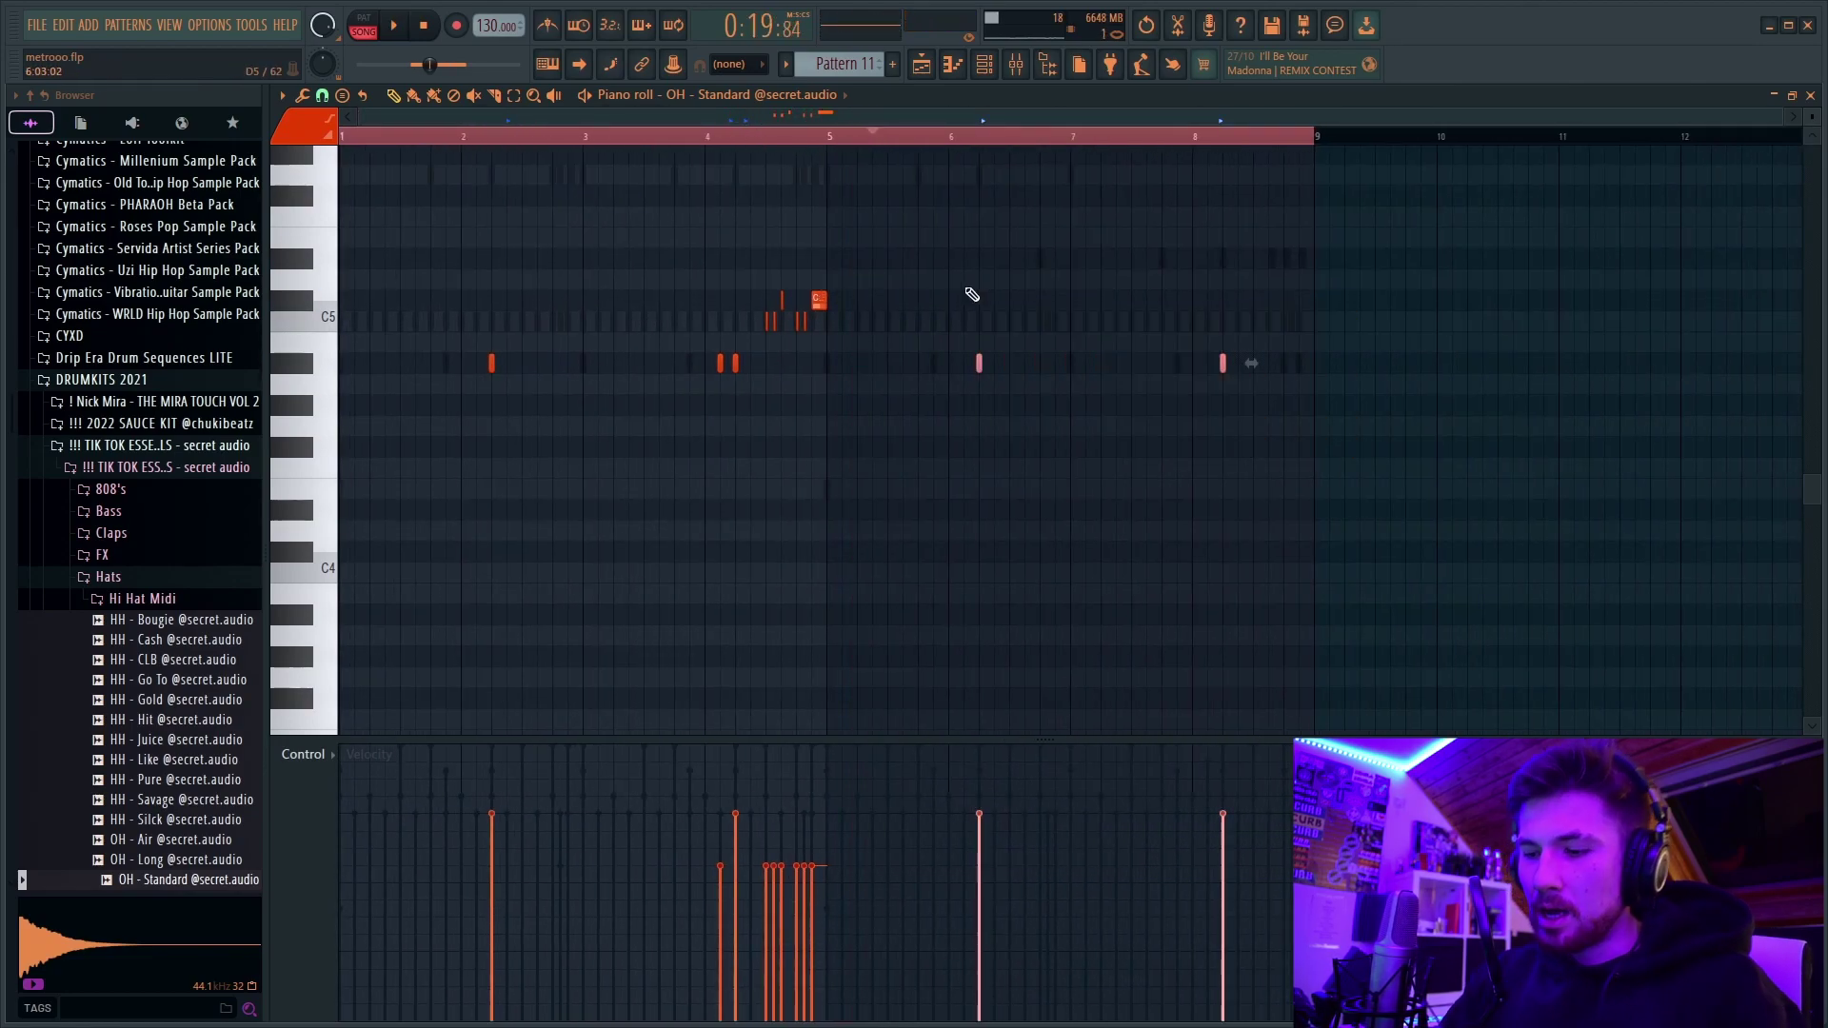
left_click(323, 95)
left_click(343, 182)
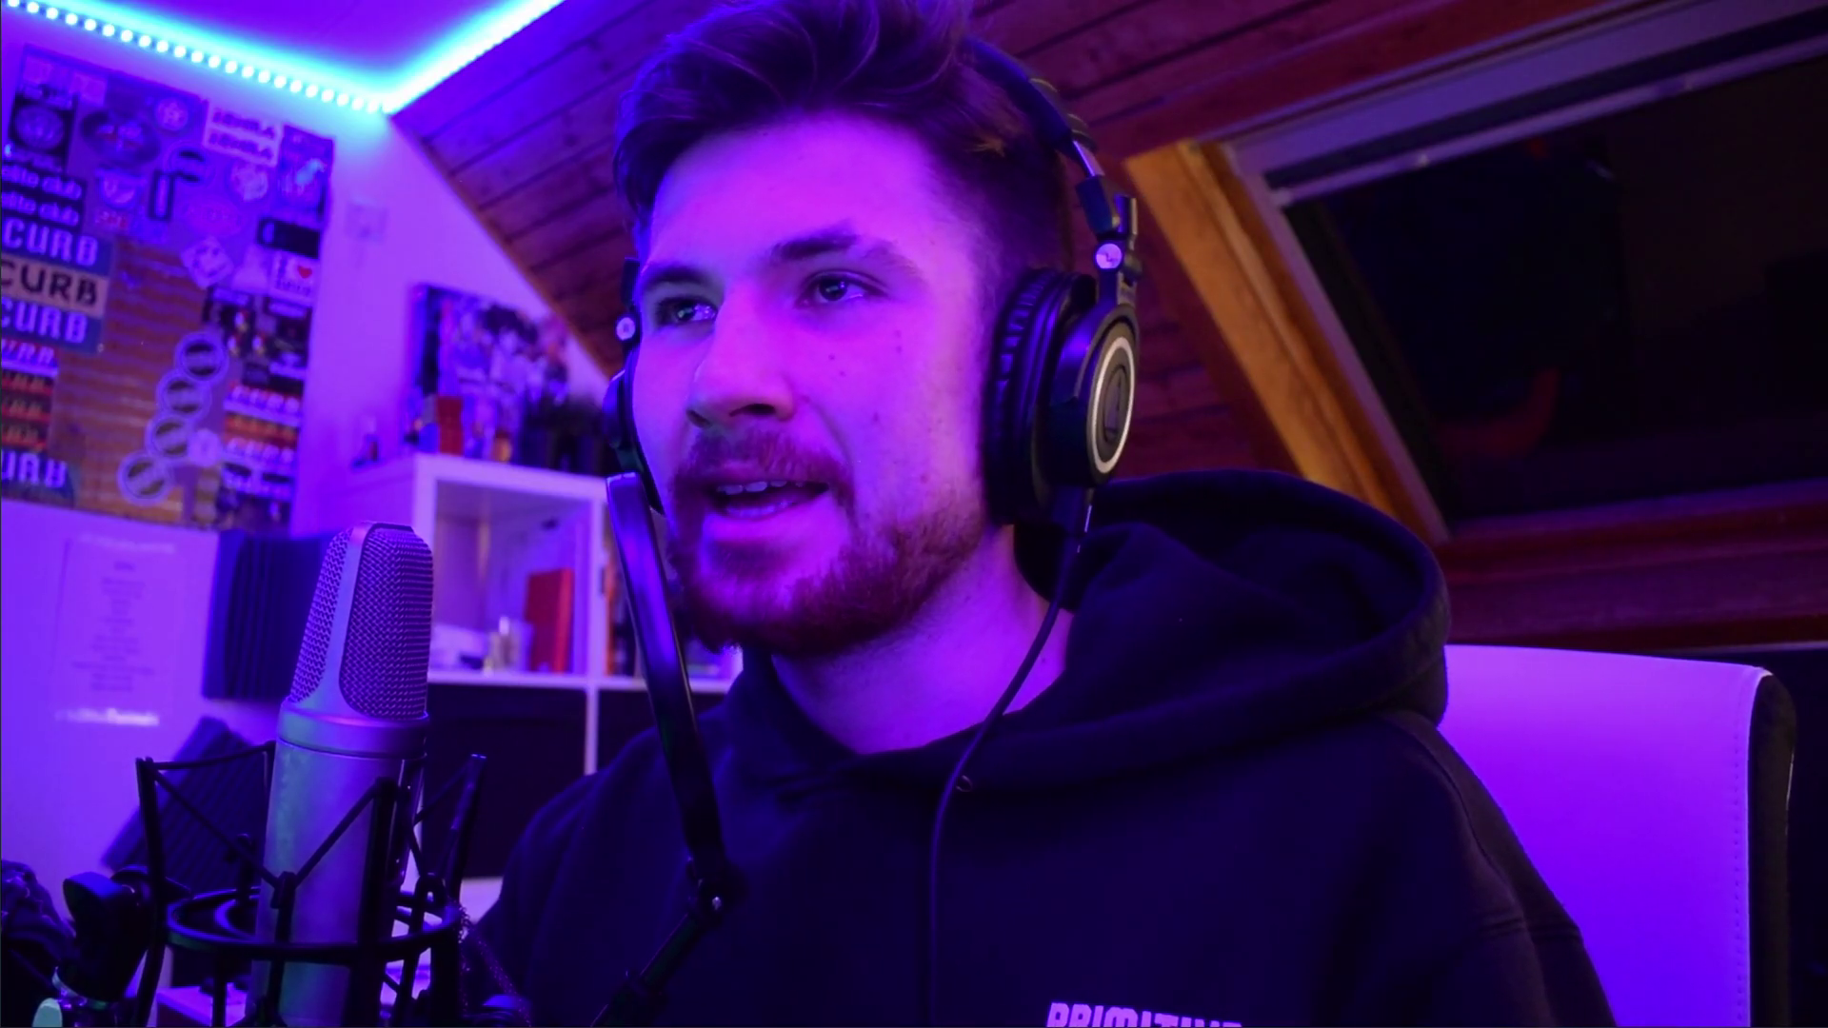